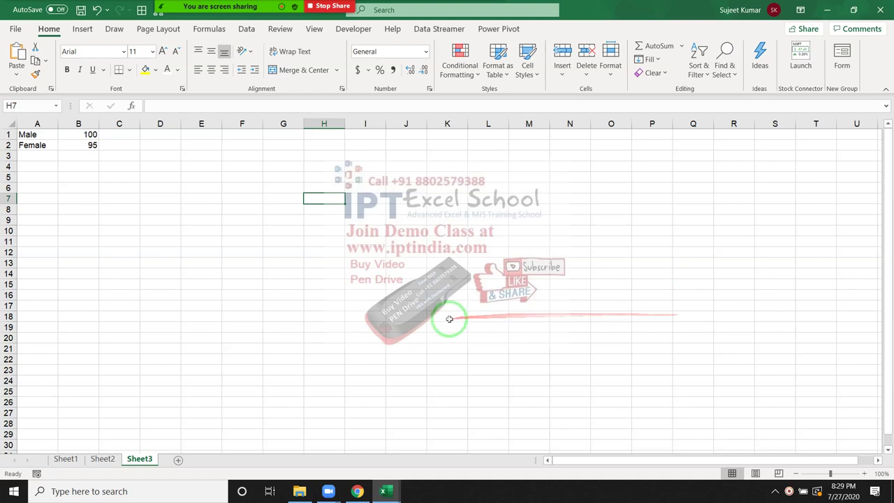
# - Review the gauge chart on Sheet1 and the 63% cylinder chart on Sheet2, then return to Sheet3's Male/Female data
pyautogui.click(66, 459)
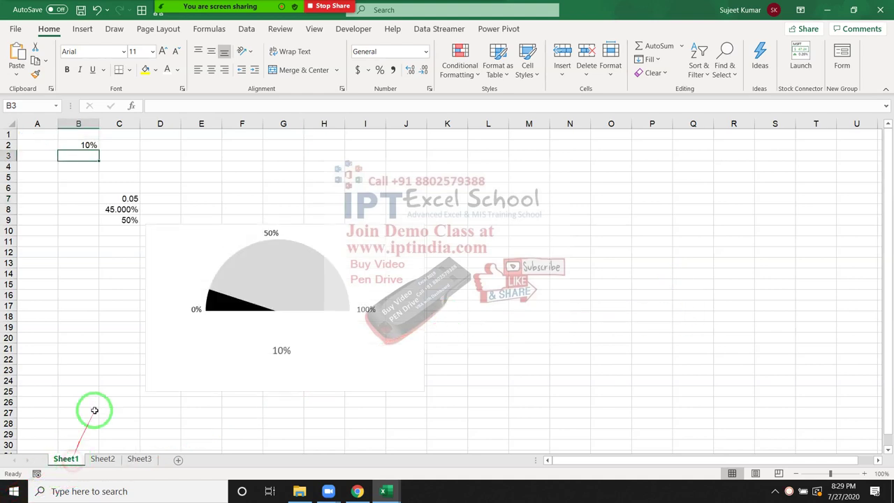
pyautogui.click(159, 269)
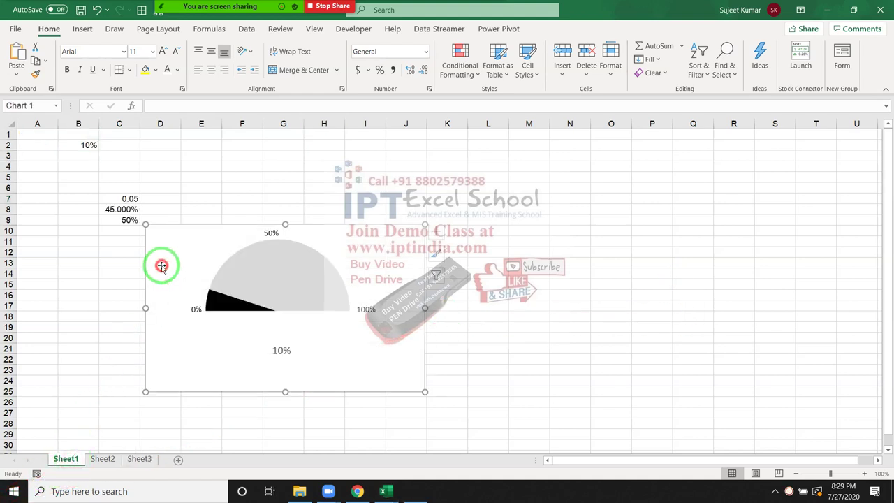
pyautogui.click(103, 459)
pyautogui.click(171, 344)
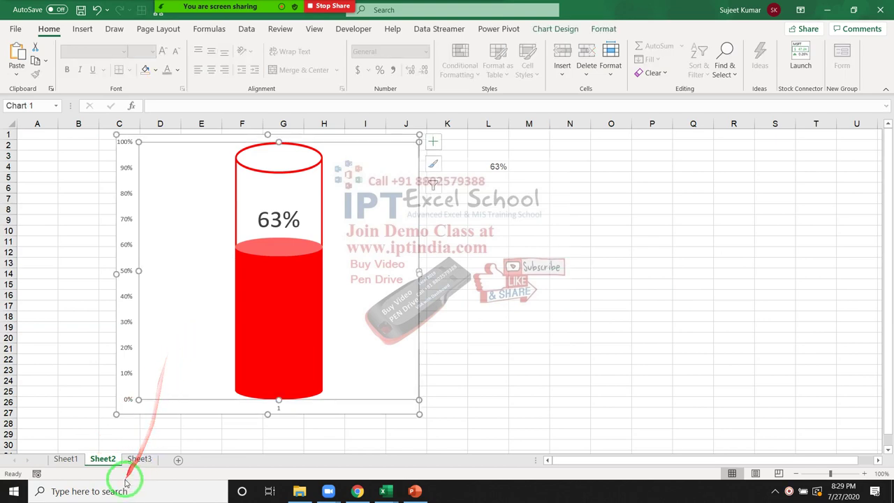
pyautogui.click(139, 459)
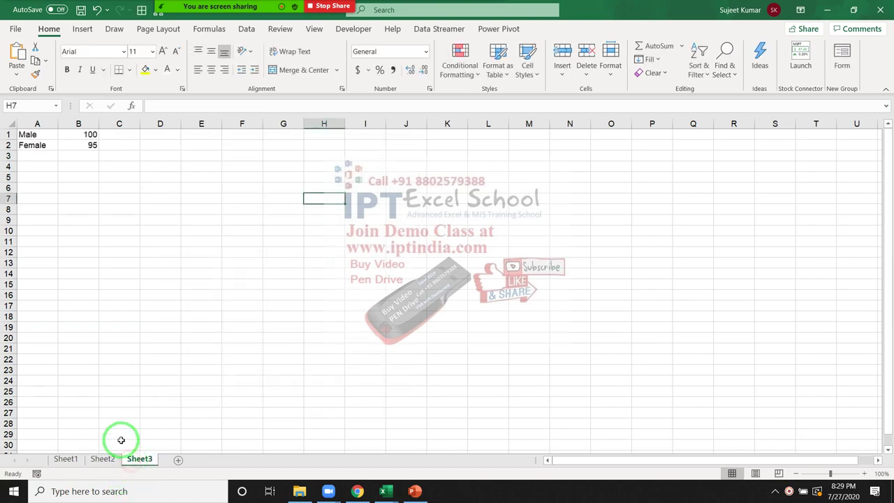
# - Start a new blank PowerPoint presentation, maximized, with the extra start window closed
pyautogui.click(413, 492)
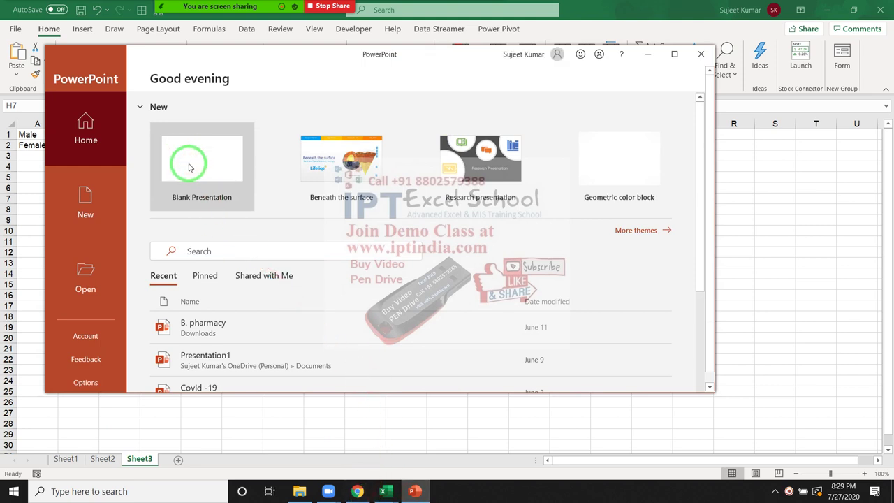
pyautogui.click(189, 171)
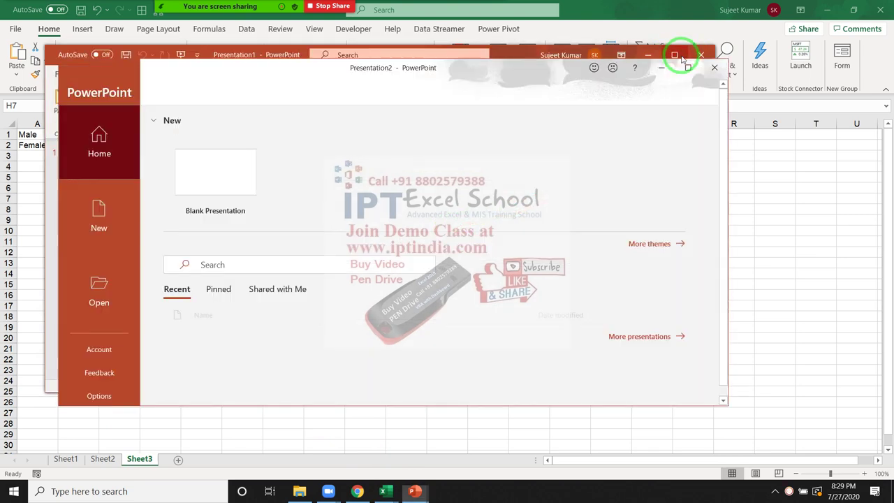
pyautogui.click(676, 56)
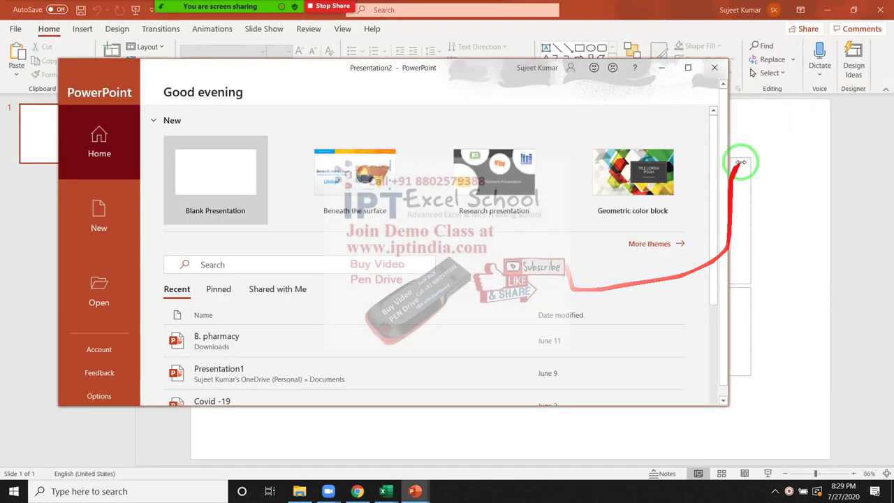
pyautogui.click(715, 68)
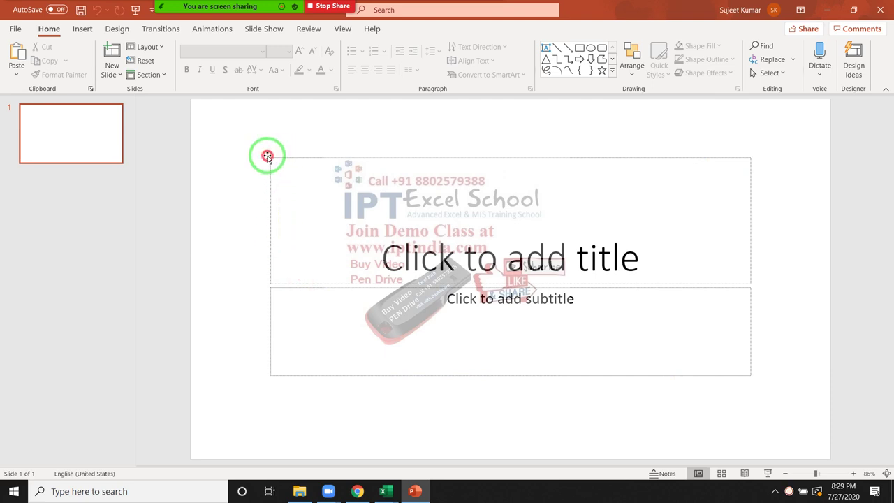
# - Delete both the title and subtitle placeholders from the title slide
pyautogui.click(271, 158)
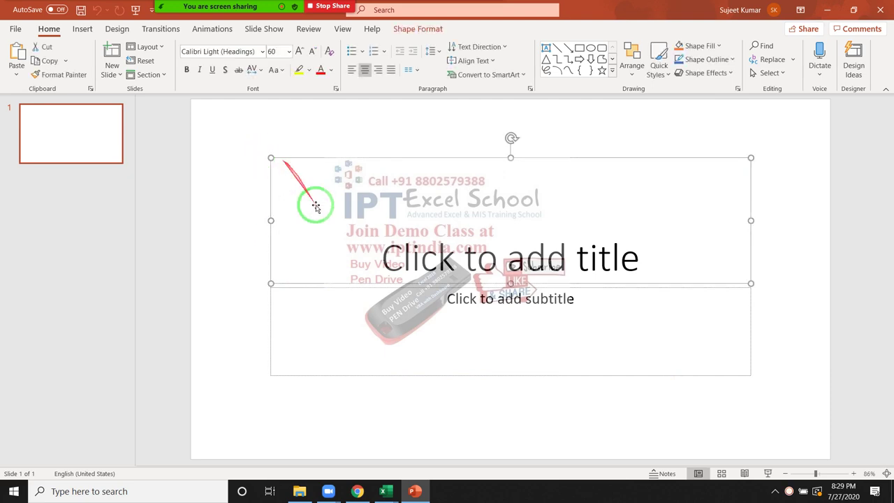
pyautogui.press('Delete')
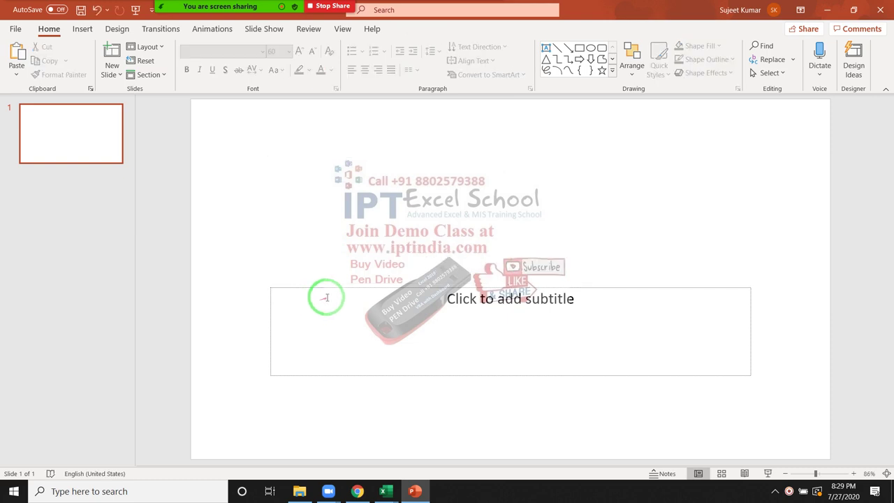
pyautogui.click(328, 288)
pyautogui.press('Delete')
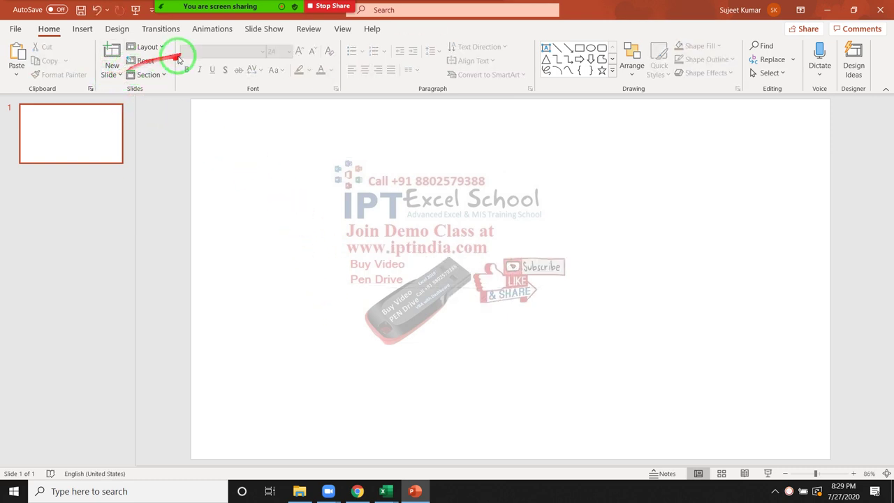
pyautogui.click(84, 32)
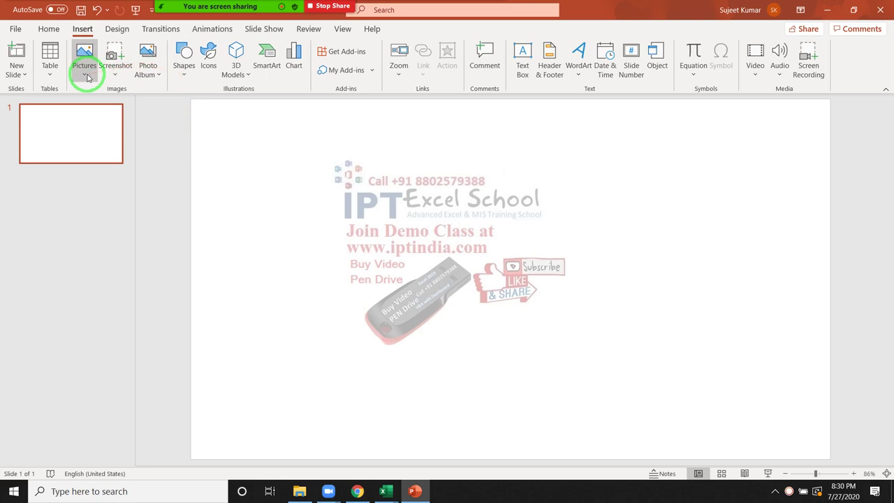
# - Draw an empty text box across the upper-left area of the slide
pyautogui.click(179, 76)
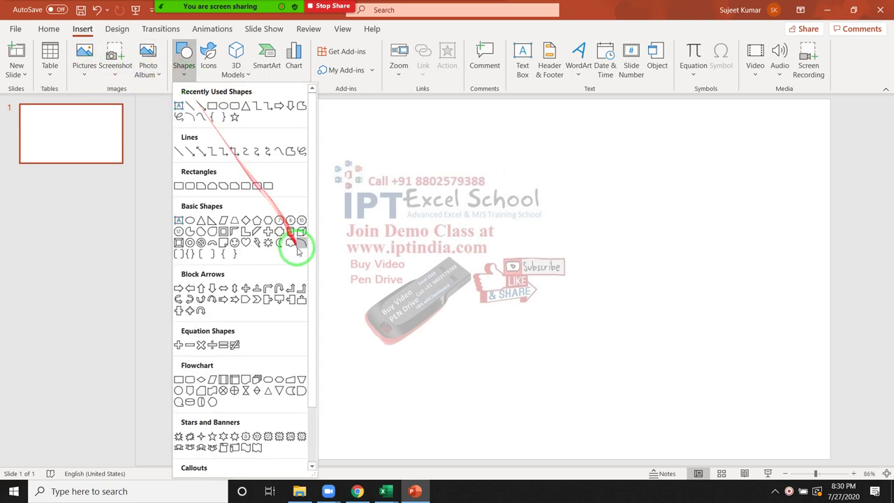
pyautogui.scroll(-2, 299, 255)
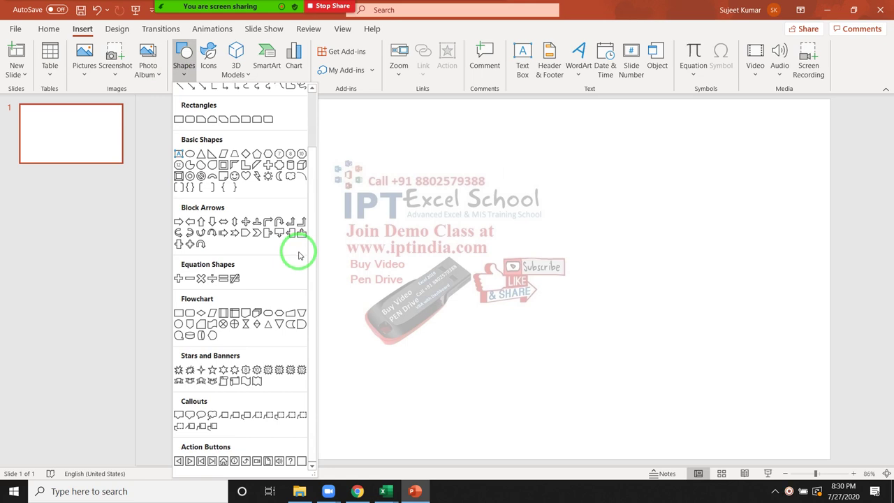
pyautogui.scroll(2, 298, 251)
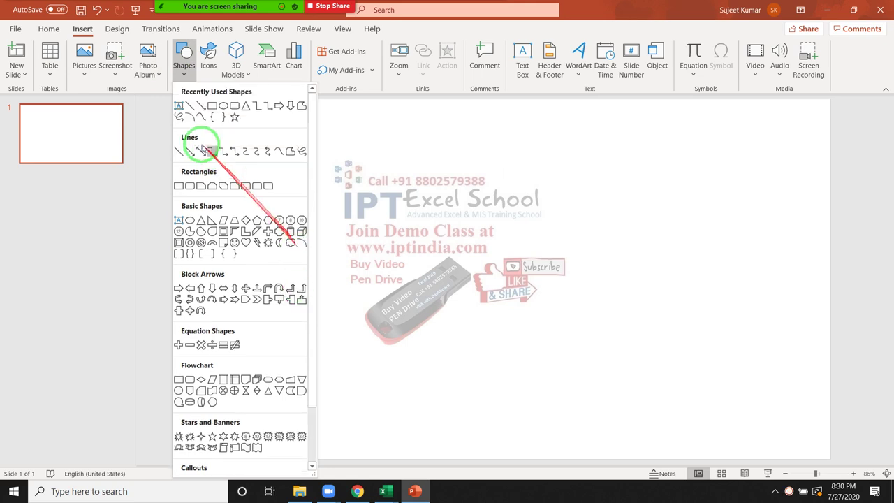
pyautogui.click(180, 104)
pyautogui.moveTo(266, 138); pyautogui.dragTo(502, 222)
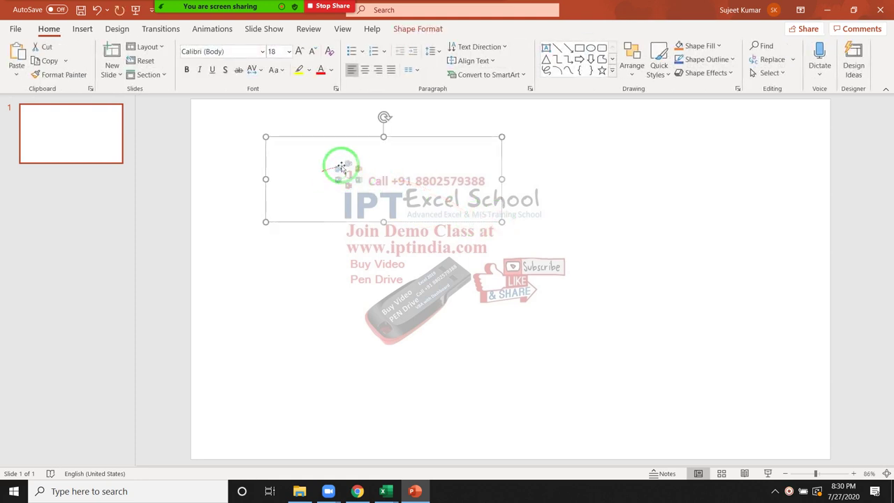
pyautogui.click(82, 28)
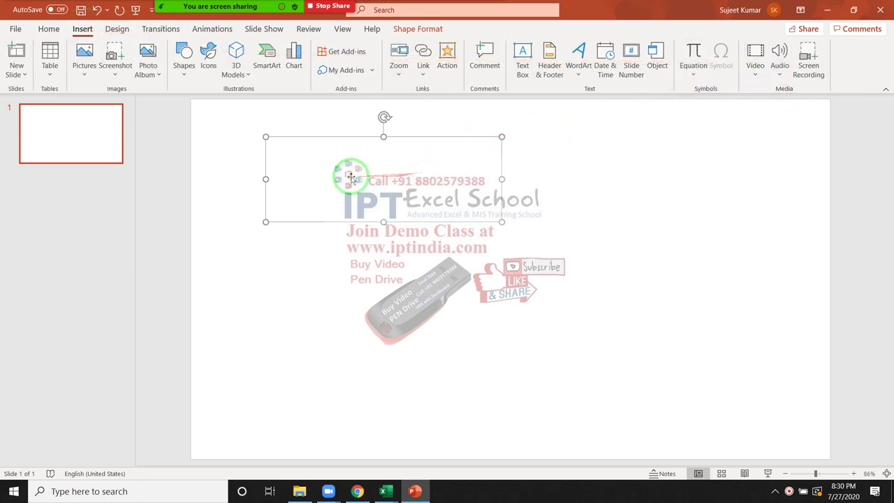
# - Open the Symbol dialog and change its font from Wingdings 3 to Wingdings 2
pyautogui.click(720, 57)
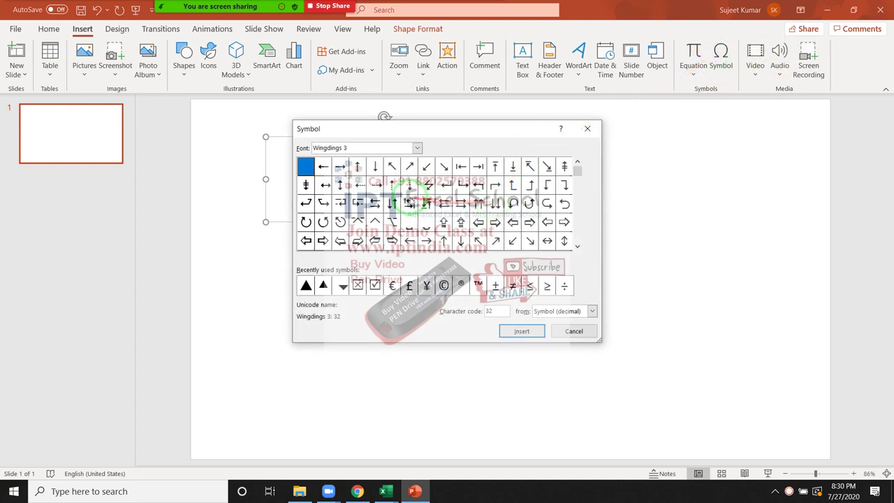
pyautogui.click(400, 149)
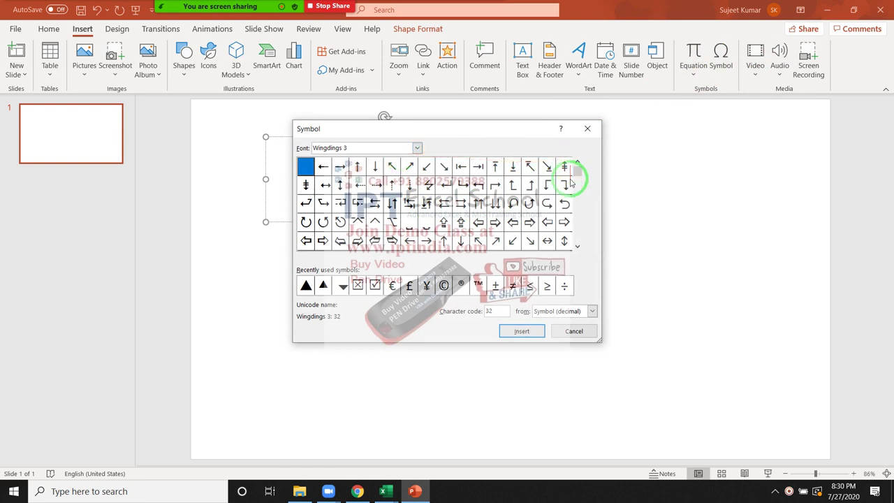
pyautogui.click(578, 246)
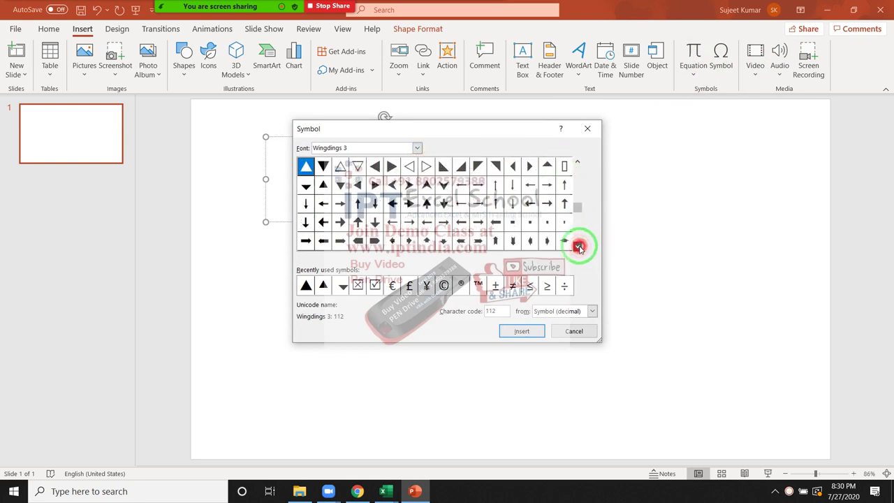
pyautogui.click(577, 246)
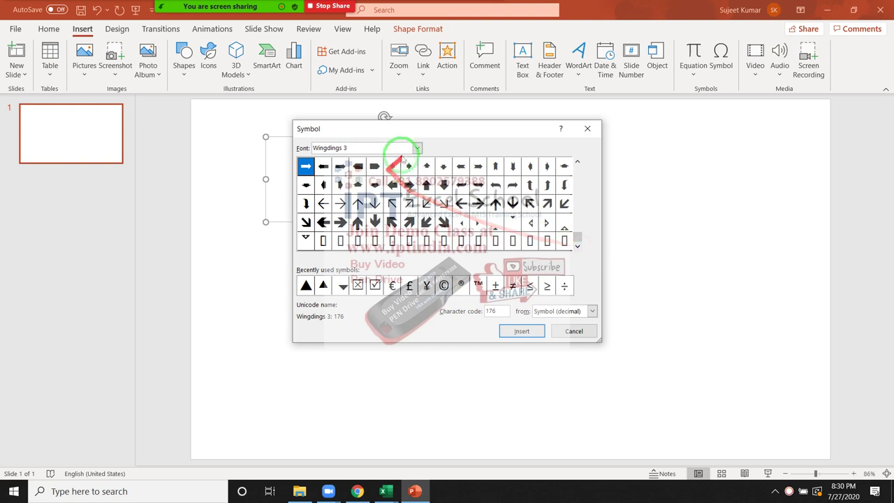
pyautogui.click(418, 148)
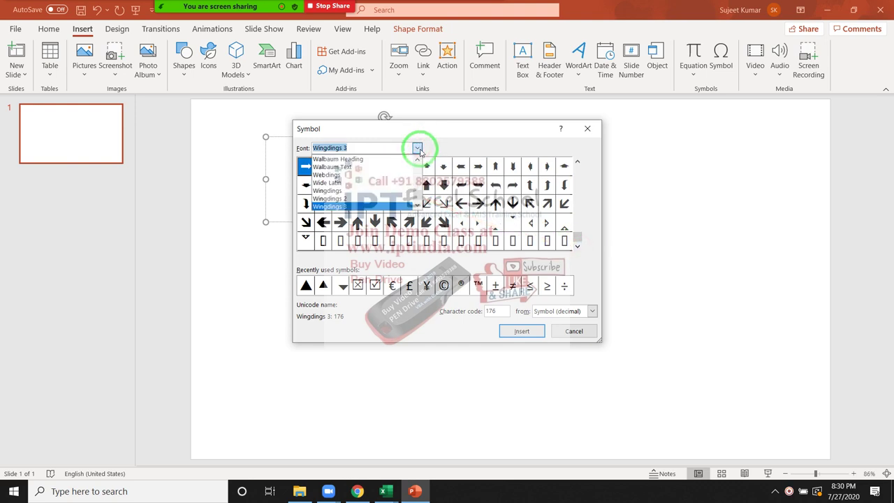
pyautogui.press('Up')
pyautogui.press('Return')
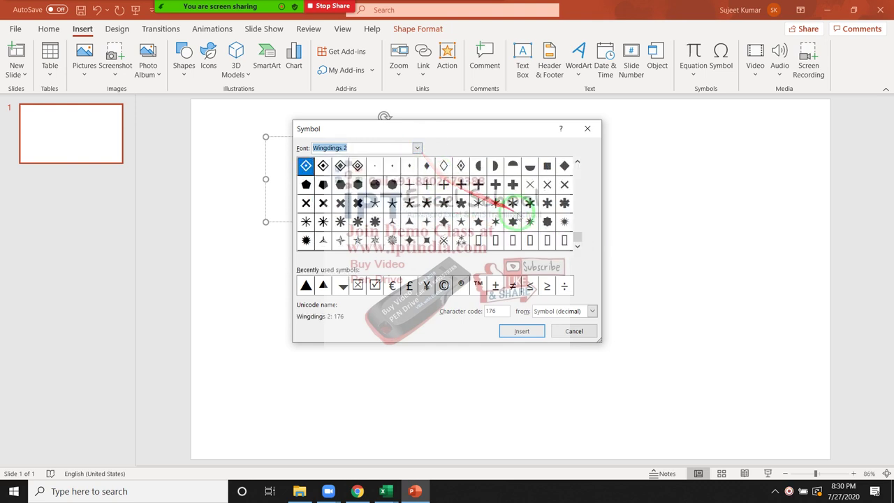
# - Scroll through the Wingdings 2 character grid
pyautogui.moveTo(573, 218); pyautogui.dragTo(574, 202)
pyautogui.click(577, 184)
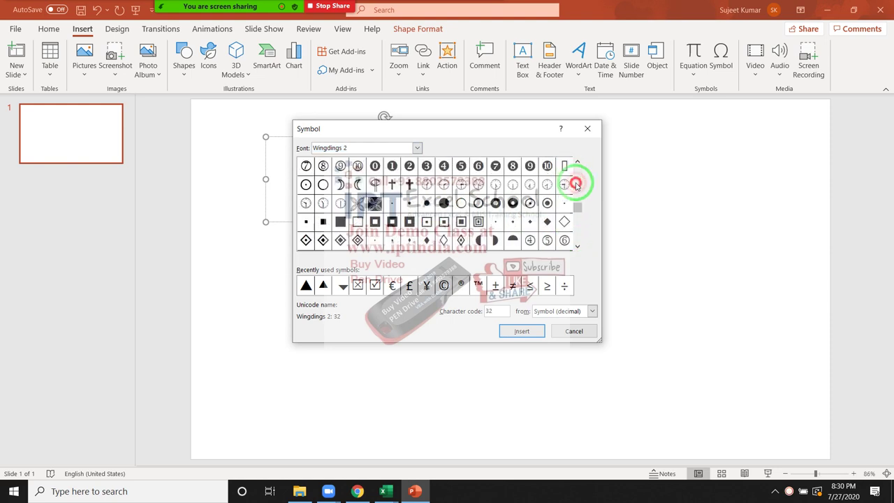
pyautogui.click(577, 185)
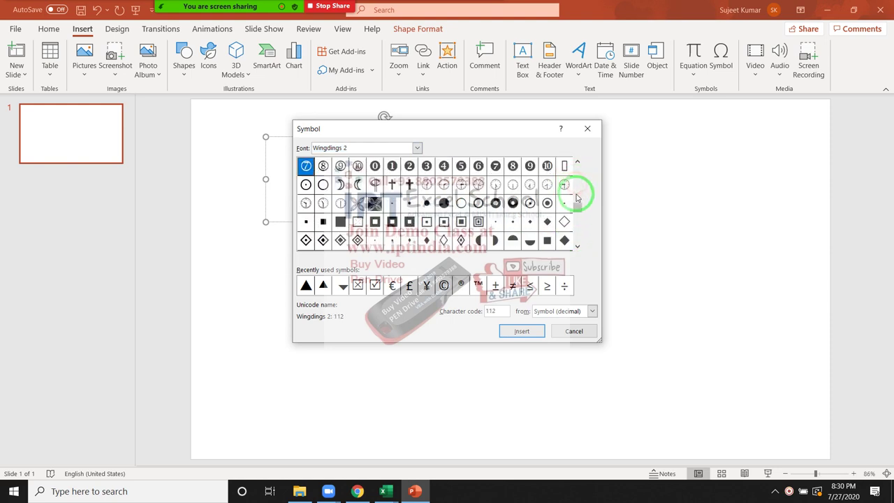
pyautogui.click(575, 176)
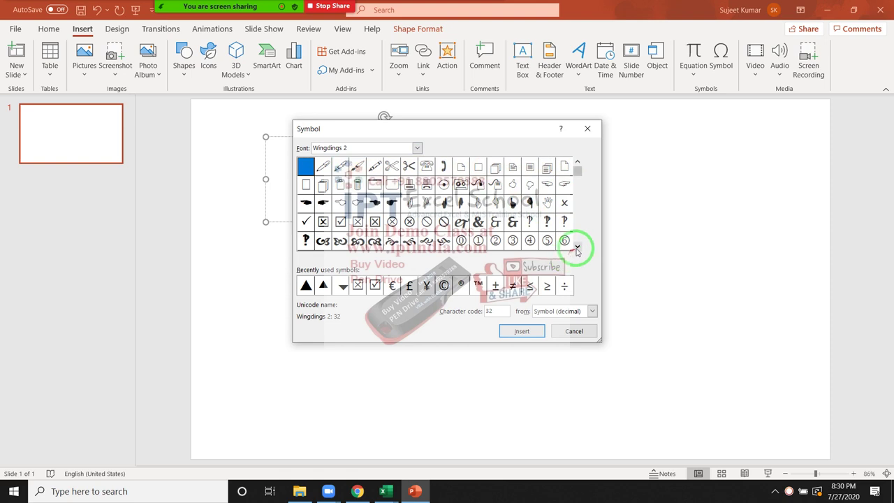
pyautogui.click(577, 247)
pyautogui.click(577, 248)
pyautogui.click(577, 247)
pyautogui.click(577, 247)
pyautogui.click(577, 247)
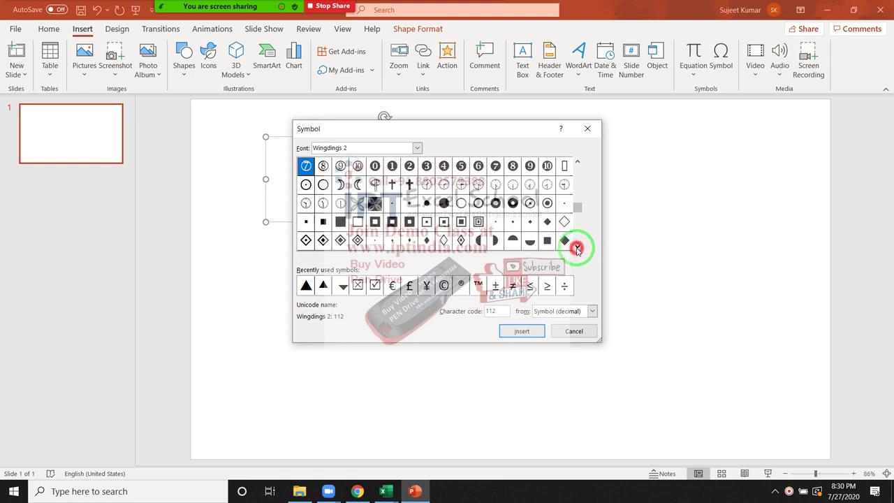
pyautogui.click(577, 247)
pyautogui.click(577, 248)
pyautogui.click(577, 247)
pyautogui.click(577, 248)
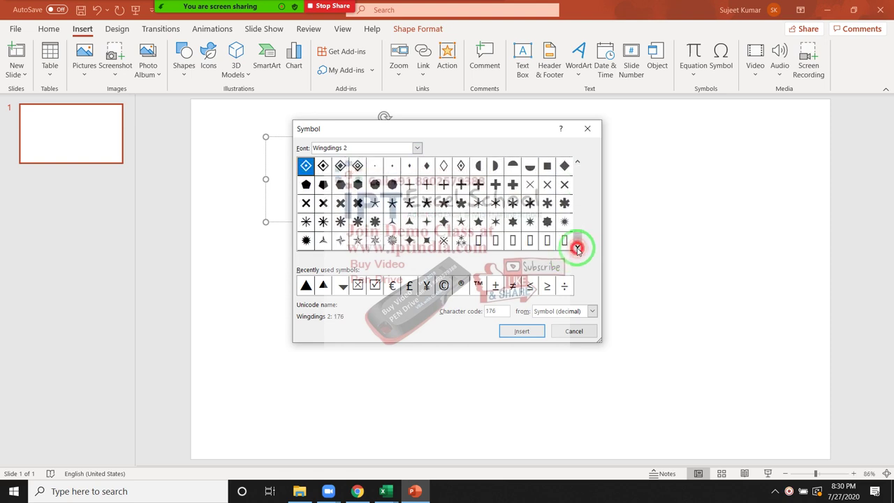
pyautogui.click(577, 163)
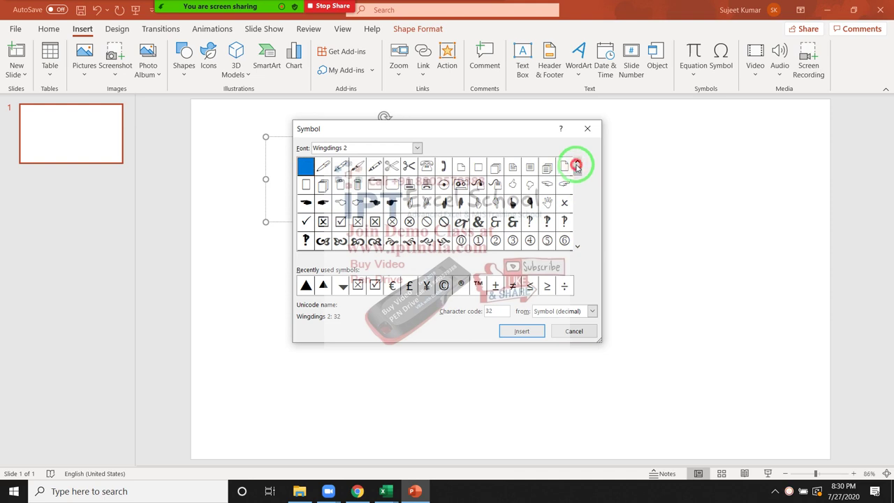
# - Switch the symbol font to Wingdings and scroll down and back up through its symbols
pyautogui.click(417, 149)
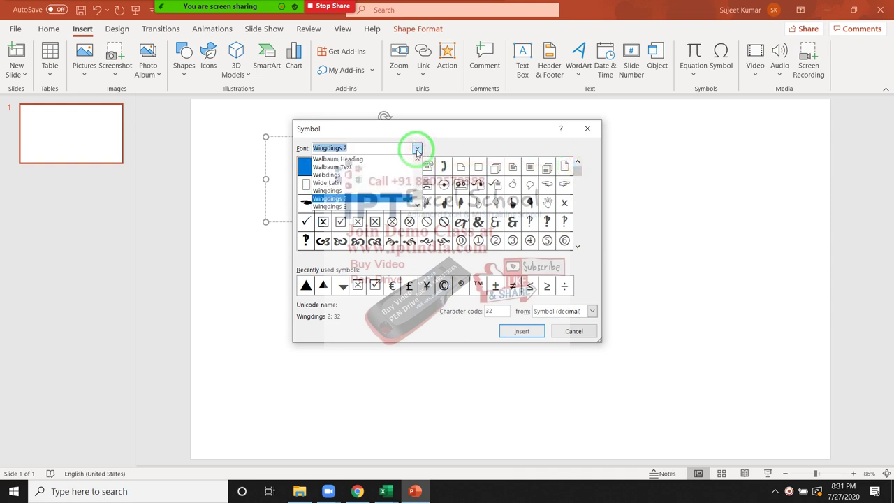
pyautogui.press('Up')
pyautogui.press('Return')
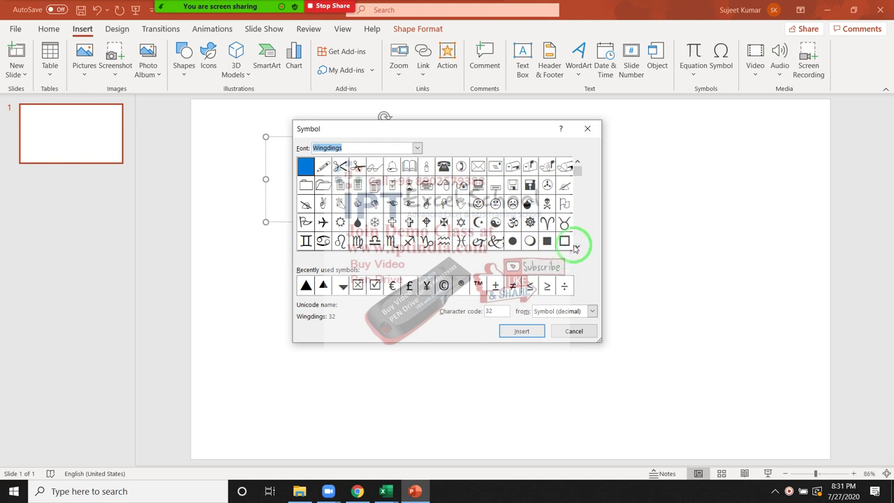
pyautogui.click(576, 248)
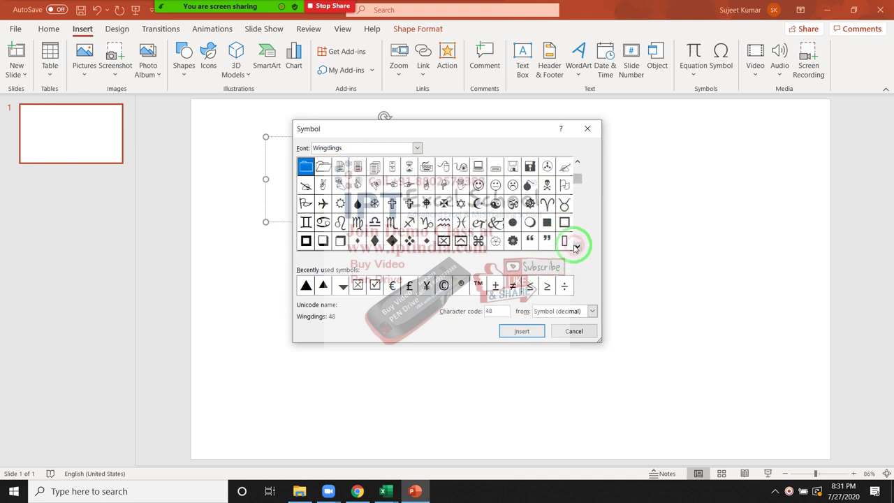
pyautogui.click(576, 248)
pyautogui.click(576, 248)
pyautogui.click(577, 248)
pyautogui.click(577, 248)
pyautogui.click(576, 248)
pyautogui.click(577, 248)
pyautogui.click(577, 248)
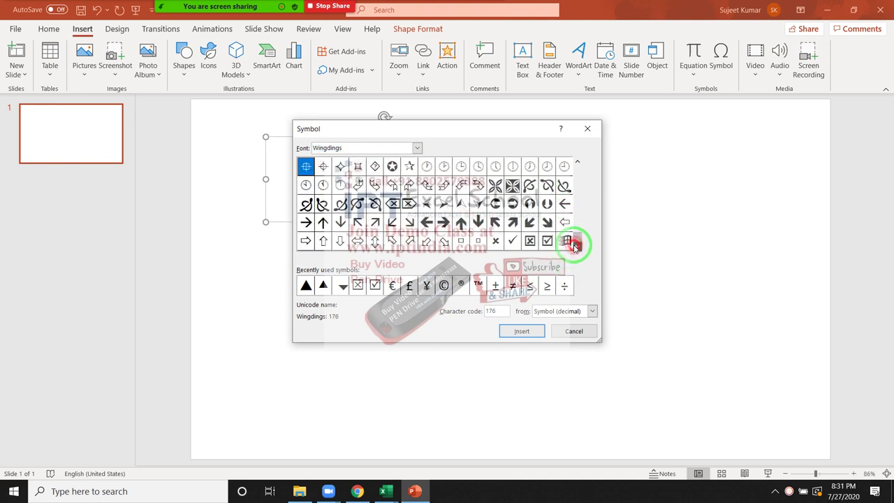
pyautogui.click(578, 162)
pyautogui.click(578, 162)
pyautogui.click(578, 162)
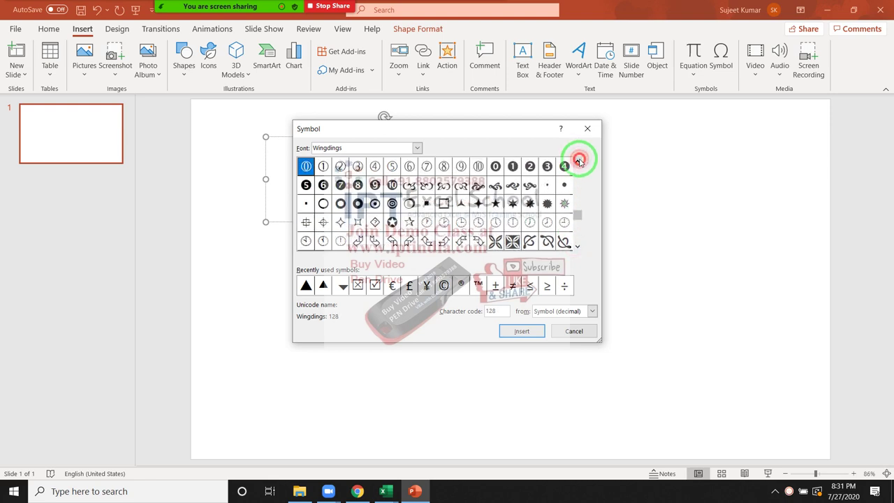
pyautogui.click(578, 162)
pyautogui.click(578, 162)
pyautogui.click(578, 162)
pyautogui.click(578, 162)
pyautogui.click(578, 162)
pyautogui.click(578, 162)
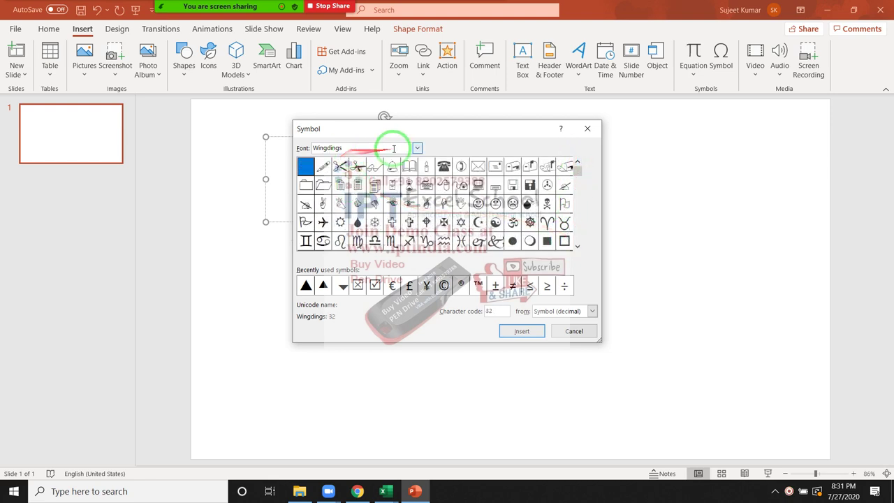
# - Try Wide Latin, settle on Webdings, and browse its pictograms
pyautogui.click(418, 149)
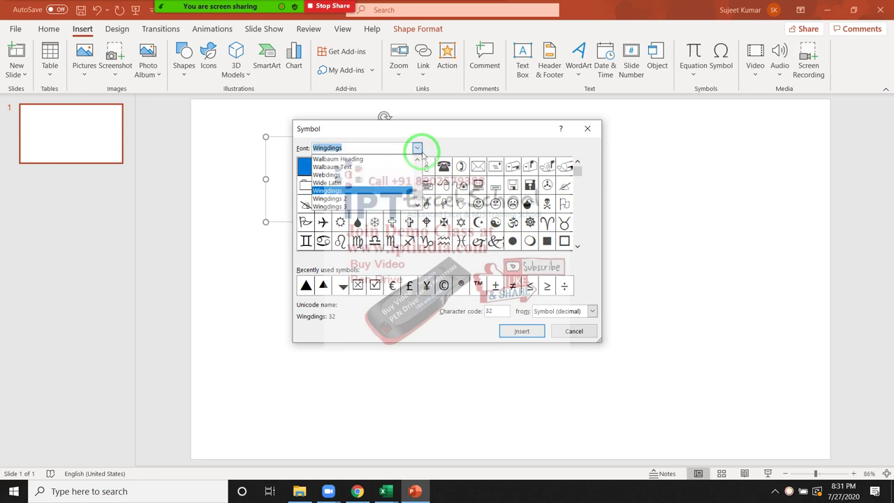
pyautogui.press('Up')
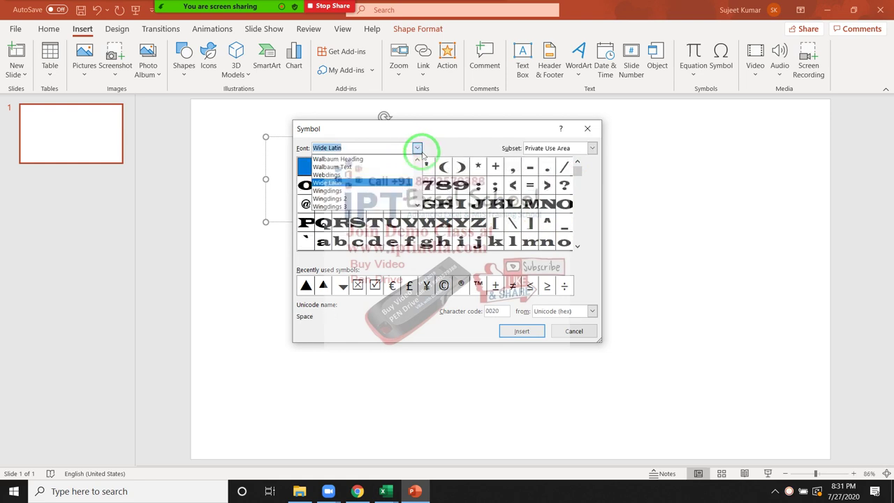
pyautogui.press('Up')
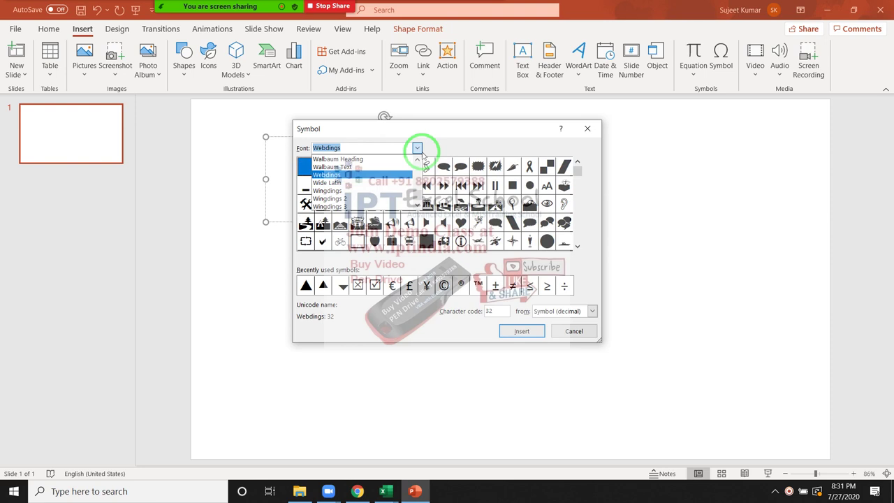
pyautogui.press('Up')
pyautogui.press('Down')
pyautogui.click(422, 153)
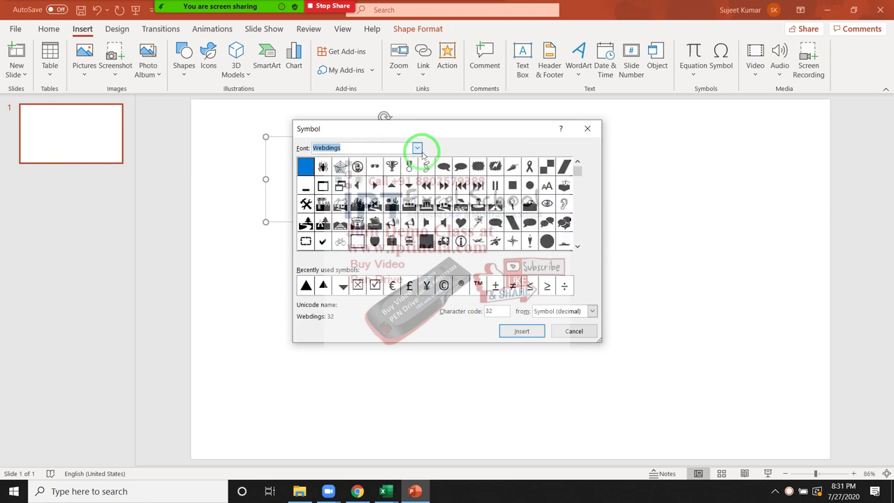
pyautogui.click(579, 248)
pyautogui.click(579, 247)
pyautogui.click(580, 247)
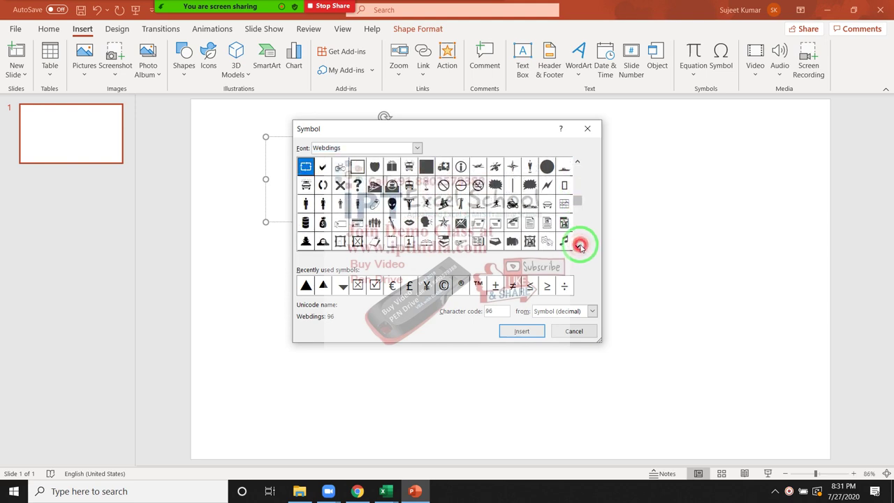
pyautogui.click(579, 248)
pyautogui.click(579, 248)
pyautogui.click(580, 248)
pyautogui.click(579, 248)
pyautogui.click(580, 247)
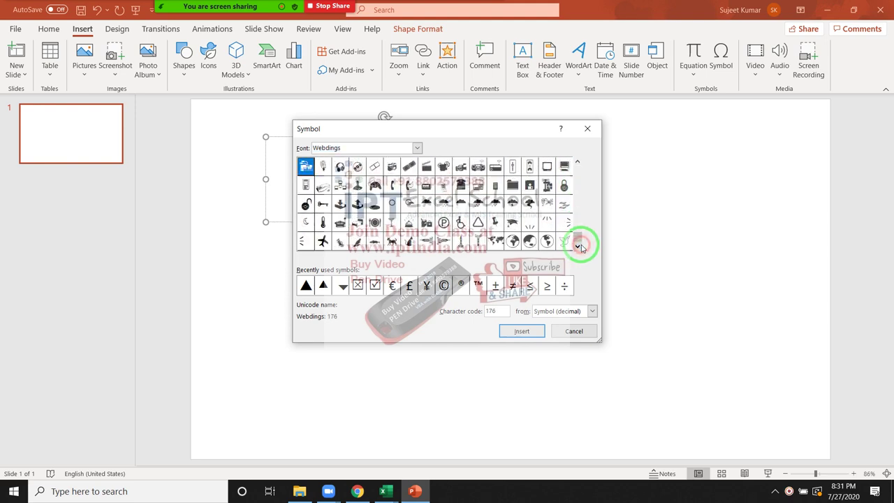
pyautogui.click(582, 188)
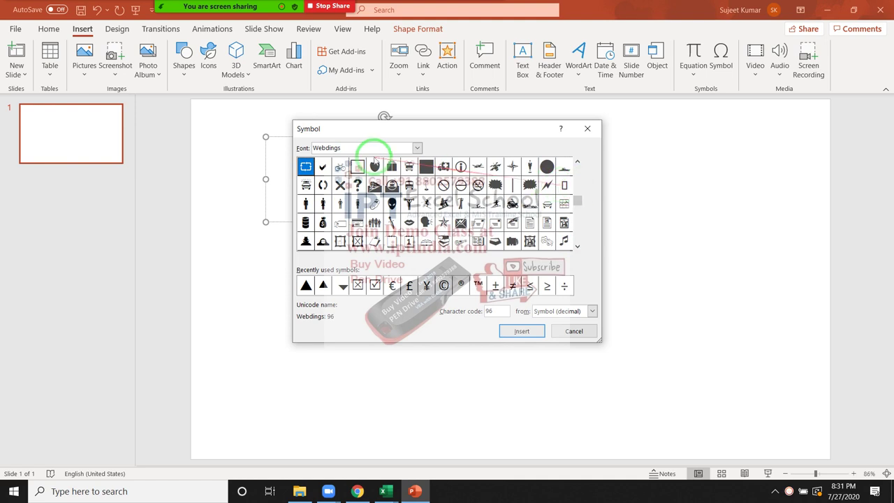
# - Briefly try Walbaum Heading, then set the symbol font to (normal text)
pyautogui.click(417, 148)
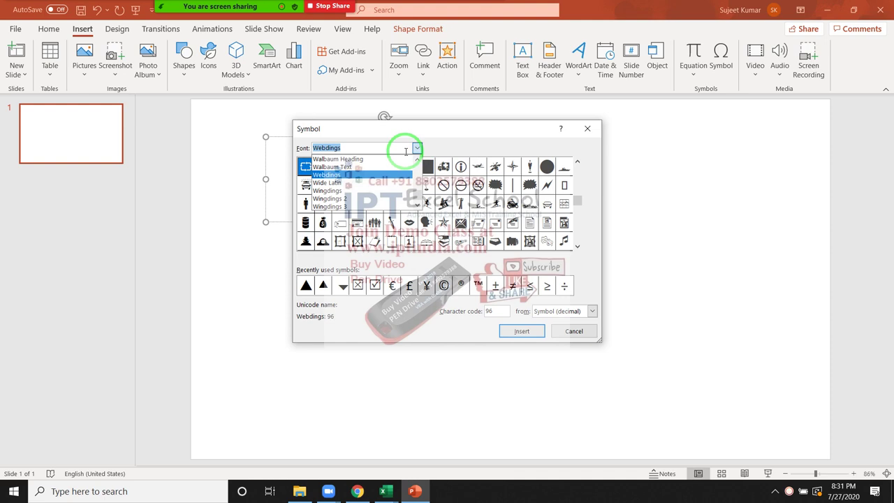
pyautogui.press('Up')
pyautogui.press('Up')
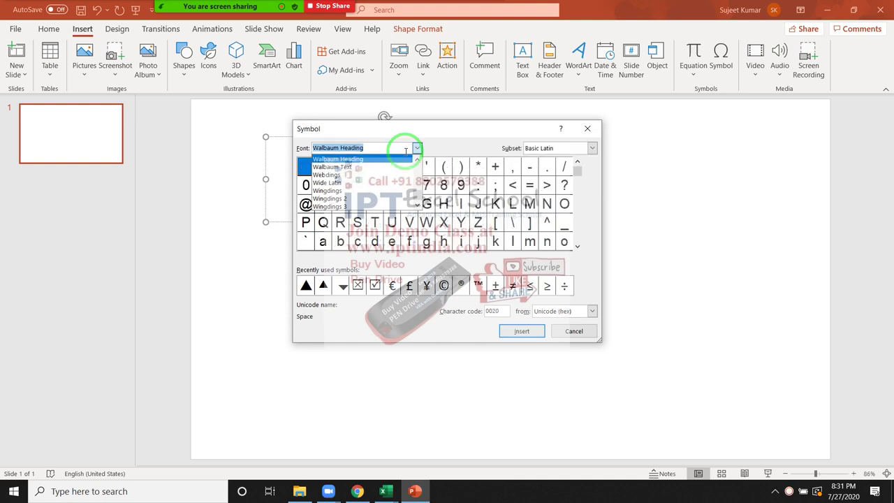
pyautogui.press('Up')
pyautogui.press('Up')
pyautogui.press('Up')
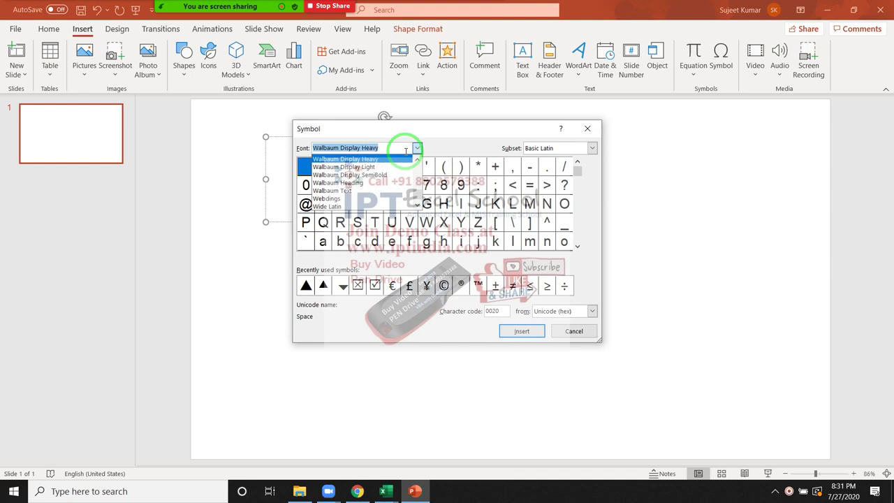
pyautogui.click(415, 149)
pyautogui.click(415, 151)
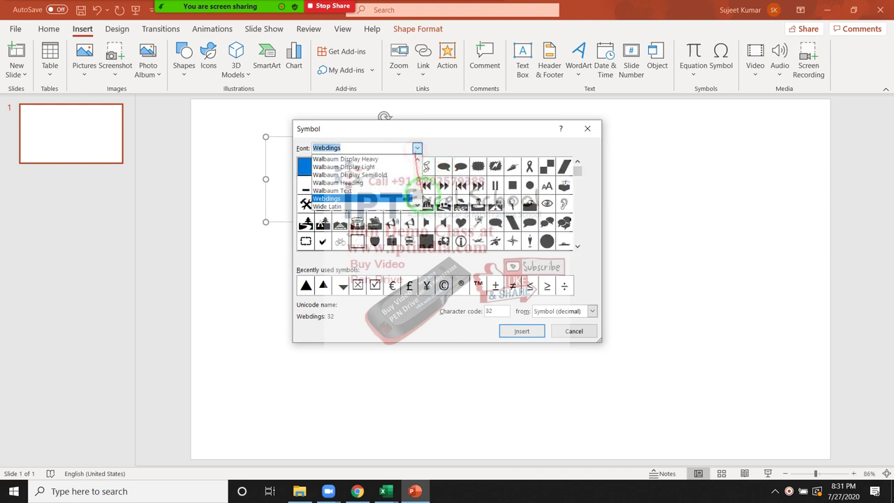
pyautogui.scroll(10, 419, 160)
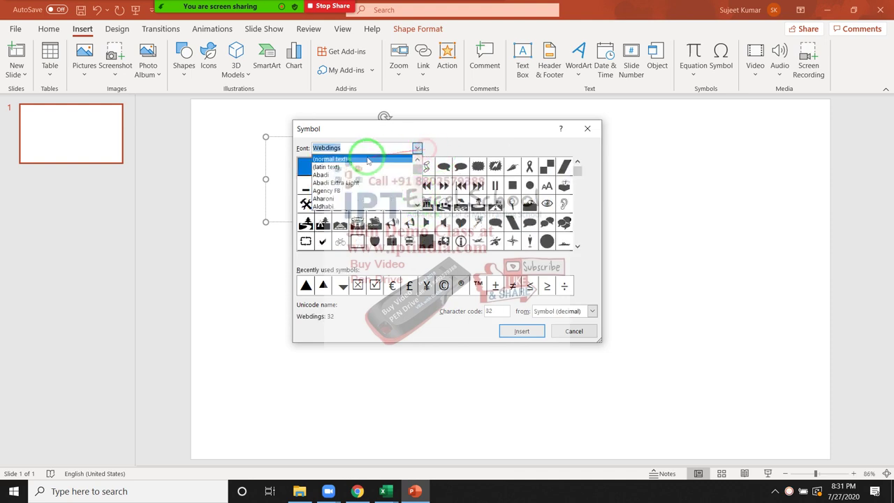
pyautogui.click(358, 159)
pyautogui.hotkey('alt', 'Down')
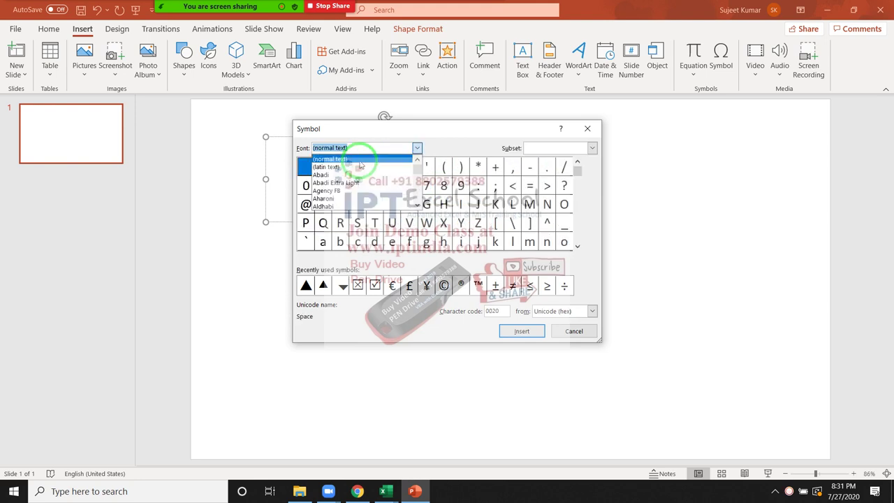
# - Keep (normal text) and browse down through its later character subsets
pyautogui.click(367, 318)
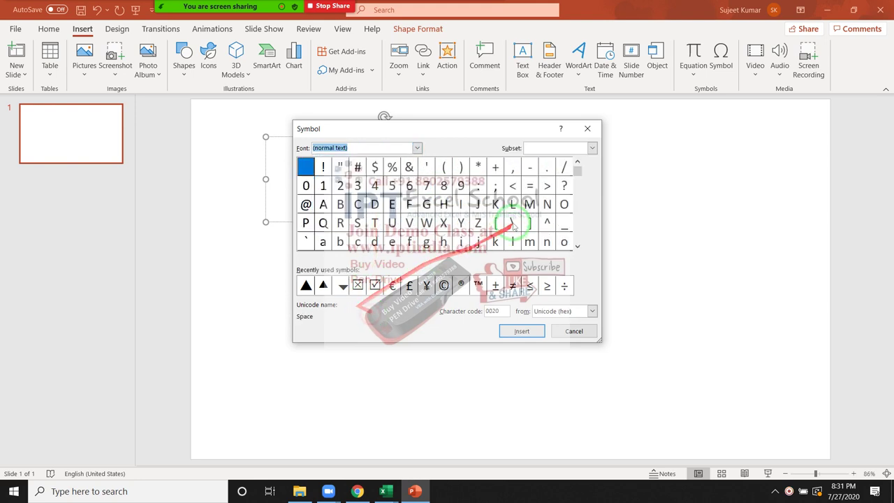
pyautogui.click(577, 245)
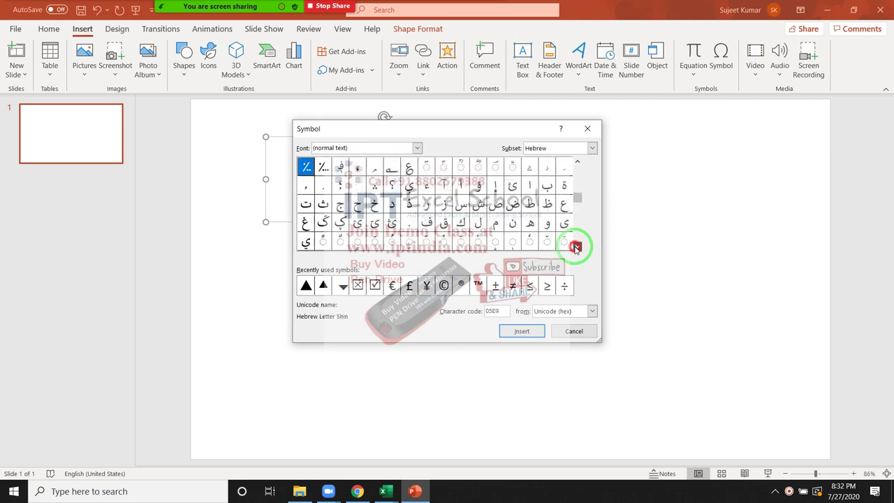
pyautogui.click(576, 245)
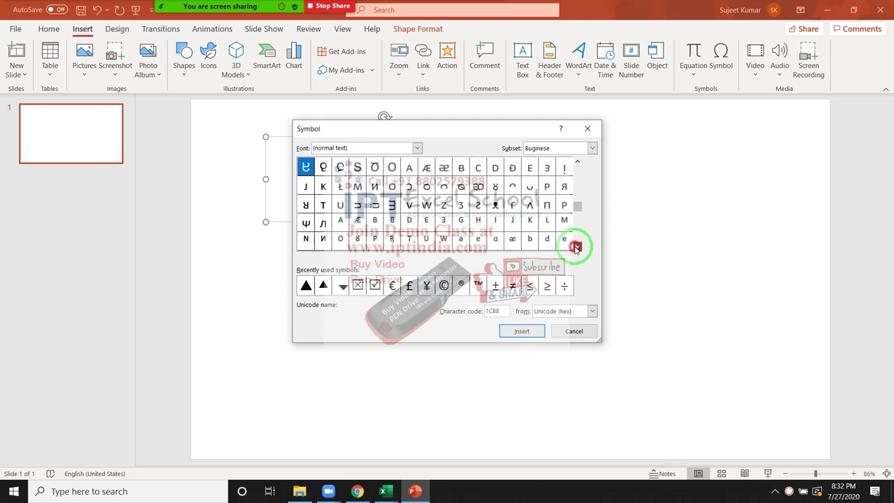
pyautogui.click(576, 245)
pyautogui.click(576, 245)
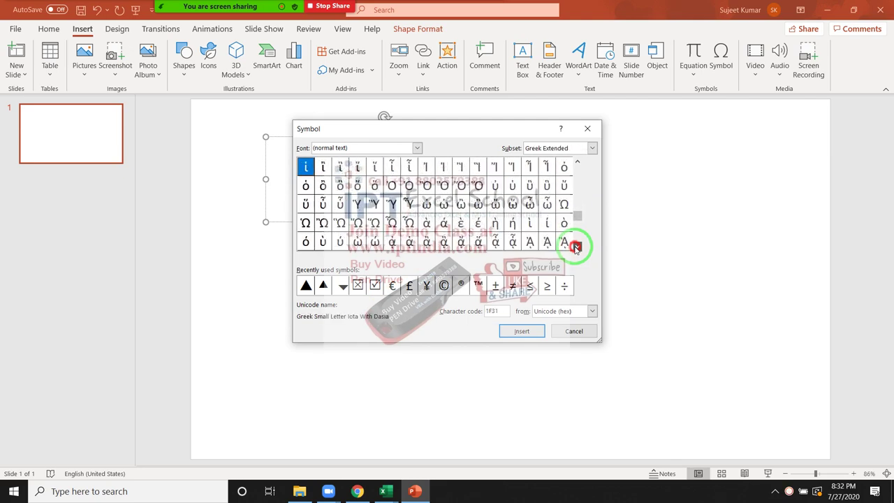
pyautogui.click(576, 245)
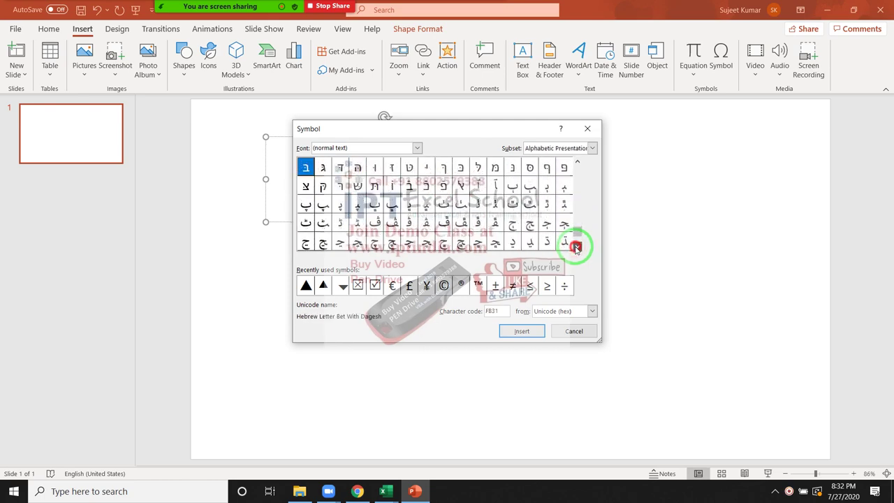
# - Choose Aharoni as the symbol font and scroll its grid back to Basic Latin
pyautogui.click(417, 149)
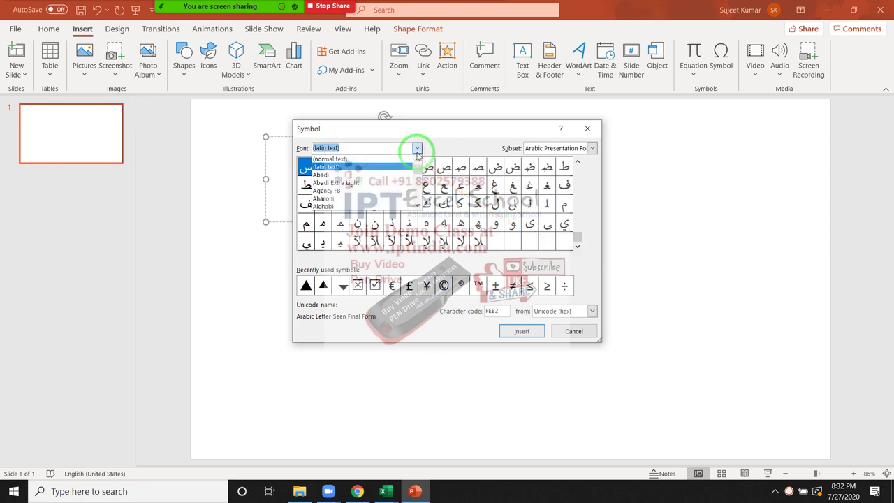
pyautogui.press('Down')
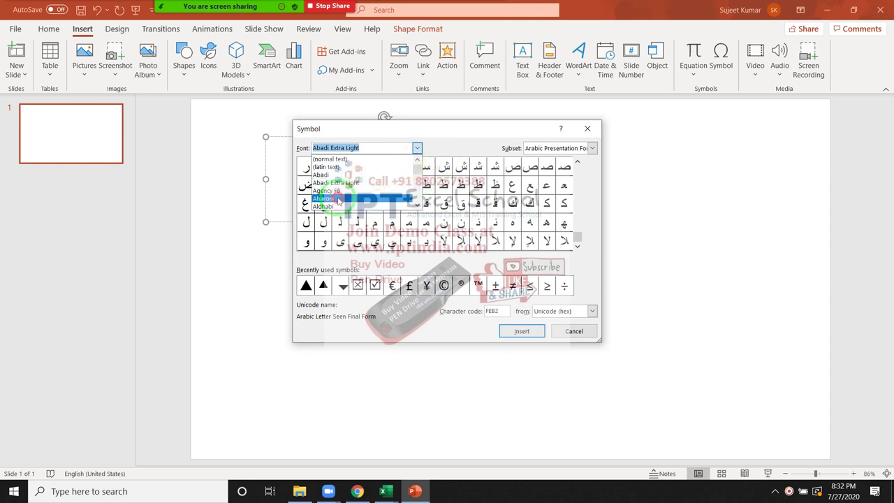
pyautogui.click(339, 200)
pyautogui.moveTo(578, 236); pyautogui.dragTo(580, 157)
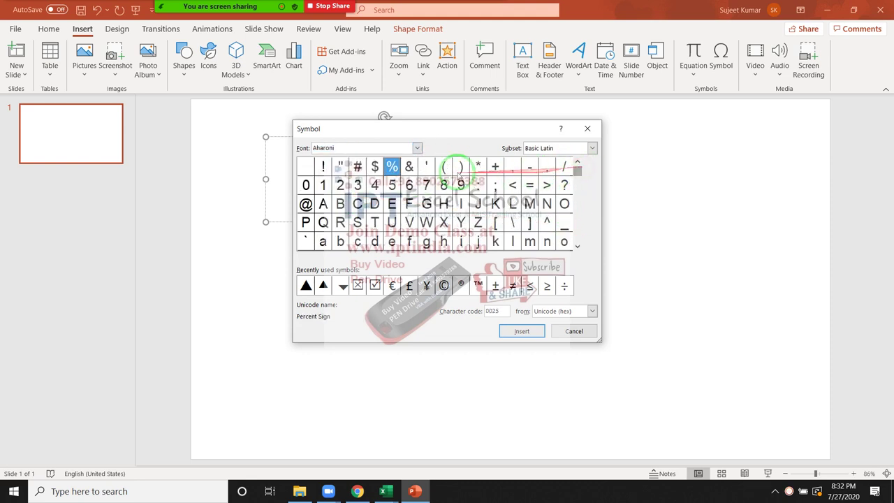
pyautogui.click(576, 245)
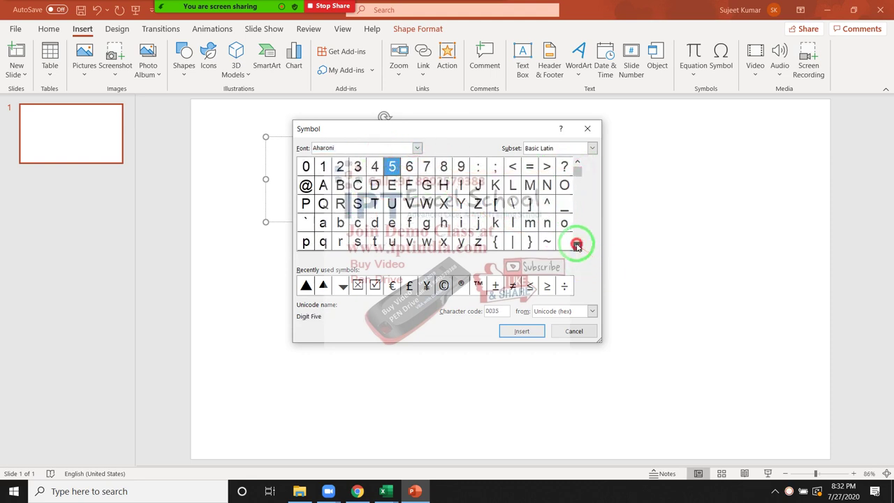
pyautogui.click(577, 244)
pyautogui.click(577, 245)
pyautogui.click(576, 245)
pyautogui.click(577, 244)
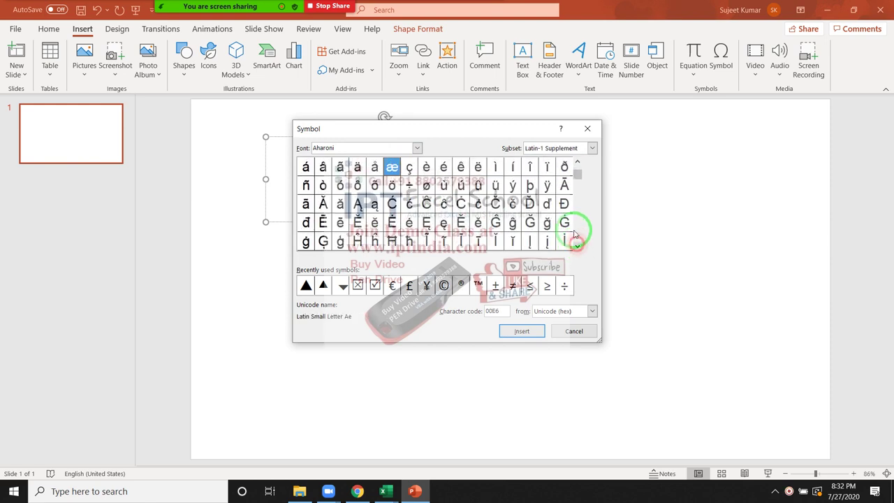
pyautogui.click(579, 161)
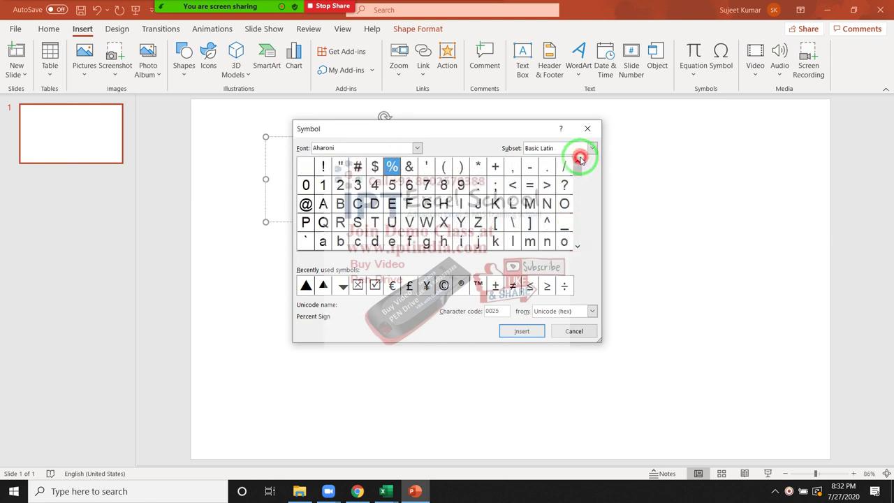
# - Preview symbol fonts from Aldhabi through Arial, Bahnschrift and Bookshelf Symbol 7 to DengXian Light
pyautogui.click(416, 148)
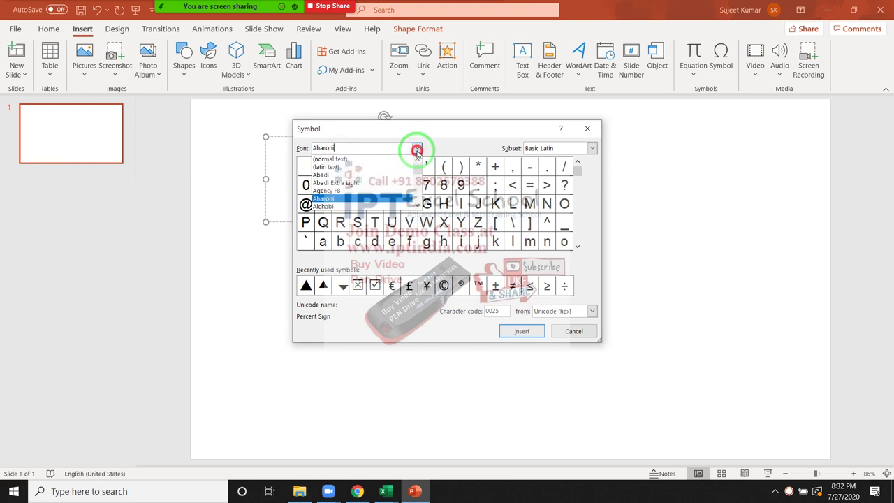
pyautogui.press('Down')
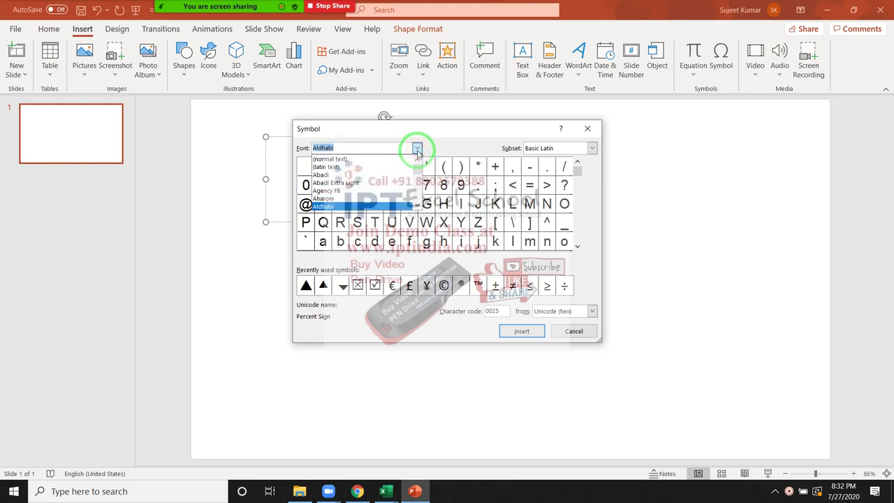
pyautogui.press('Return')
pyautogui.click(416, 148)
pyautogui.press('Down')
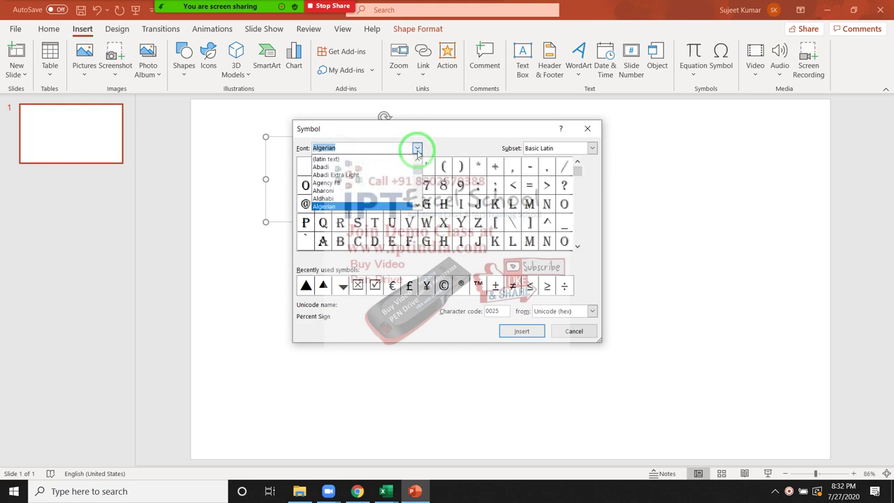
pyautogui.press('Return')
pyautogui.click(418, 148)
pyautogui.press('Down')
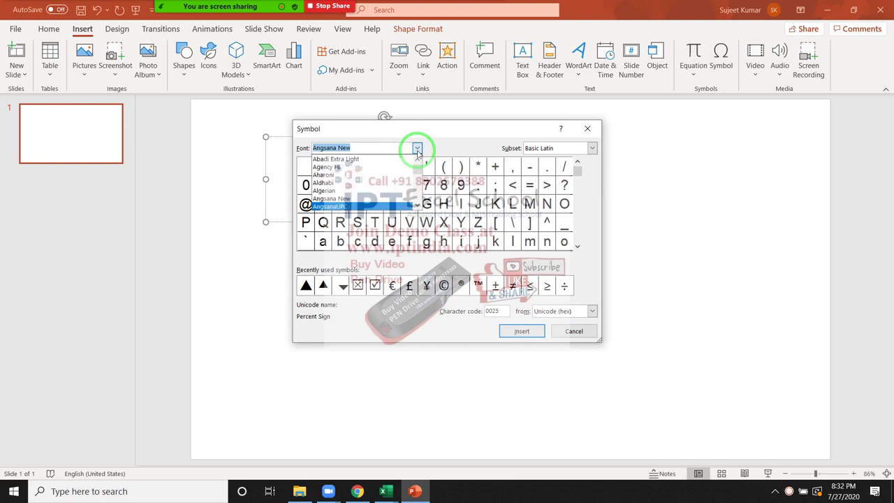
pyautogui.press('Down')
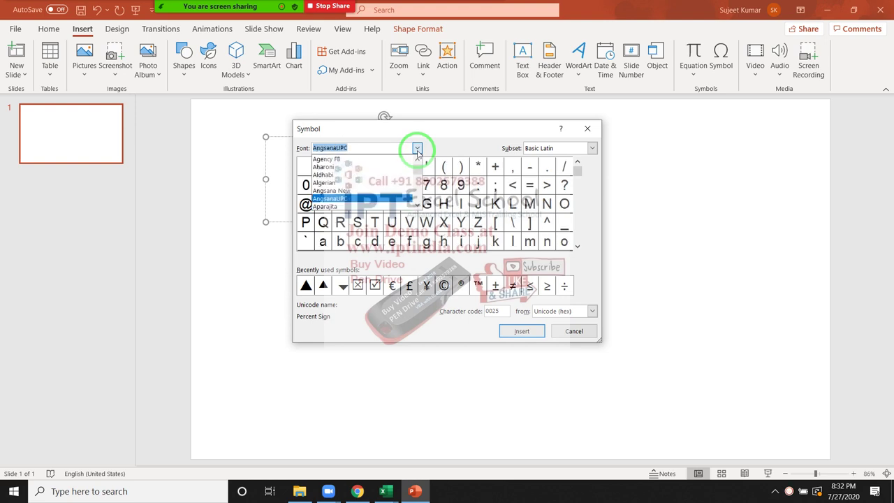
pyautogui.press('Down')
pyautogui.press('Down')
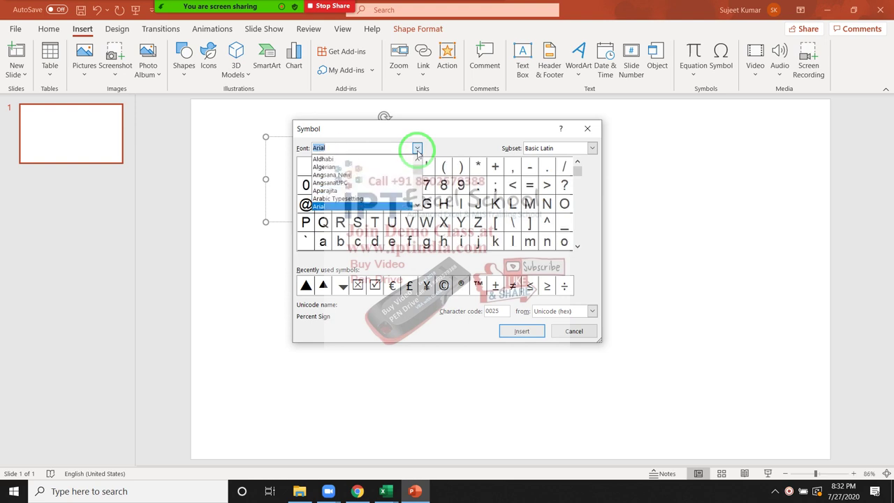
pyautogui.press('Down')
pyautogui.press('Down')
pyautogui.press('Down')
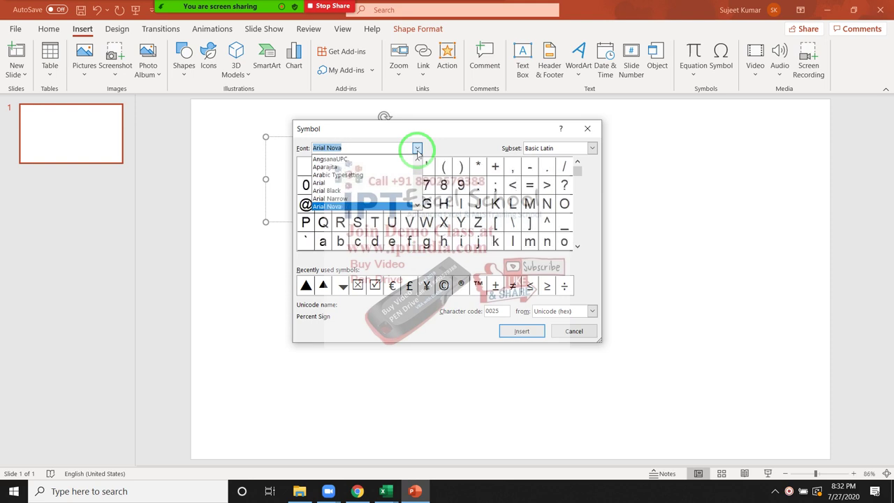
pyautogui.press('Down')
pyautogui.press('Down')
pyautogui.press('Down')
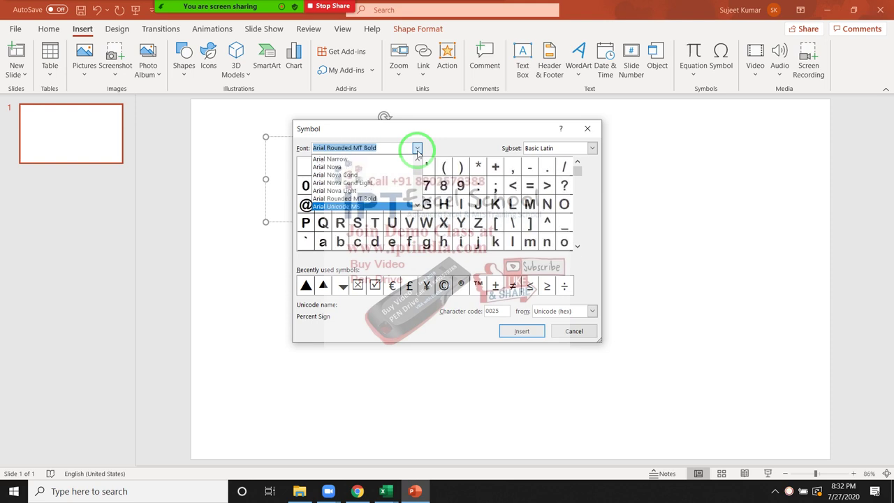
pyautogui.press('Down')
pyautogui.press('Down')
pyautogui.press('Down')
pyautogui.press('Down')
pyautogui.press('Down')
pyautogui.press('Down')
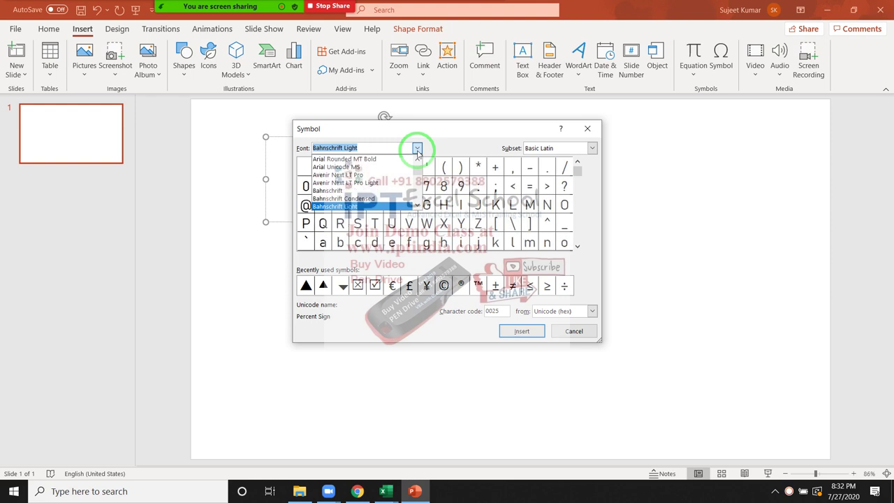
pyautogui.press('Down')
pyautogui.press('Down')
pyautogui.press('Down')
pyautogui.press('Down')
pyautogui.press('Down')
pyautogui.press('Down')
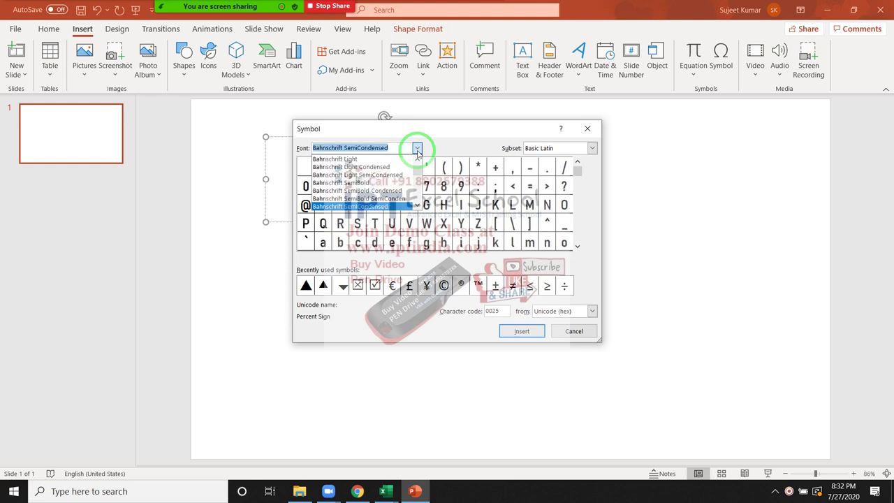
pyautogui.press('Down')
pyautogui.press('Down')
pyautogui.press('Down')
pyautogui.press('Down')
pyautogui.press('Down')
pyautogui.press('Down')
pyautogui.press('Down')
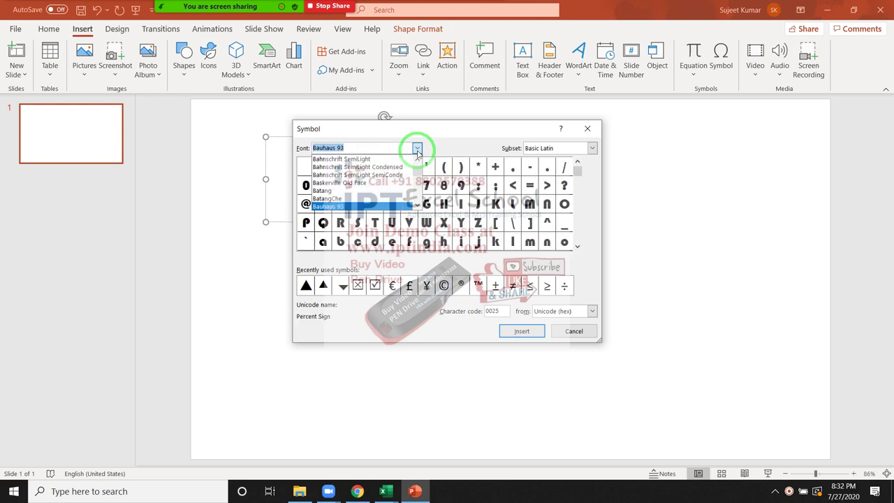
pyautogui.press('Down')
pyautogui.press('Down')
pyautogui.press('Down')
pyautogui.press('Down')
pyautogui.press('Down')
pyautogui.press('Down')
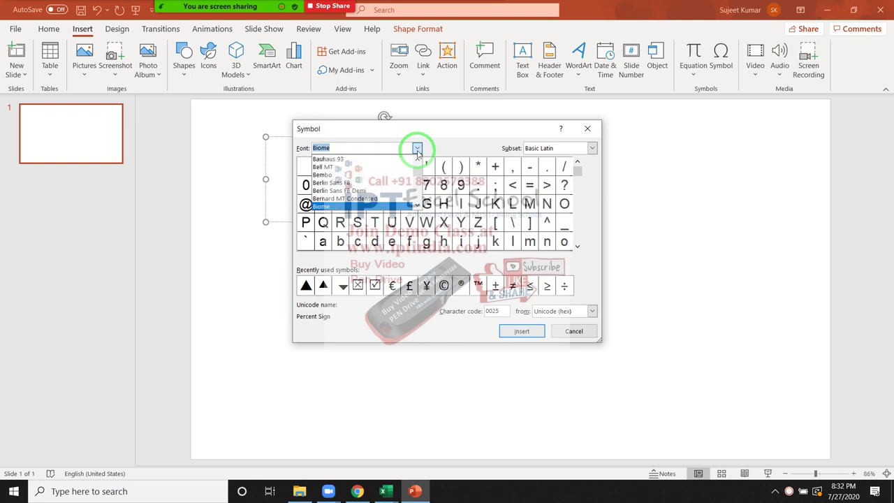
pyautogui.press('Down')
pyautogui.press('Down')
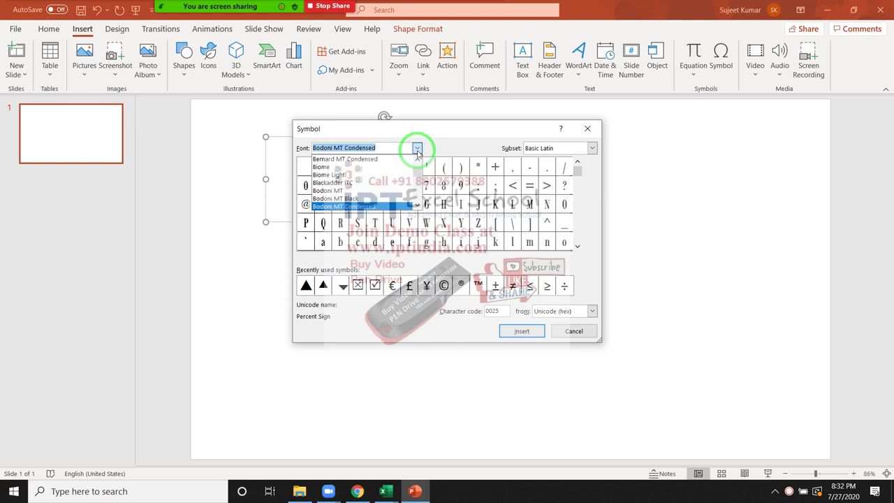
pyautogui.press('Down')
pyautogui.press('Down')
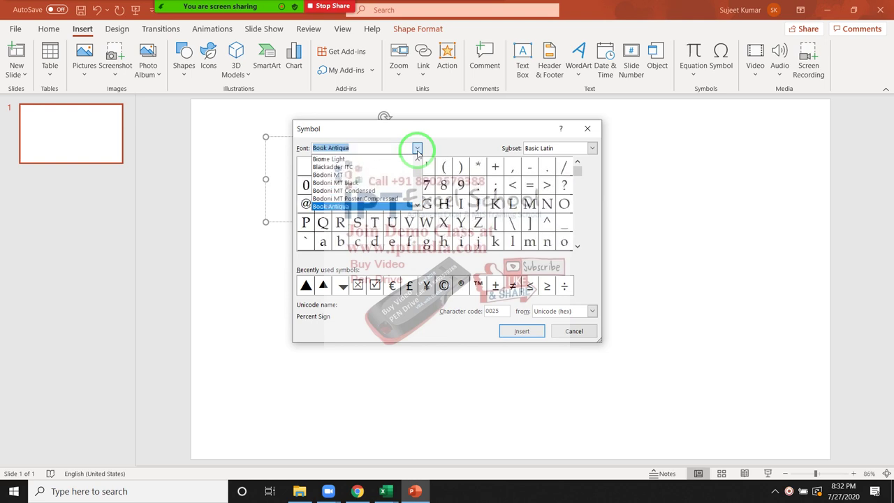
pyautogui.press('Down')
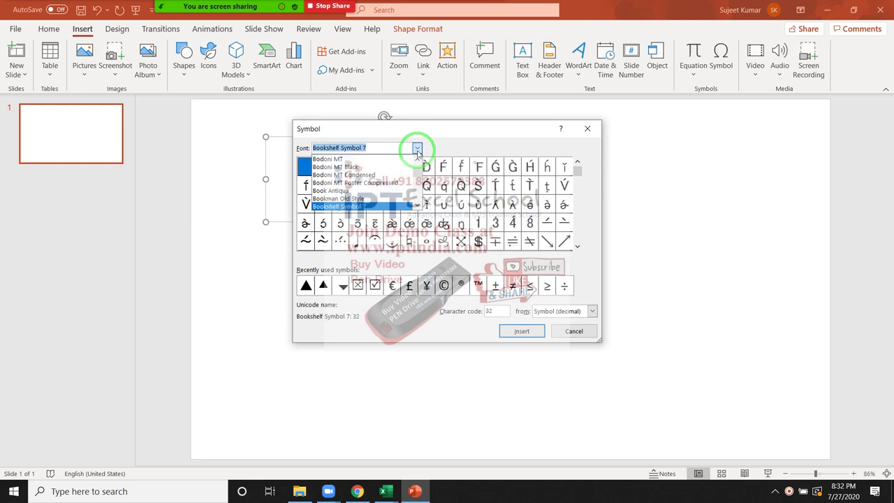
pyautogui.press('Down')
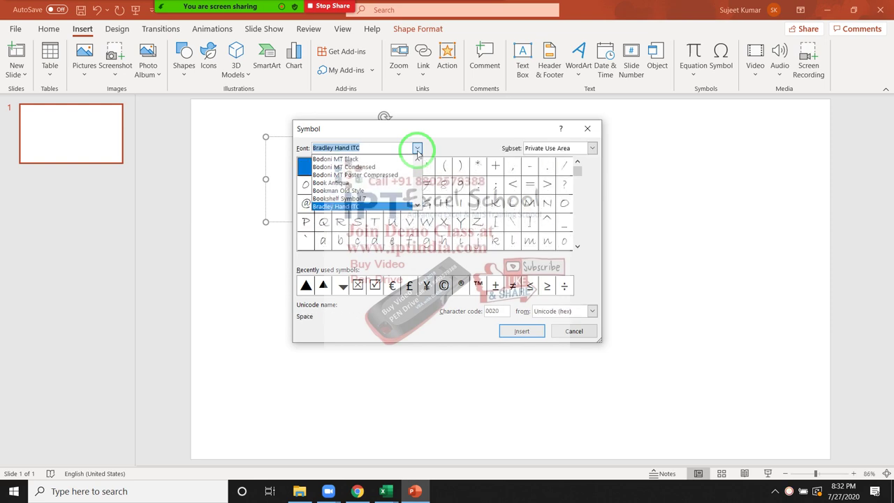
pyautogui.press('Down')
pyautogui.press('Down')
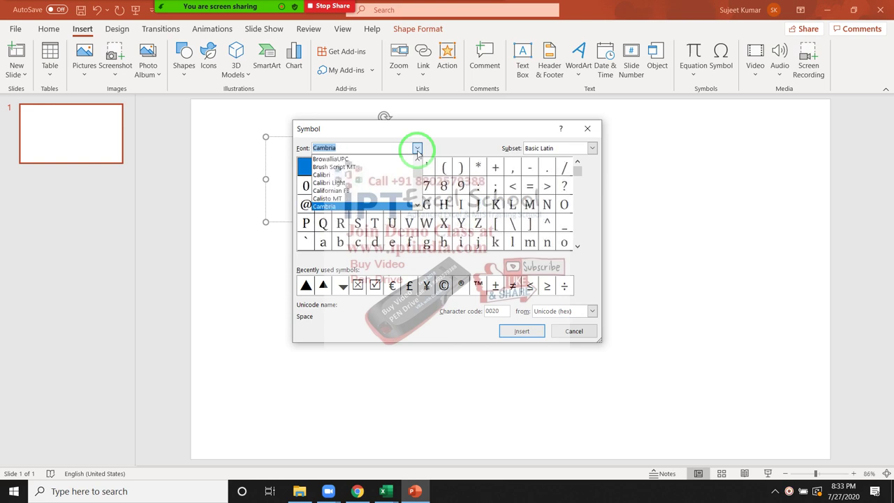
pyautogui.press('Down')
pyautogui.press('Down')
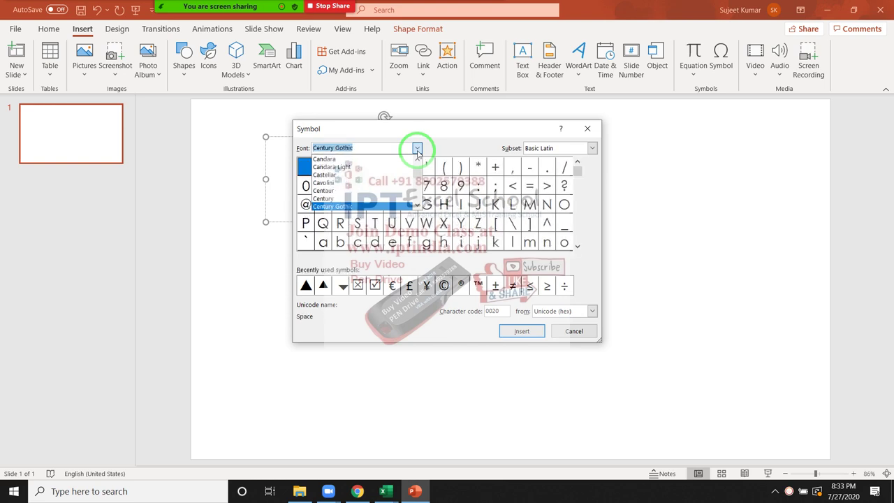
pyautogui.press('Down')
pyautogui.press('Down')
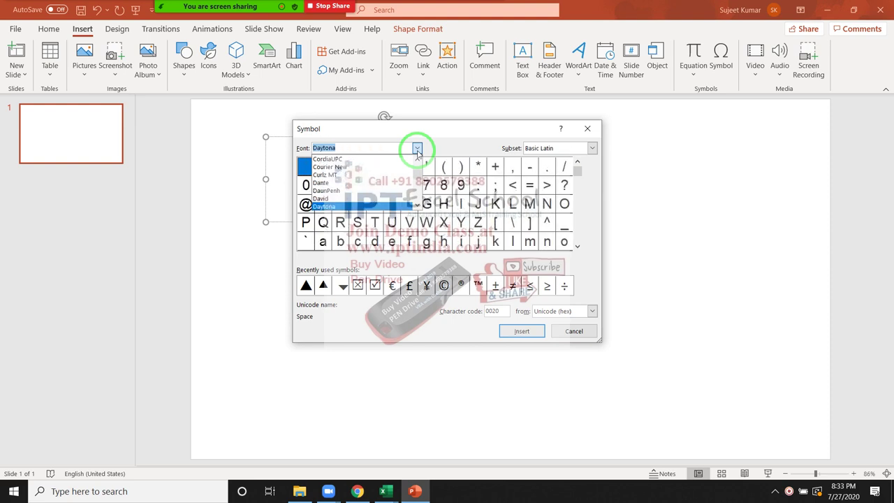
pyautogui.press('Down')
pyautogui.press('Down')
pyautogui.press('Down')
pyautogui.press('Down')
pyautogui.press('Down')
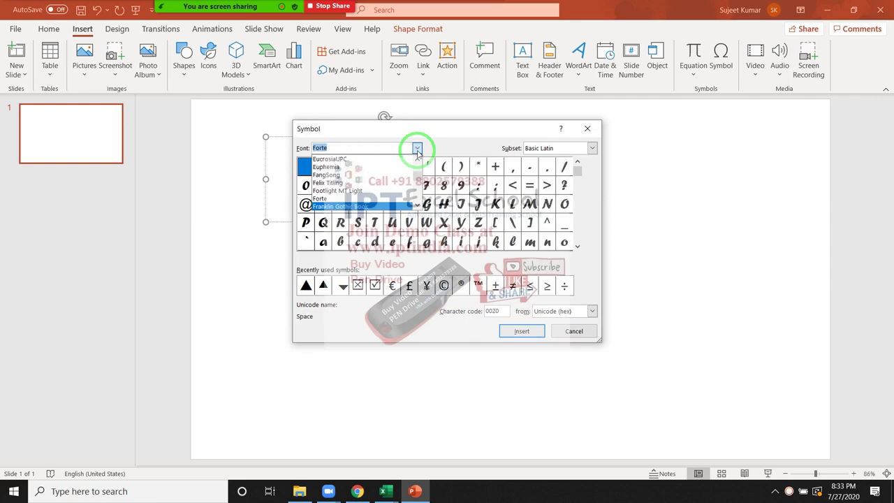
# - Scroll further down the font list toward the HoloLens MDL2 Assets font
pyautogui.scroll(-2, 418, 154)
pyautogui.scroll(-2, 418, 153)
pyautogui.scroll(-1, 418, 154)
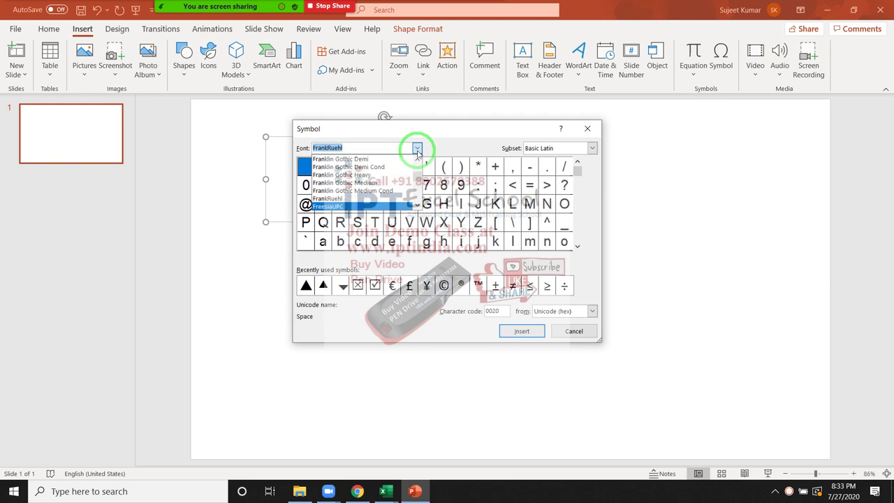
pyautogui.scroll(-2, 418, 154)
pyautogui.scroll(-1, 418, 153)
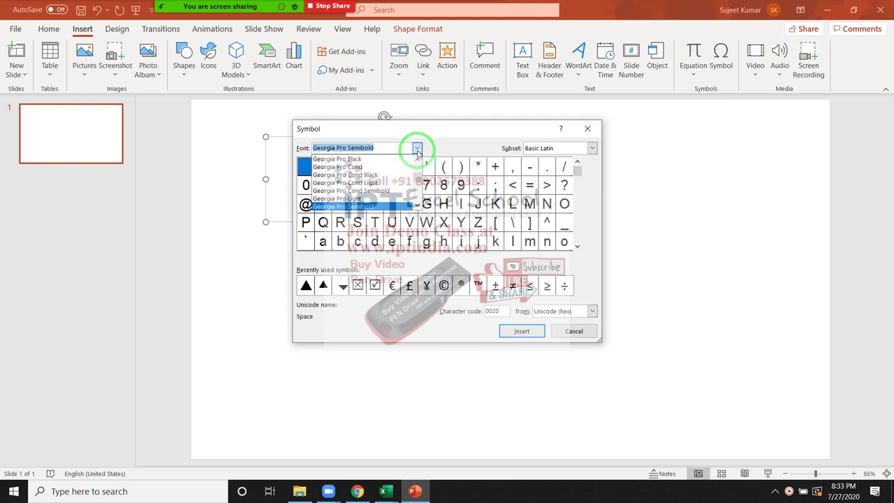
pyautogui.scroll(-2, 417, 154)
pyautogui.scroll(-2, 417, 153)
pyautogui.scroll(-2, 418, 154)
pyautogui.scroll(-2, 418, 154)
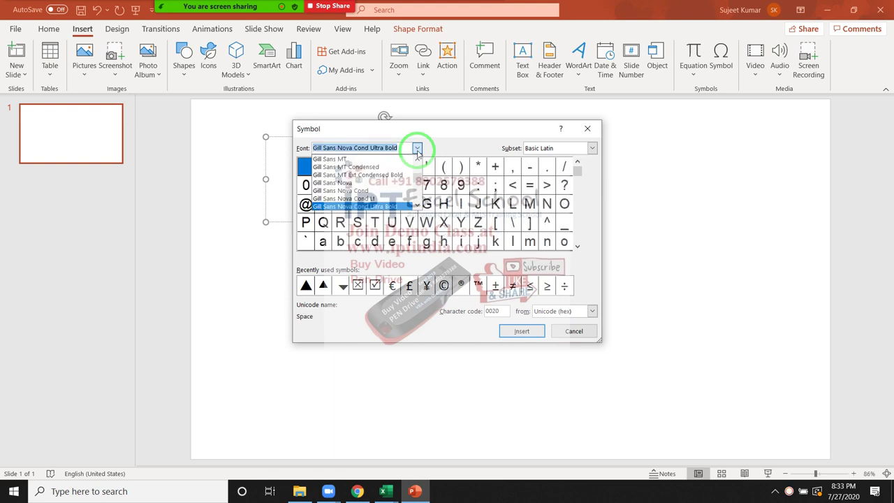
pyautogui.scroll(-2, 418, 154)
pyautogui.scroll(-3, 418, 154)
pyautogui.scroll(-2, 418, 154)
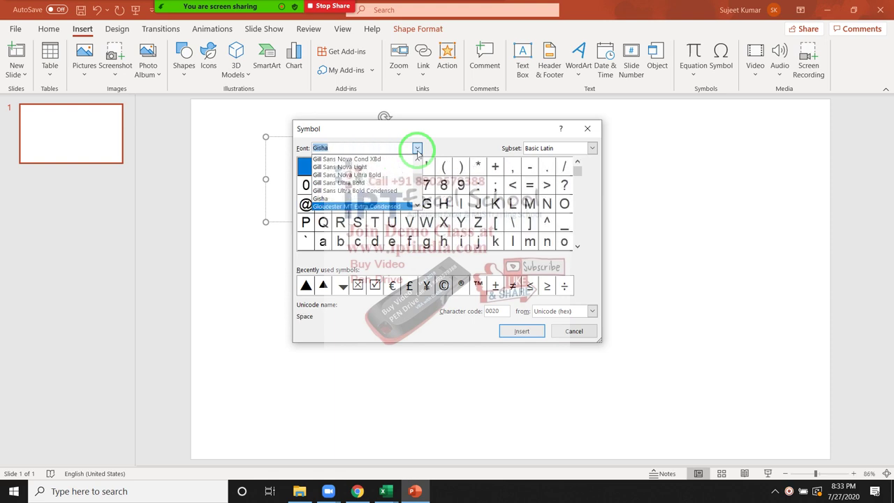
pyautogui.scroll(-3, 418, 154)
pyautogui.scroll(1, 418, 154)
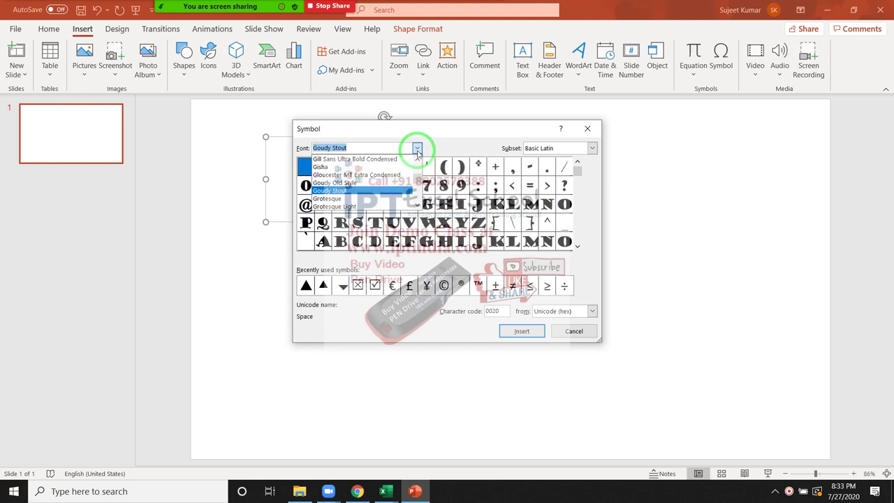
pyautogui.scroll(-2, 418, 154)
pyautogui.scroll(-2, 418, 154)
pyautogui.scroll(-3, 418, 153)
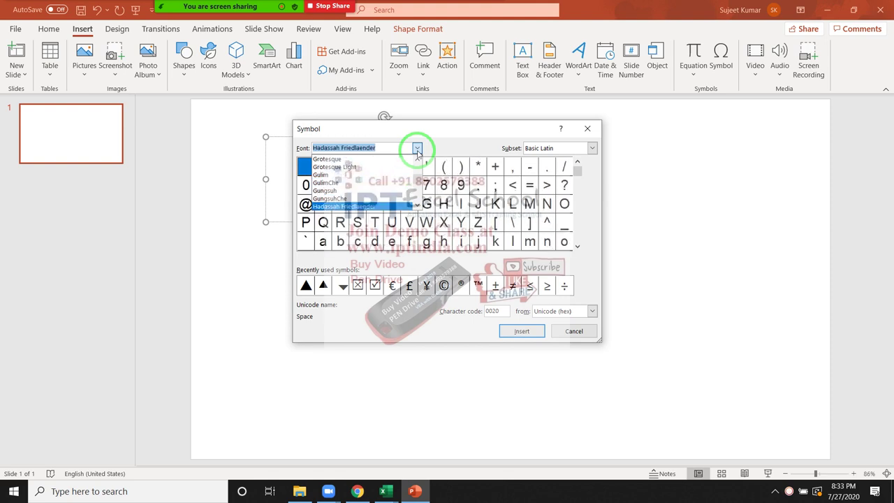
pyautogui.scroll(-2, 418, 154)
pyautogui.scroll(-3, 417, 154)
pyautogui.scroll(-3, 417, 153)
pyautogui.scroll(-3, 417, 154)
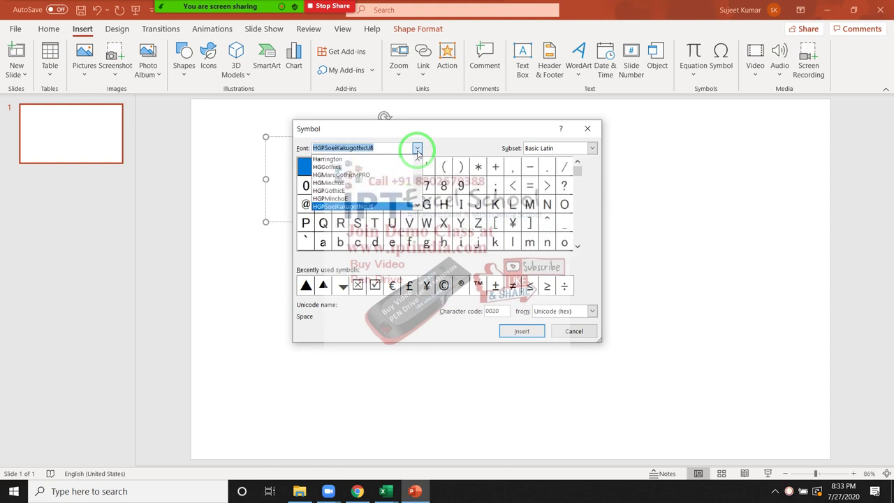
pyautogui.scroll(-2, 417, 154)
pyautogui.scroll(-2, 418, 154)
pyautogui.scroll(-1, 417, 153)
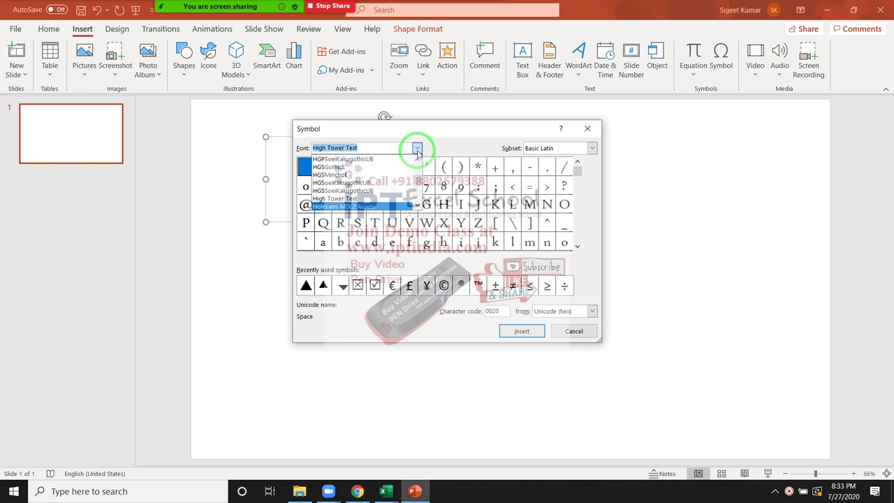
pyautogui.scroll(-2, 417, 154)
pyautogui.scroll(1, 417, 154)
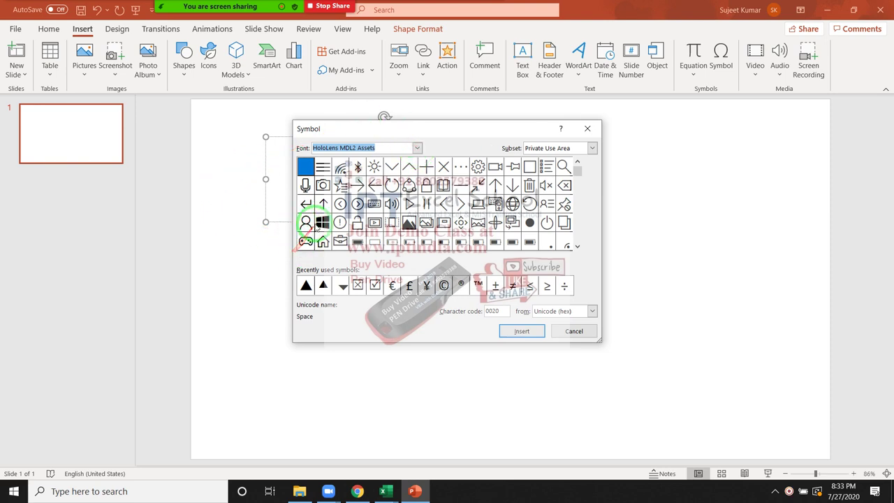
# - Scroll through the HoloLens MDL2 Assets icon grid looking for a suitable figure
pyautogui.click(577, 248)
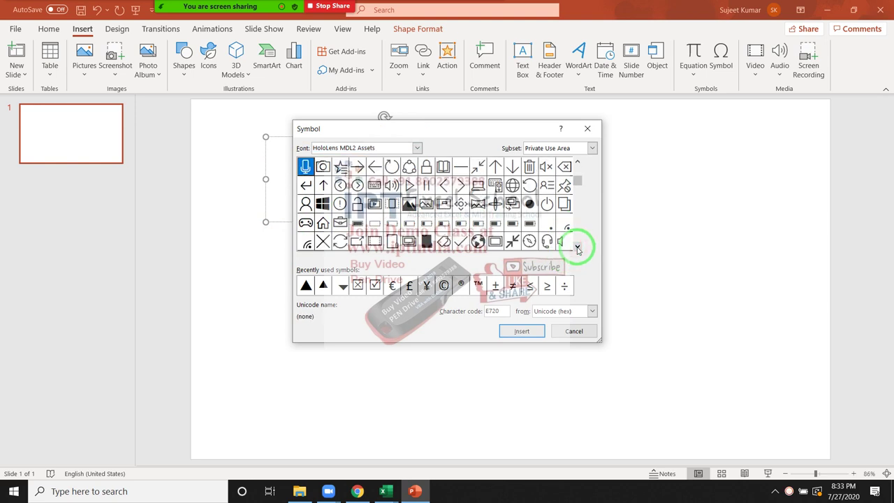
pyautogui.click(577, 248)
pyautogui.click(577, 248)
pyautogui.click(577, 248)
pyautogui.click(577, 248)
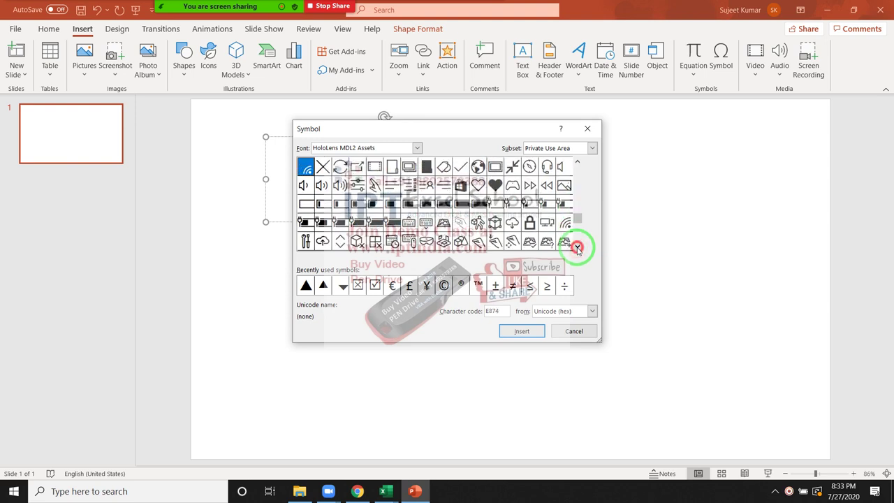
pyautogui.click(577, 248)
pyautogui.click(577, 248)
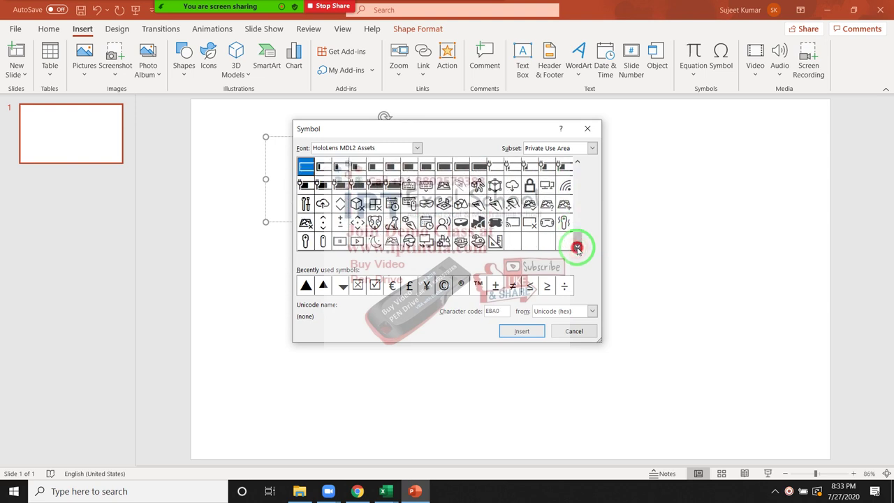
pyautogui.click(577, 165)
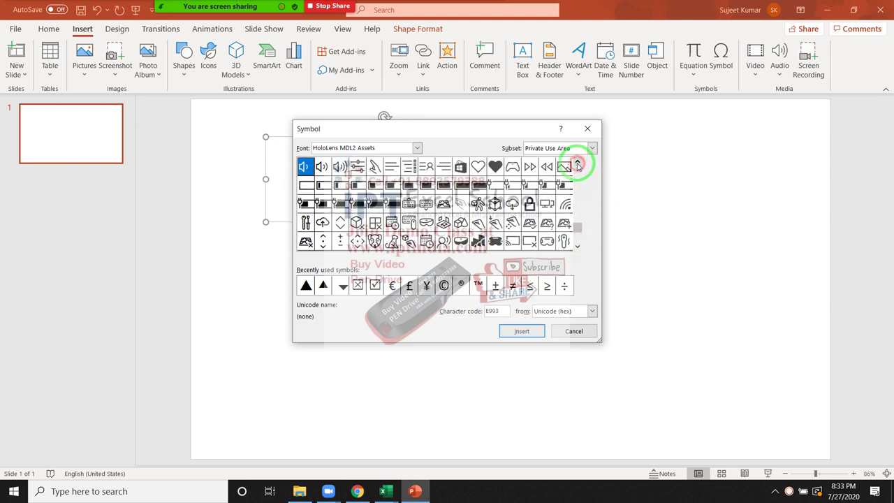
pyautogui.click(577, 165)
pyautogui.click(577, 165)
pyautogui.click(577, 165)
pyautogui.click(577, 165)
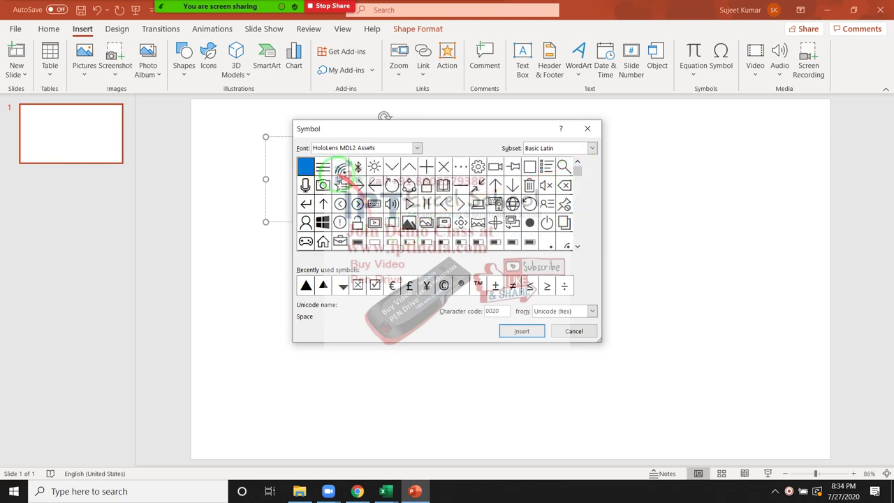
# - Change the symbol font past Informal Roman and Javanese Text to jdFontCustom
pyautogui.click(334, 145)
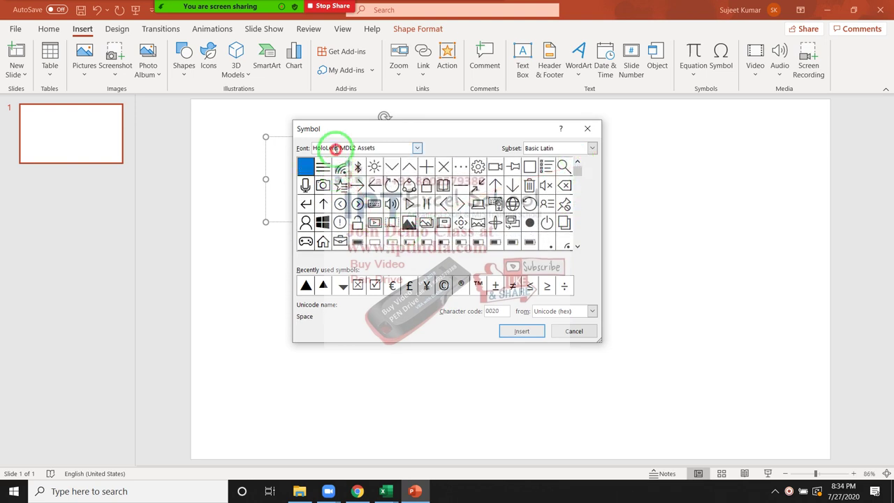
pyautogui.click(418, 148)
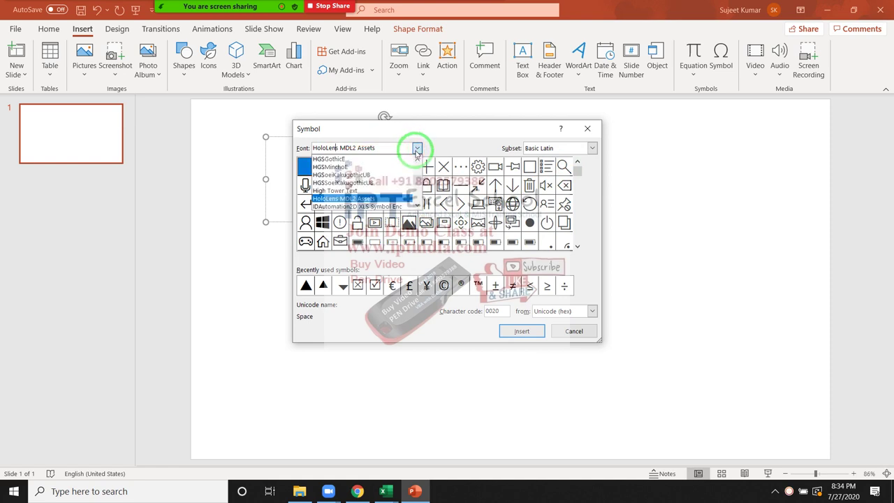
pyautogui.press('Down')
pyautogui.press('Down')
pyautogui.press('Down')
pyautogui.press('Down')
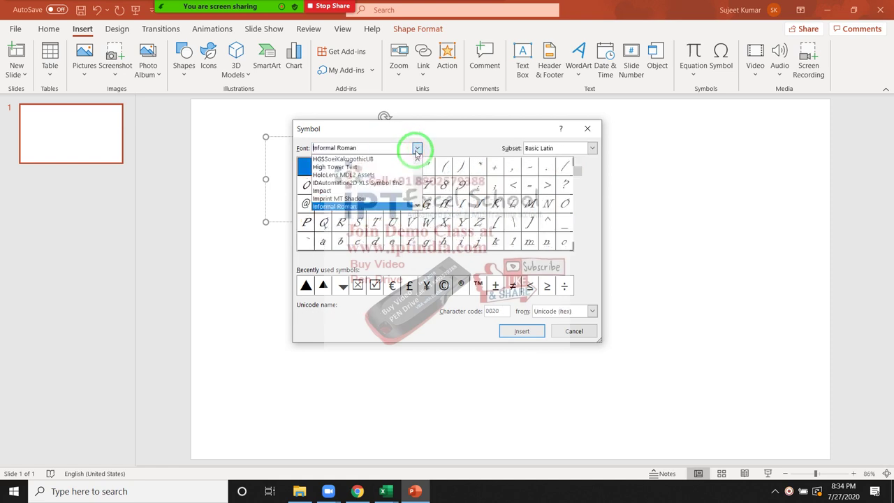
pyautogui.press('Down')
pyautogui.press('Down')
pyautogui.press('Down')
pyautogui.press('Down')
pyautogui.press('Down')
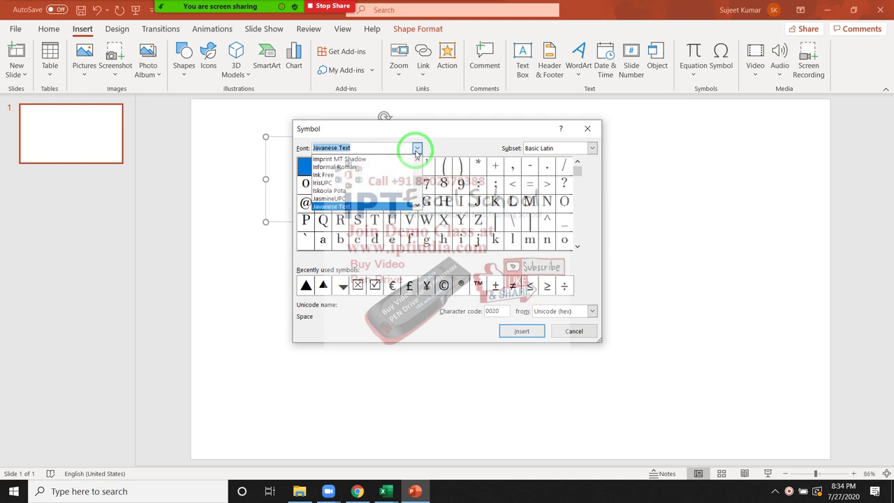
pyautogui.press('Down')
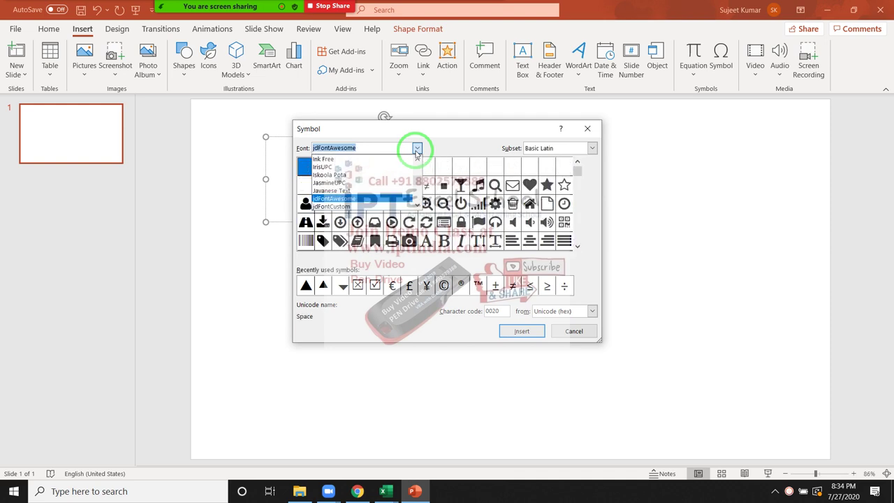
pyautogui.press('Down')
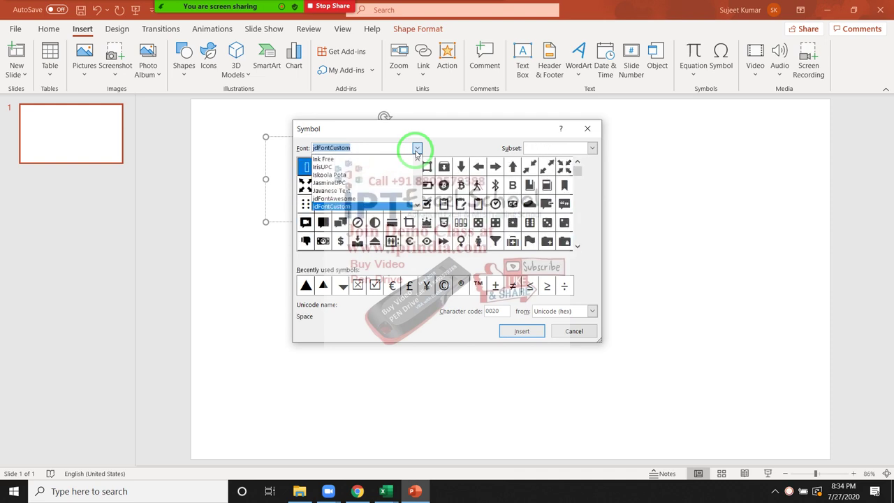
pyautogui.click(417, 150)
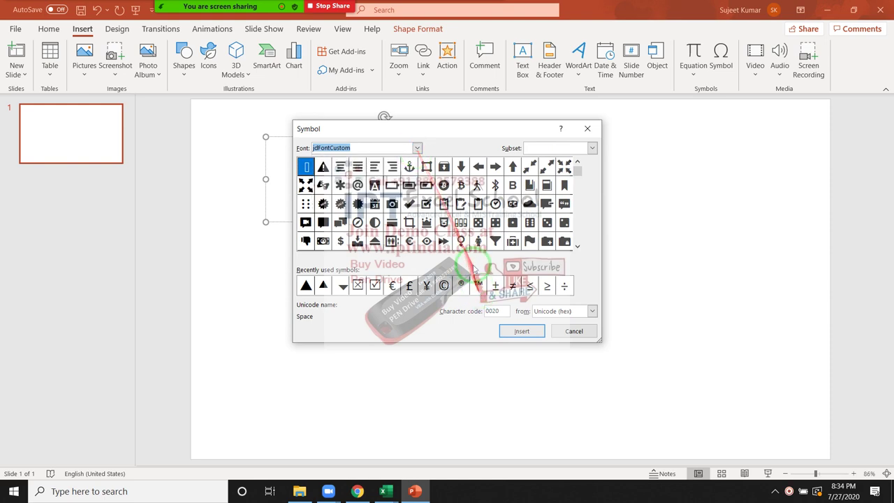
pyautogui.click(577, 245)
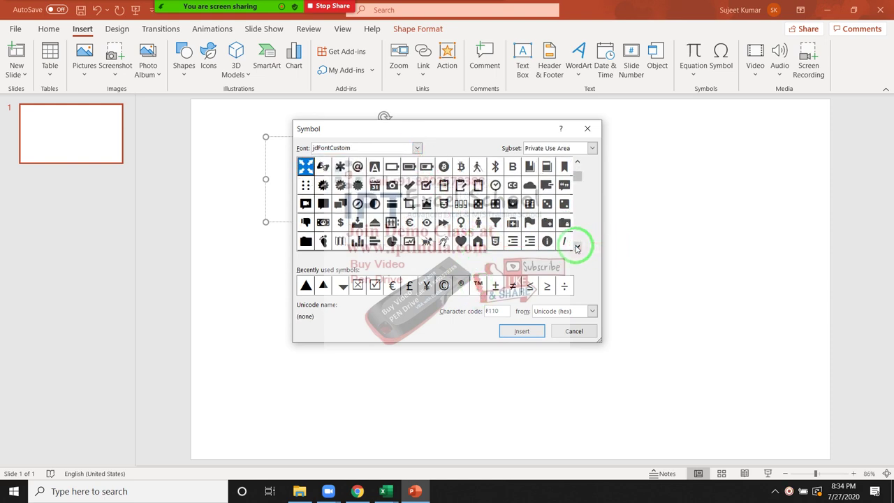
pyautogui.click(577, 246)
pyautogui.click(577, 246)
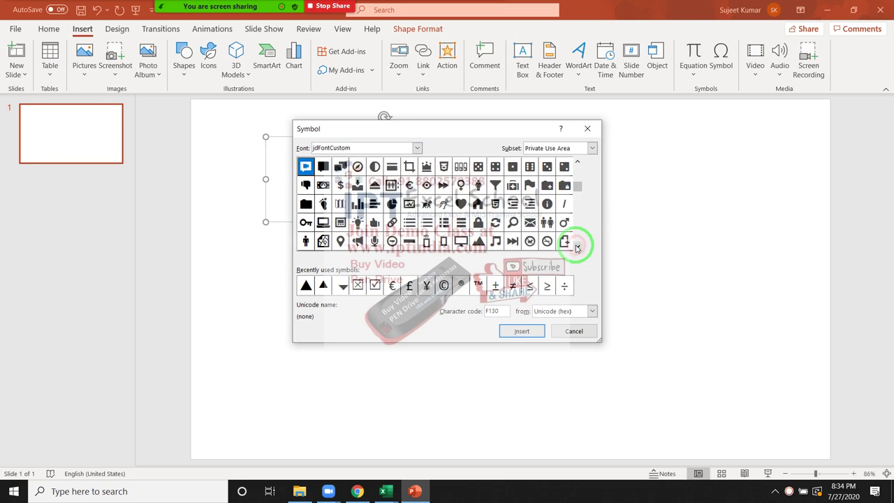
pyautogui.click(577, 246)
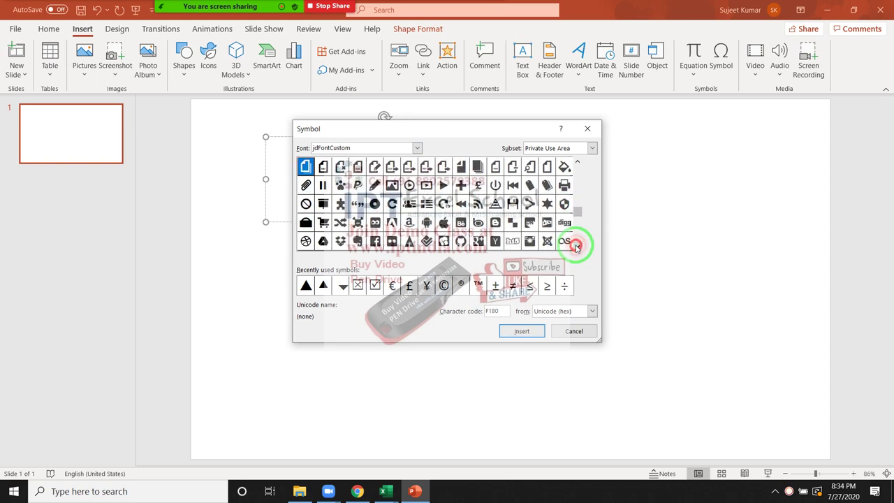
pyautogui.click(417, 148)
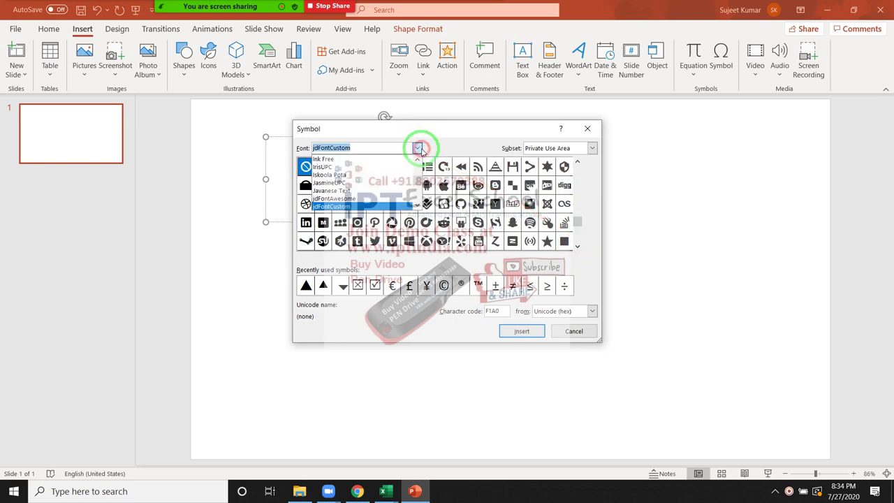
pyautogui.press('Up')
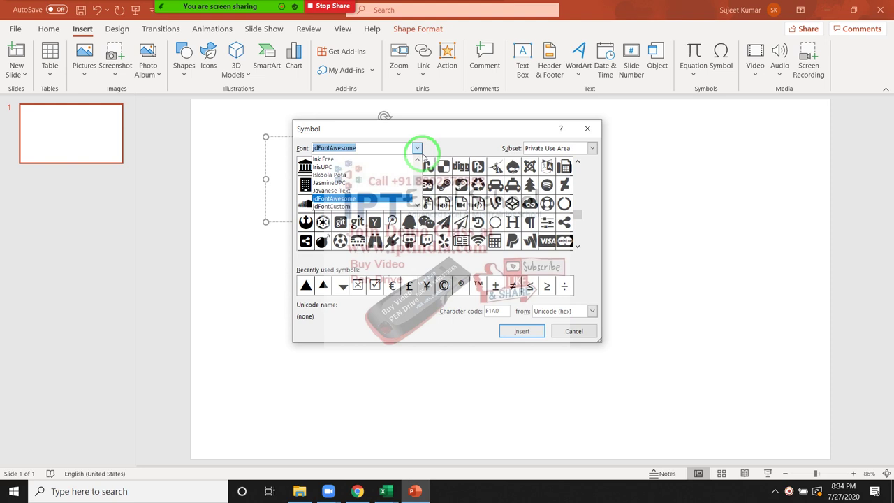
pyautogui.press('Down')
pyautogui.press('Down')
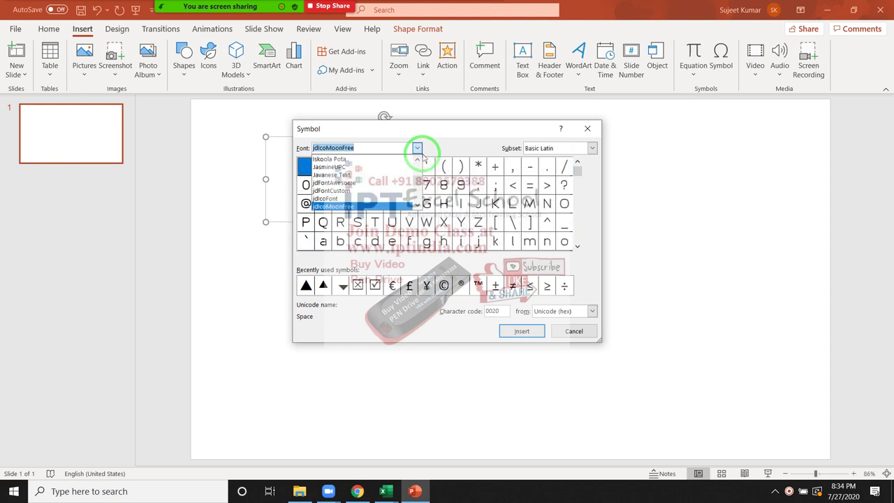
pyautogui.press('Return')
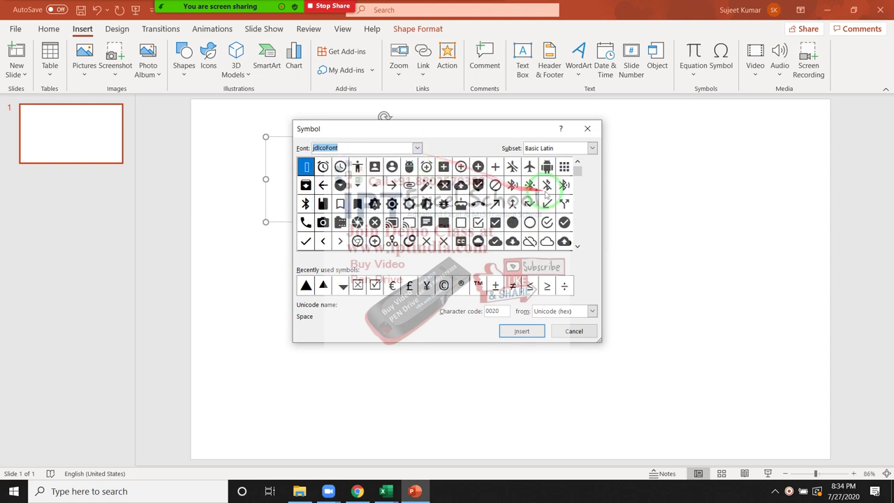
pyautogui.click(578, 174)
pyautogui.moveTo(579, 175)
pyautogui.mouseDown()
pyautogui.moveTo(577, 230)
pyautogui.moveTo(579, 167)
pyautogui.mouseUp()
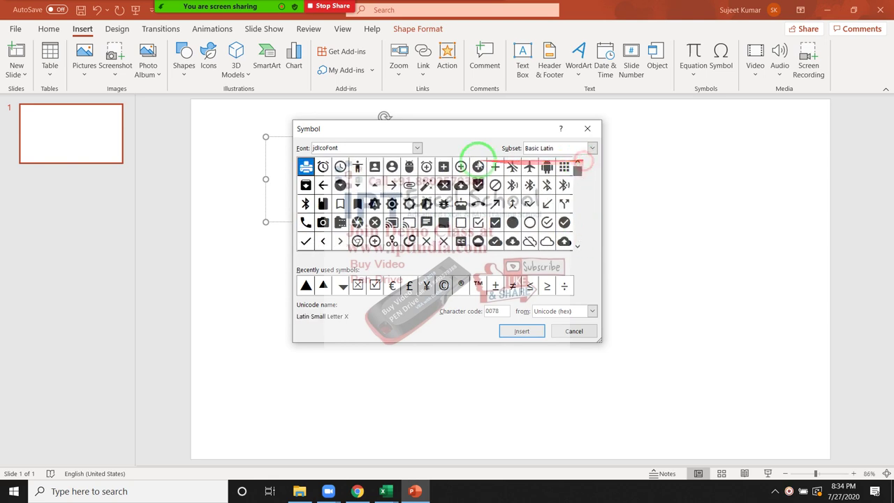
pyautogui.click(418, 149)
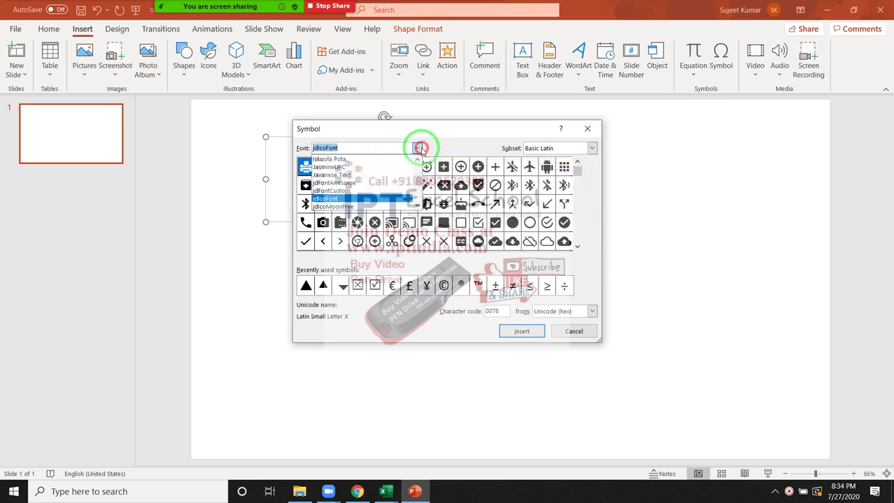
pyautogui.press('Up')
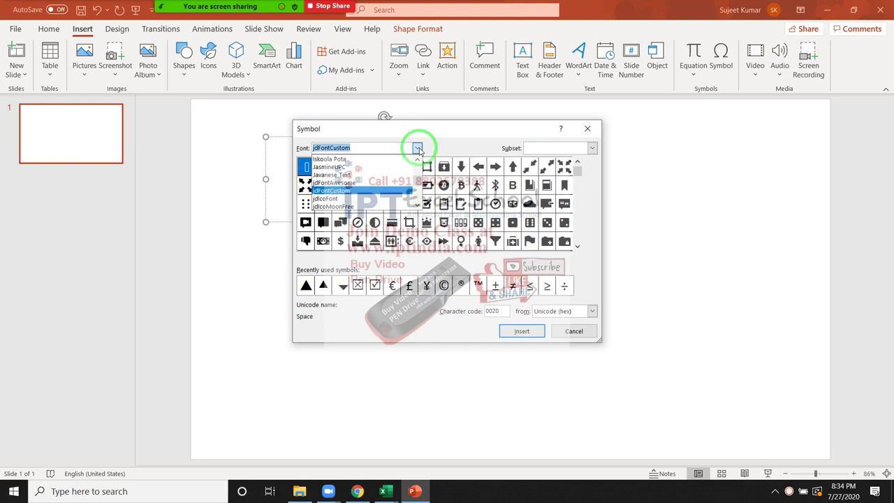
pyautogui.press('Up')
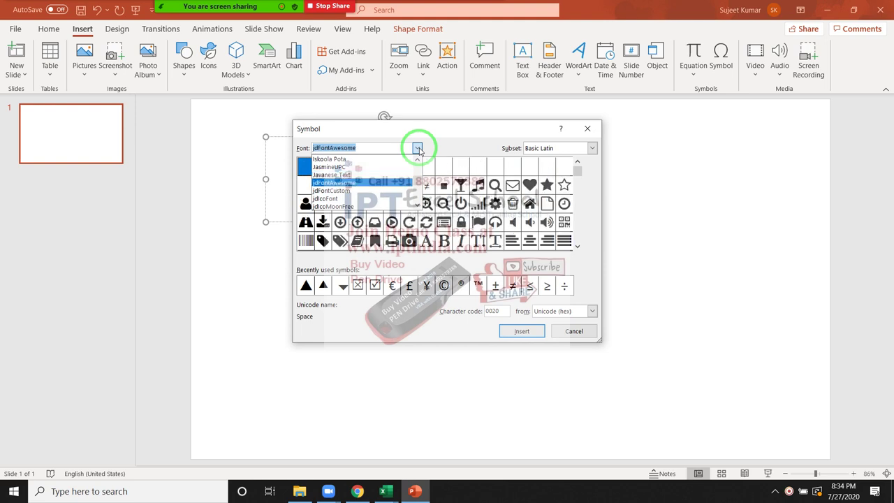
pyautogui.press('Down')
pyautogui.press('Return')
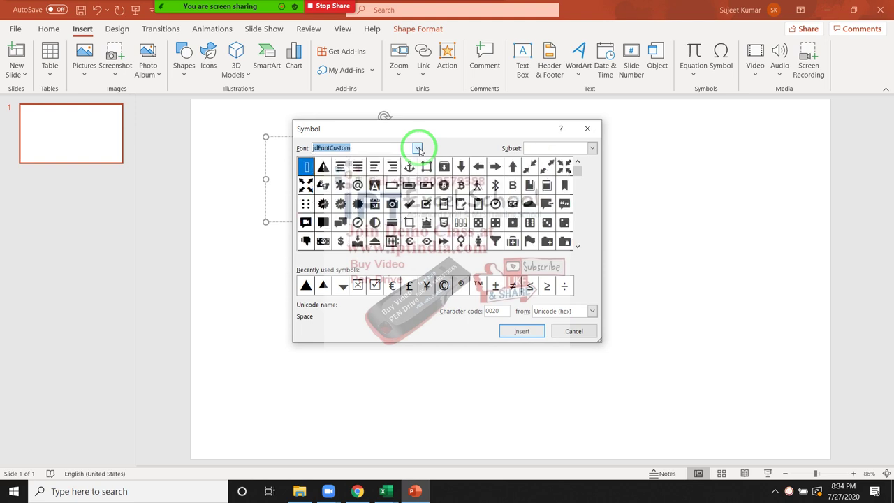
pyautogui.click(577, 247)
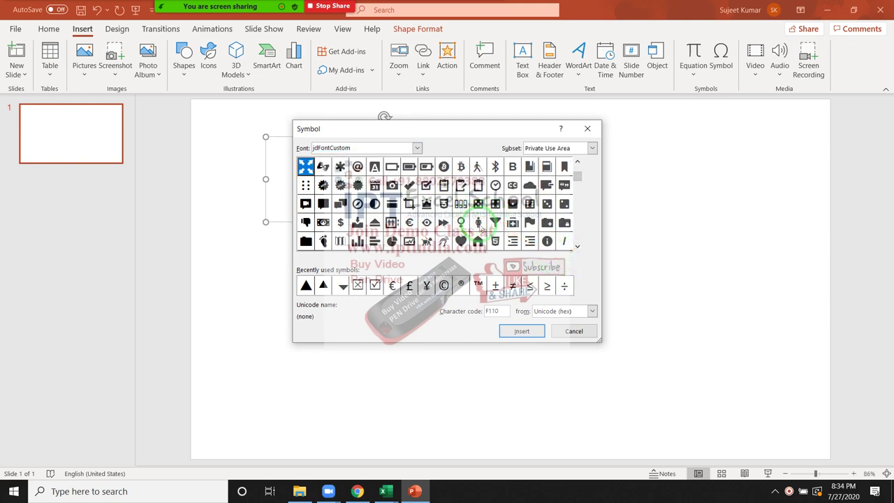
# - Insert the jdFontCustom female figure glyph (F170) into the text box and close the Symbol dialog
pyautogui.doubleClick(478, 222)
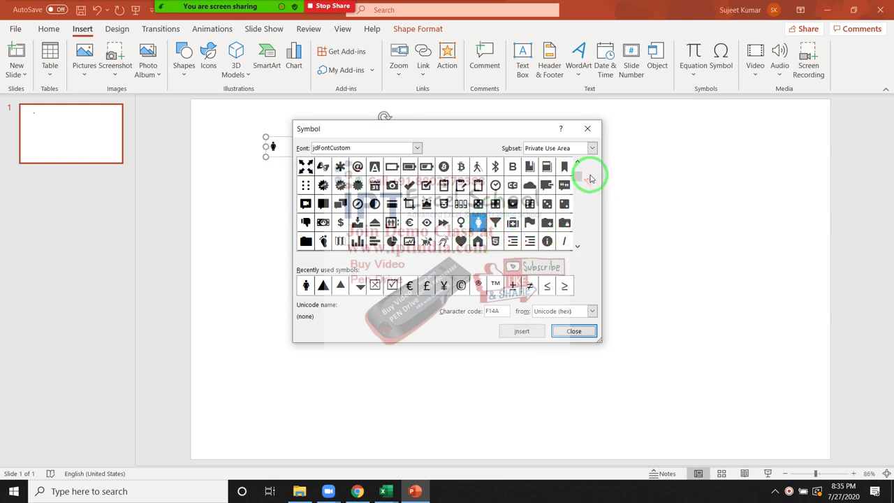
pyautogui.click(578, 163)
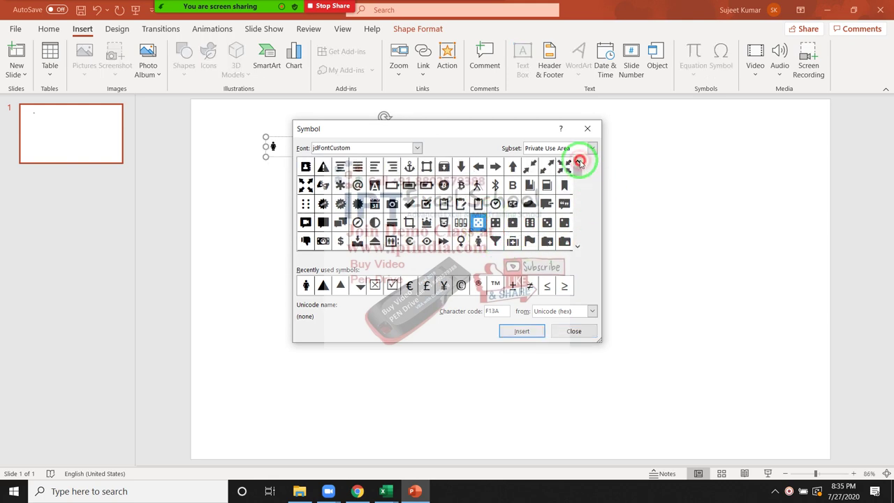
pyautogui.click(576, 246)
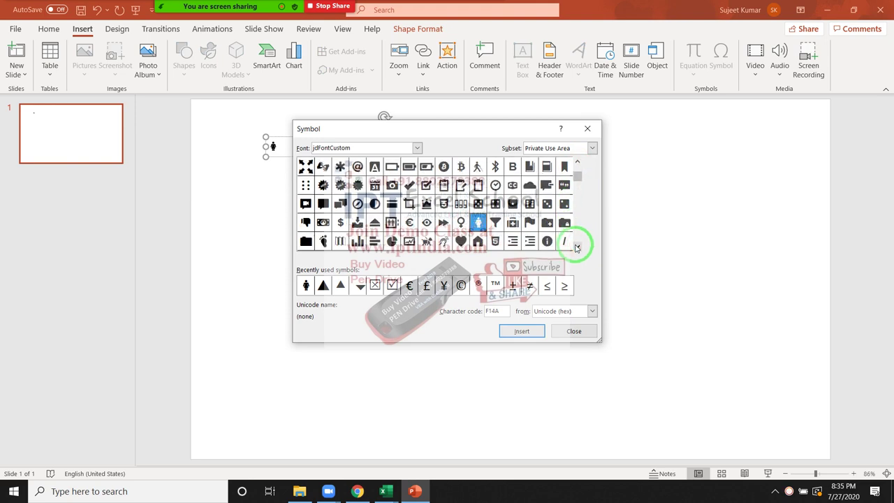
pyautogui.click(577, 246)
pyautogui.click(576, 246)
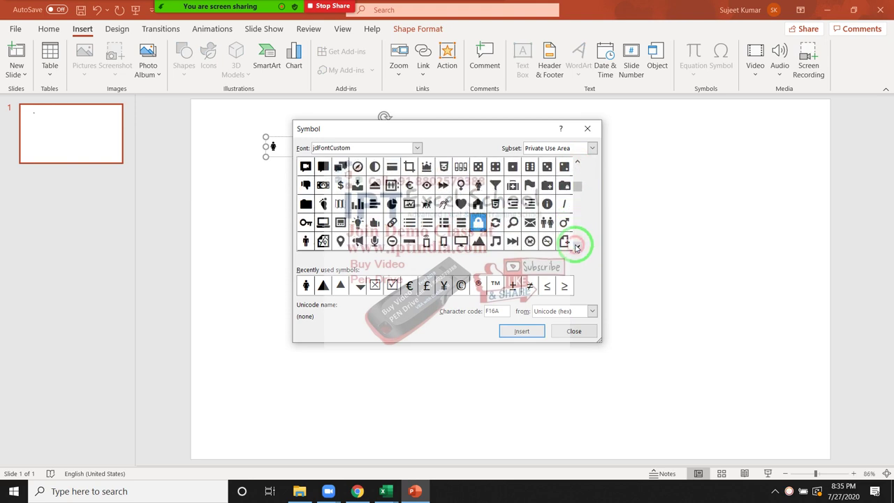
pyautogui.click(576, 246)
pyautogui.click(576, 246)
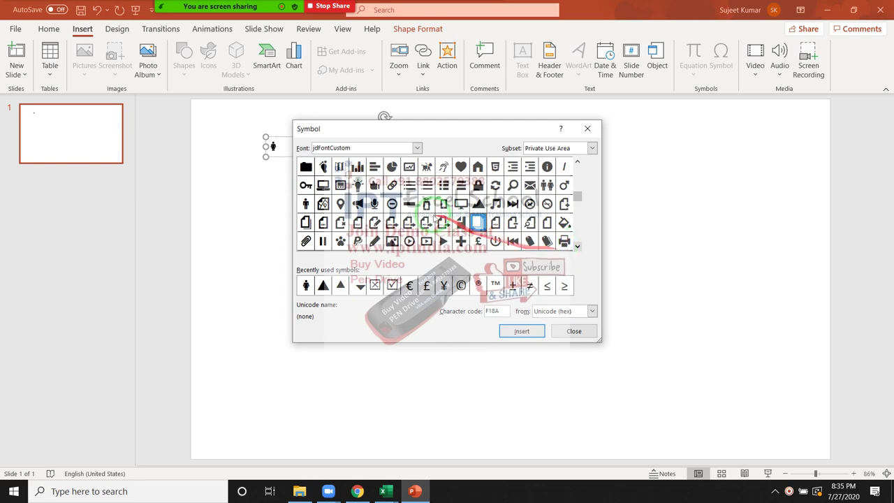
pyautogui.moveTo(349, 129); pyautogui.dragTo(492, 134)
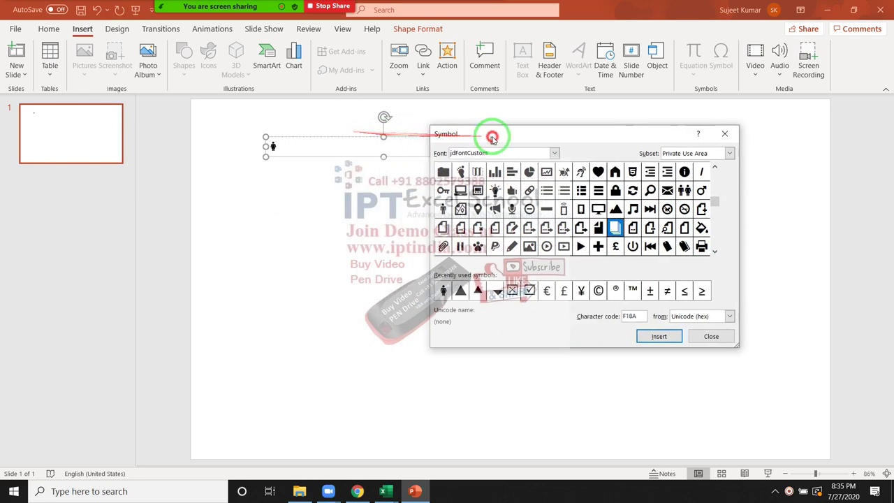
pyautogui.click(447, 209)
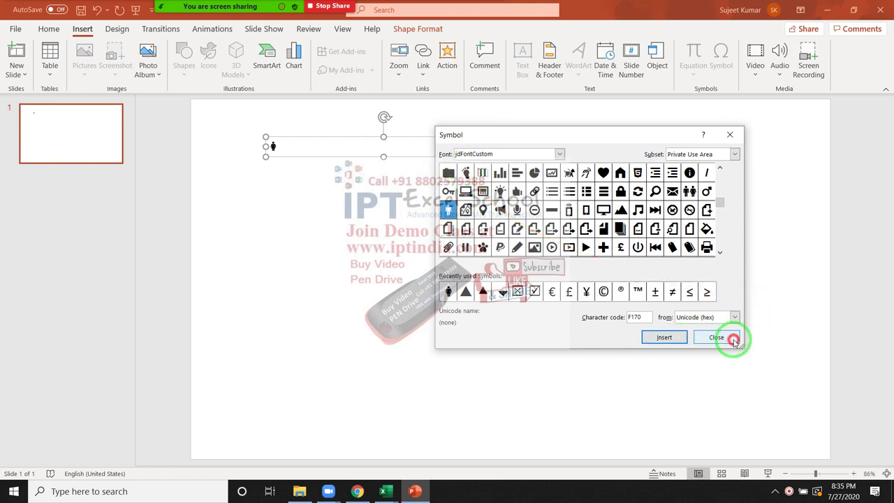
pyautogui.click(717, 338)
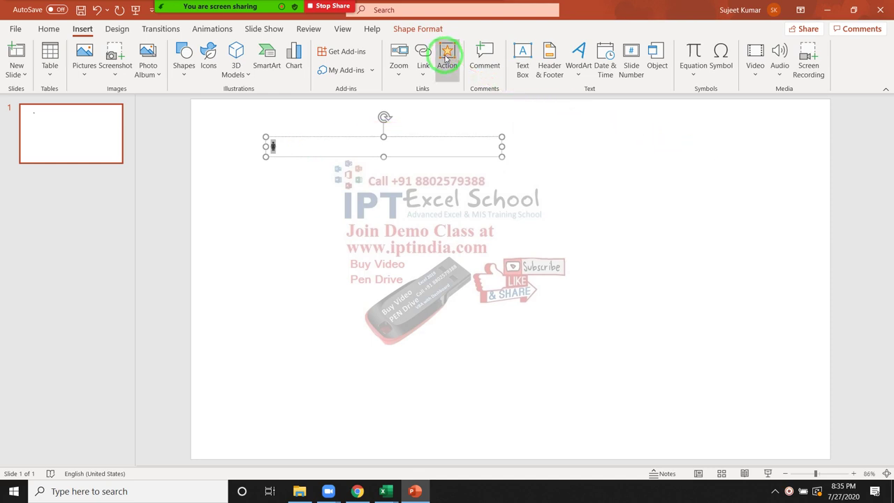
# - Enlarge the woman-figure symbol twice, then shrink it twice to a moderate size
pyautogui.hotkey('ctrl', 'shift', '.')
pyautogui.hotkey('ctrl', 'shift', '.')
pyautogui.hotkey('ctrl', 'shift', '.')
pyautogui.hotkey('ctrl', 'shift', '.')
pyautogui.hotkey('ctrl', 'shift', '.')
pyautogui.hotkey('ctrl', 'shift', '.')
pyautogui.hotkey('ctrl', 'shift', '.')
pyautogui.hotkey('ctrl', 'shift', '.')
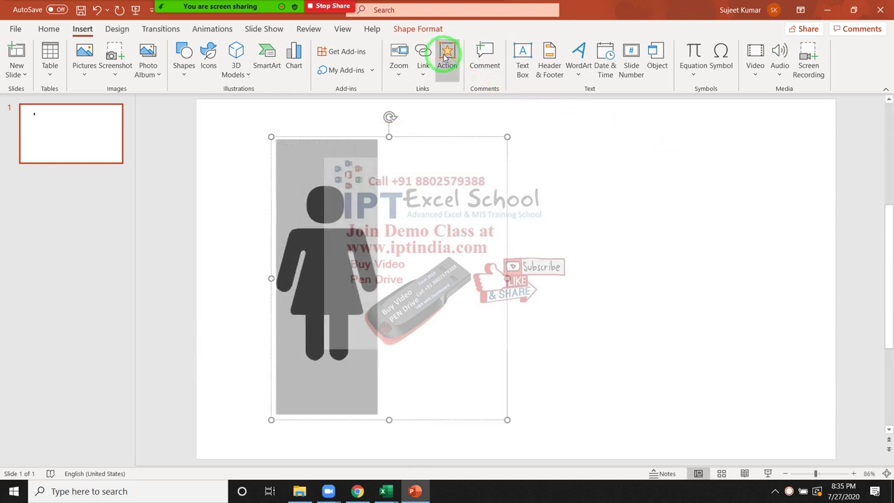
pyautogui.hotkey('ctrl', 'shift', '.')
pyautogui.hotkey('ctrl', 'shift', '.')
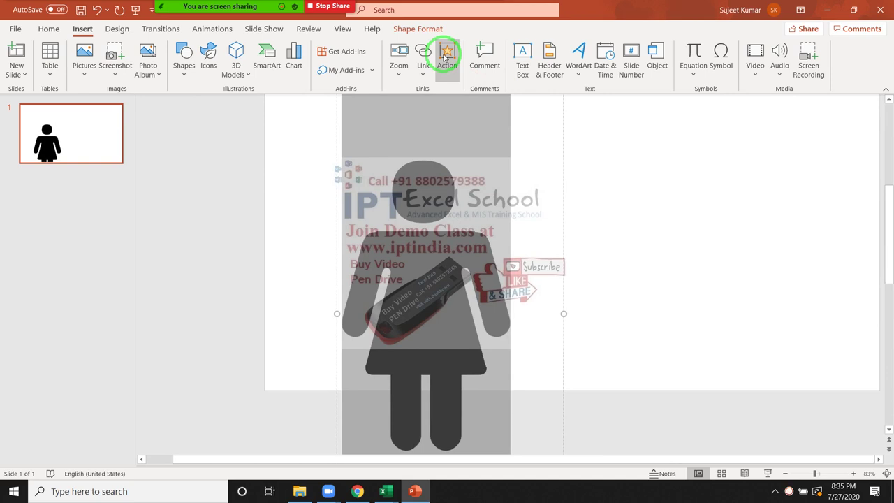
pyautogui.hotkey('ctrl', 'shift', ',')
pyautogui.hotkey('ctrl', 'shift', ',')
pyautogui.hotkey('ctrl', 'shift', ',')
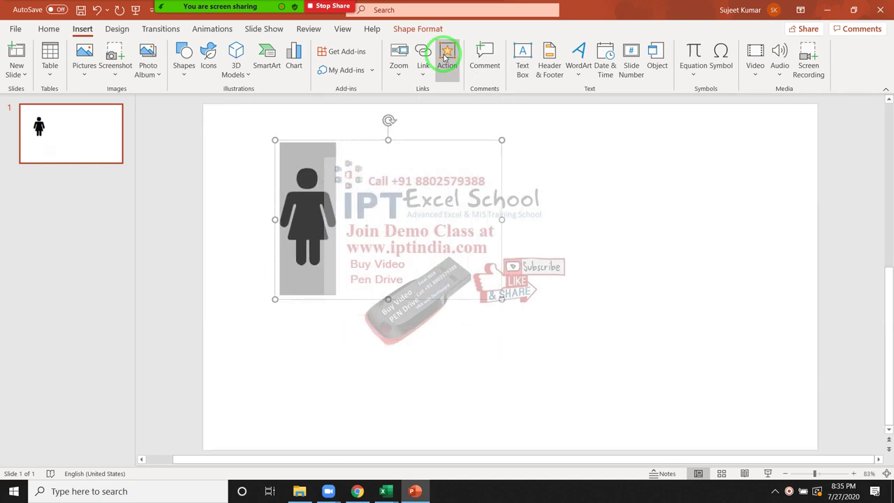
pyautogui.hotkey('ctrl', 'shift', ',')
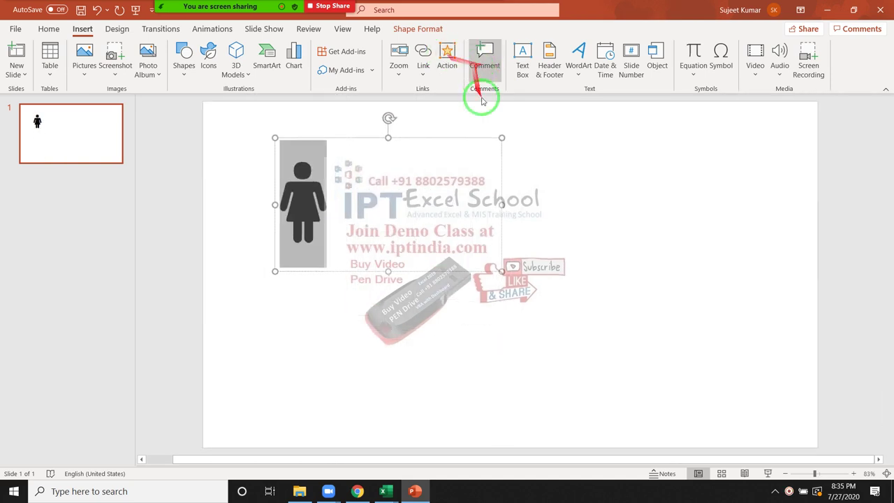
pyautogui.click(423, 290)
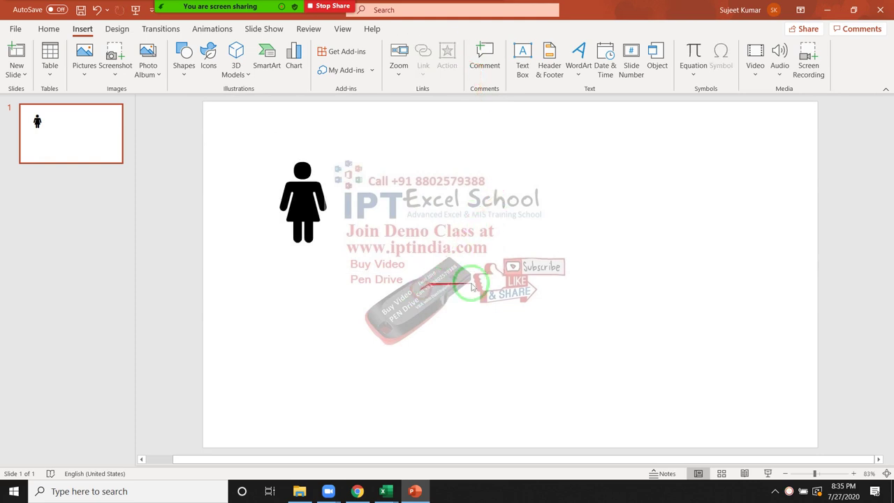
pyautogui.click(117, 28)
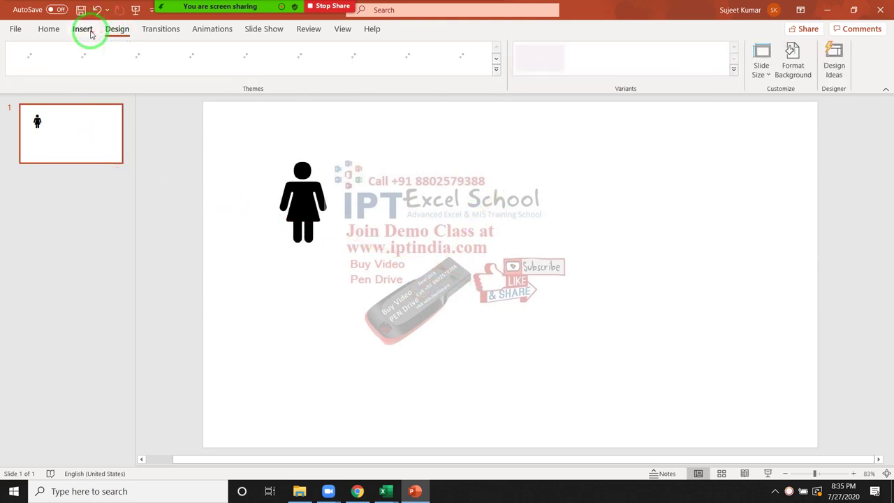
pyautogui.click(82, 29)
# - Draw a tall rectangle right of the woman figure and move the figure toward the slide centre
pyautogui.click(183, 70)
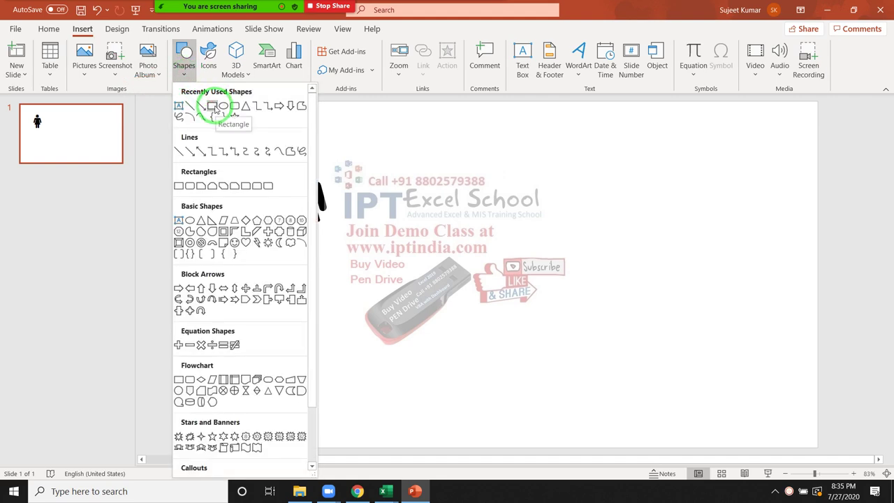
pyautogui.click(217, 107)
pyautogui.moveTo(448, 144)
pyautogui.mouseDown()
pyautogui.moveTo(482, 238)
pyautogui.moveTo(559, 299)
pyautogui.mouseUp()
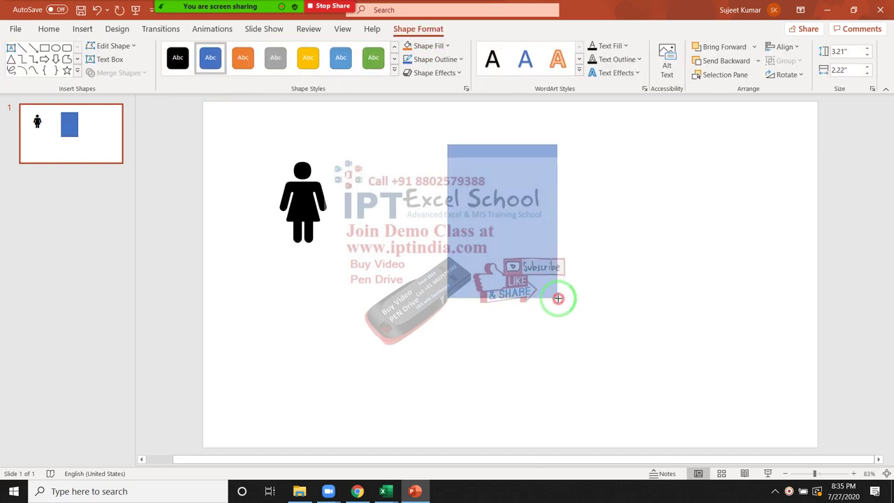
pyautogui.click(330, 208)
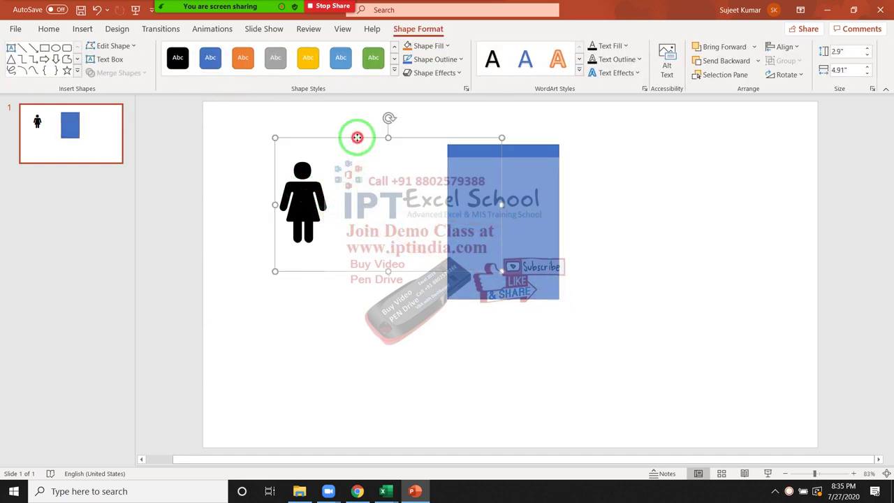
pyautogui.moveTo(362, 152)
pyautogui.mouseDown()
pyautogui.moveTo(422, 176)
pyautogui.moveTo(394, 171)
pyautogui.mouseUp()
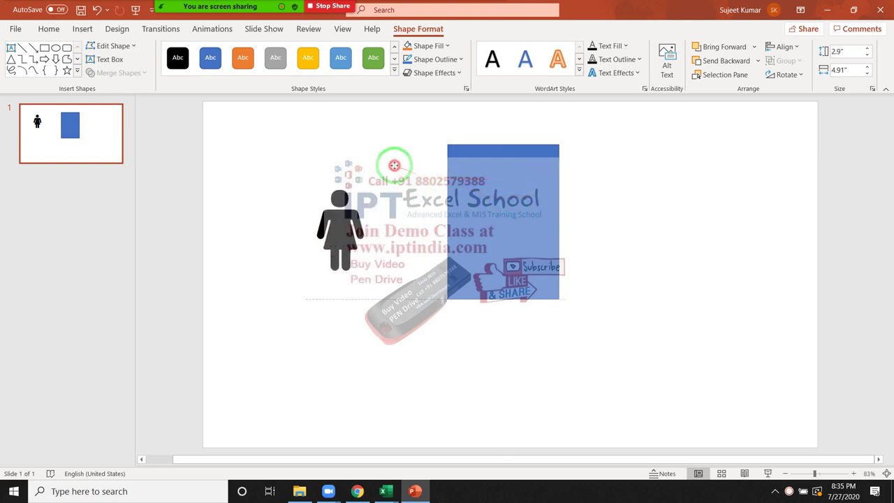
pyautogui.keyDown('shift'); pyautogui.click(505, 157); pyautogui.keyUp('shift')
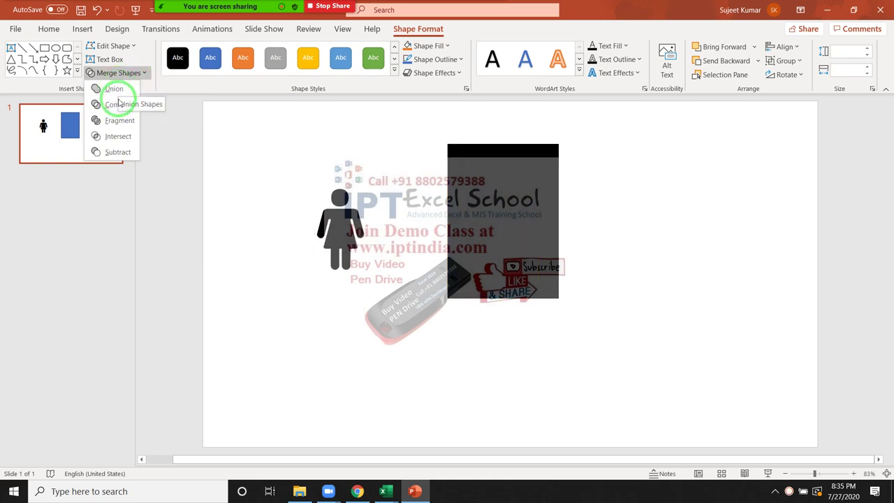
pyautogui.click(136, 121)
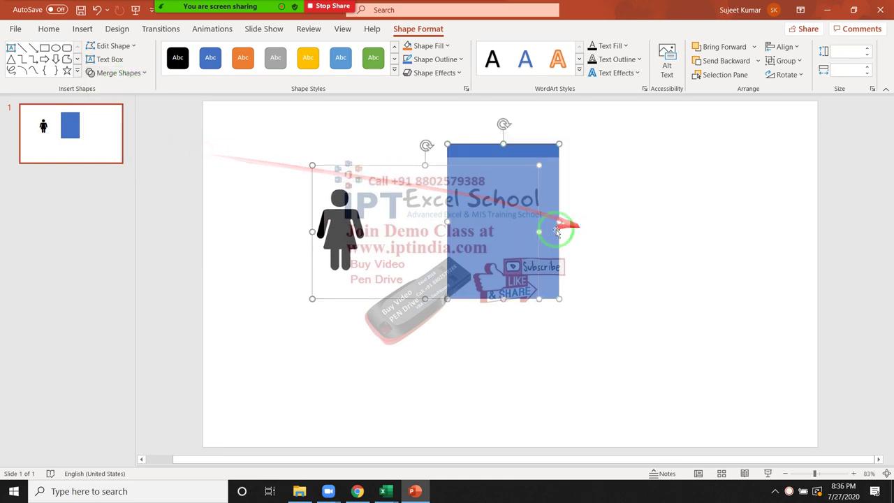
pyautogui.click(467, 233)
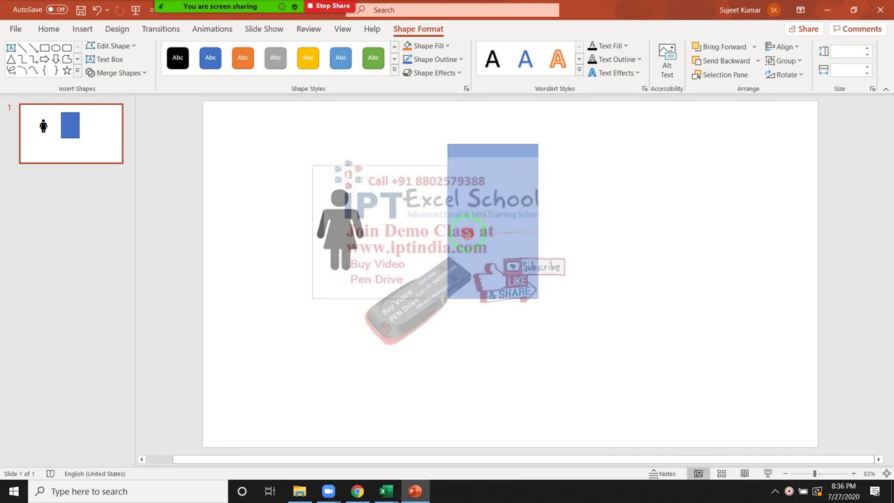
pyautogui.moveTo(443, 340); pyautogui.dragTo(361, 245)
# - Narrow the figure's box, place it over the rectangle, nudge it up, and select both shapes
pyautogui.click(514, 236)
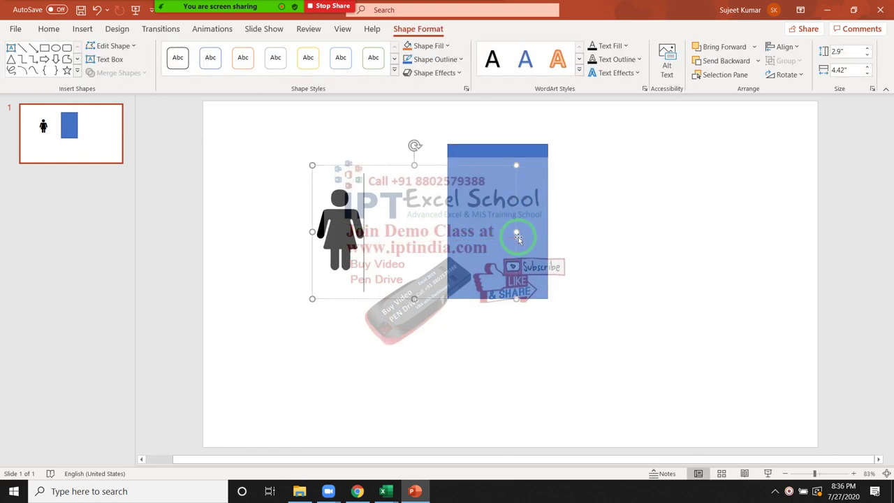
pyautogui.click(434, 233)
pyautogui.moveTo(433, 233); pyautogui.dragTo(382, 233)
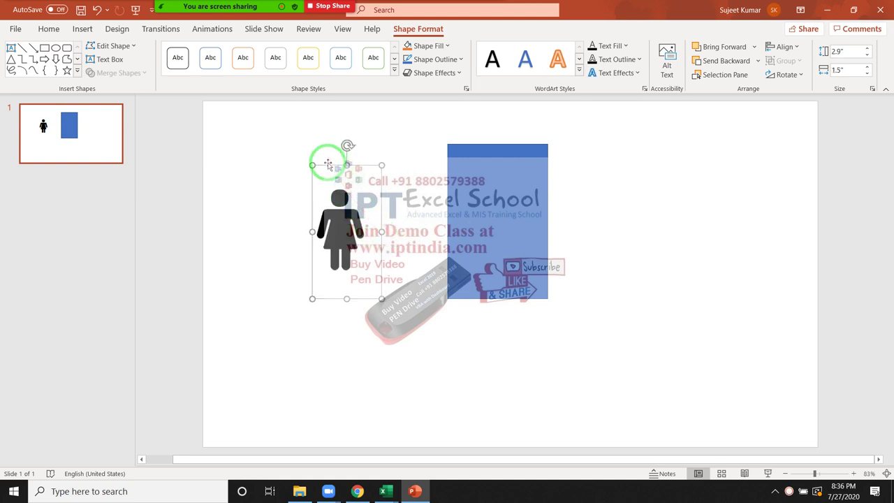
pyautogui.moveTo(328, 164); pyautogui.dragTo(498, 179)
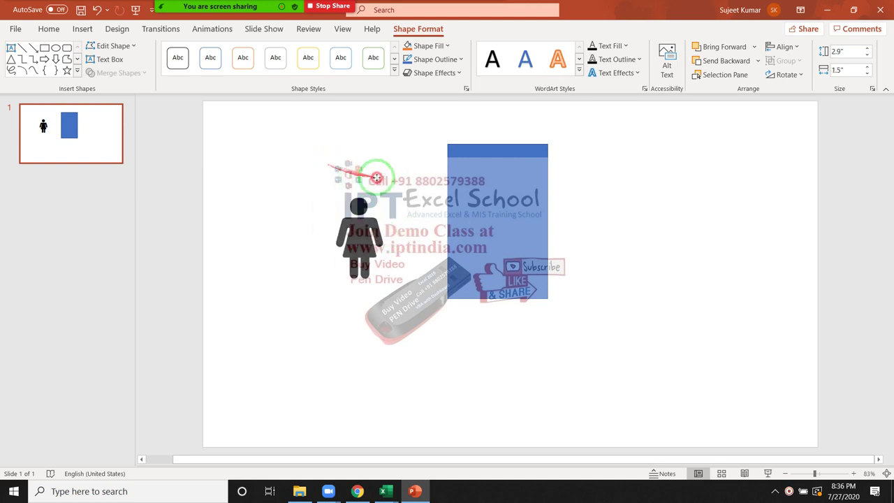
pyautogui.click(484, 172)
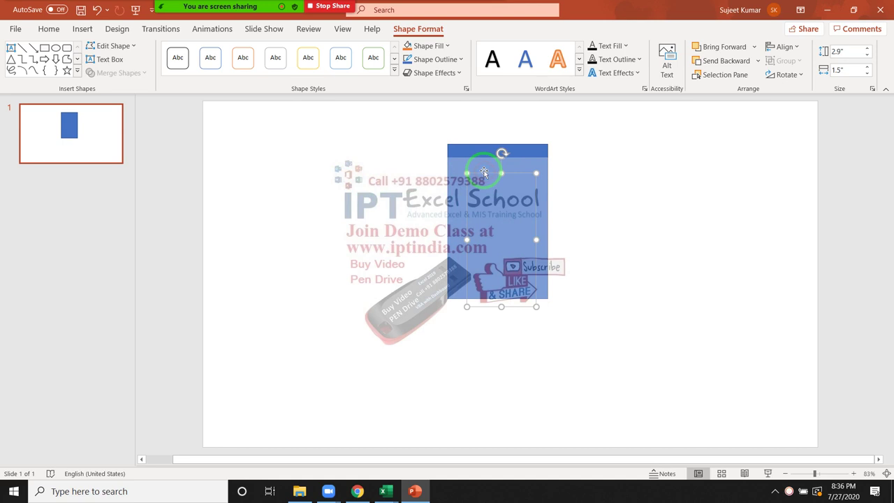
pyautogui.press('Up')
pyautogui.press('Up')
pyautogui.press('Up')
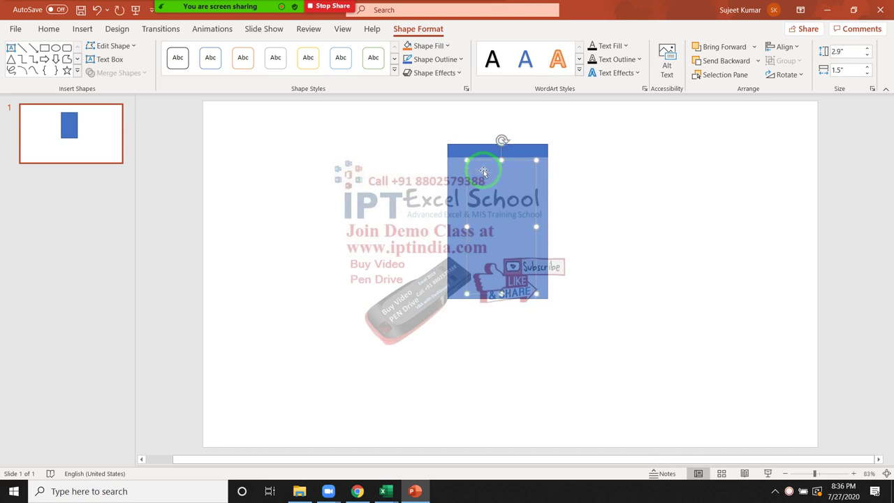
pyautogui.keyDown('shift'); pyautogui.click(458, 169); pyautogui.keyUp('shift')
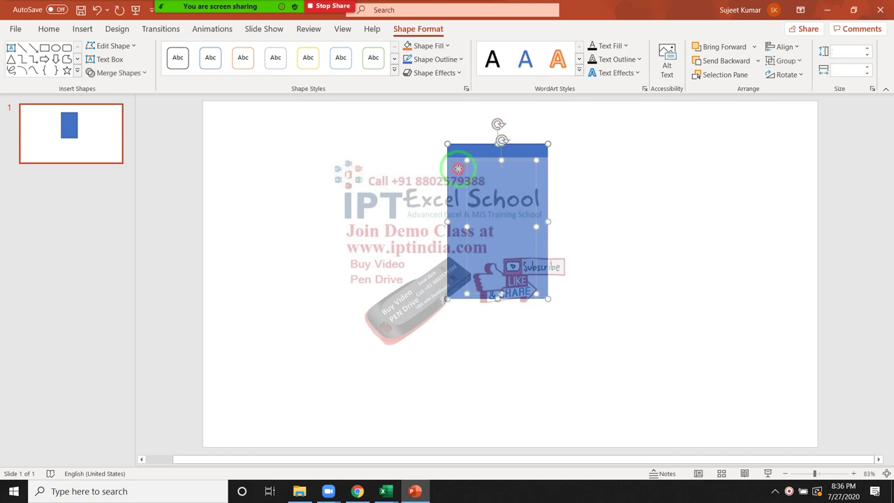
pyautogui.click(139, 73)
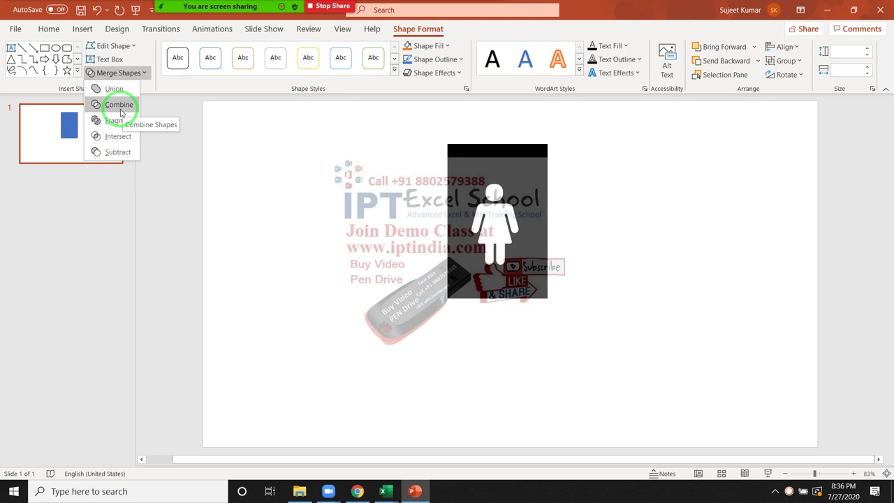
# - Combine the figure and rectangle into one cut-out shape and enlarge it to 4.11" by 2.68"
pyautogui.click(121, 112)
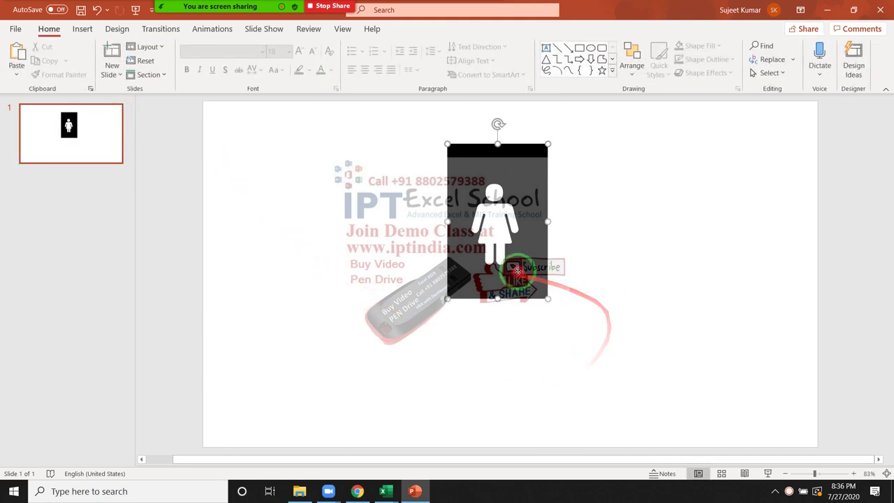
pyautogui.moveTo(497, 299)
pyautogui.mouseDown()
pyautogui.moveTo(501, 378)
pyautogui.moveTo(505, 316)
pyautogui.mouseUp()
pyautogui.moveTo(548, 230); pyautogui.dragTo(570, 233)
pyautogui.moveTo(510, 316); pyautogui.dragTo(512, 333)
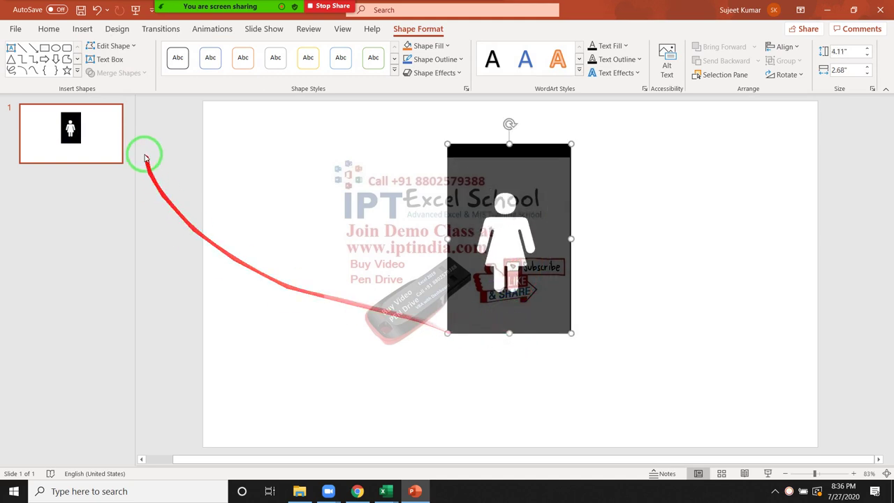
# - Give the combined figure-cutout shape a light-blue outline and a white fill
pyautogui.click(438, 51)
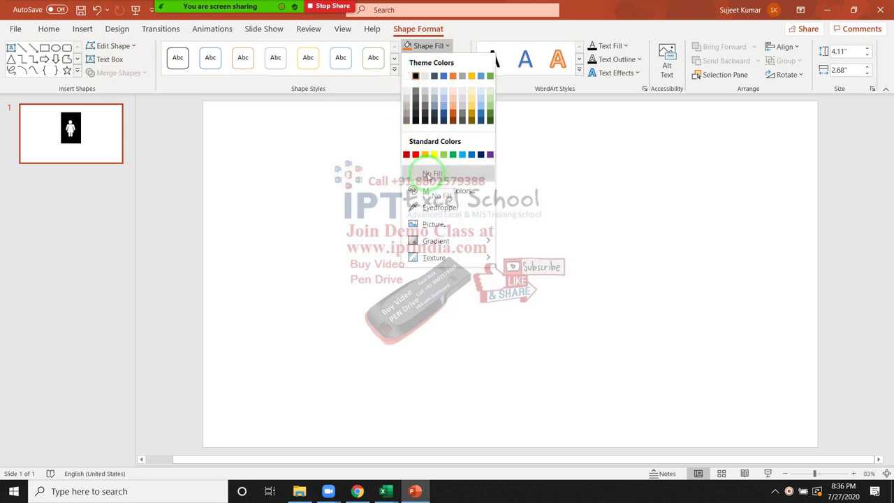
pyautogui.click(568, 213)
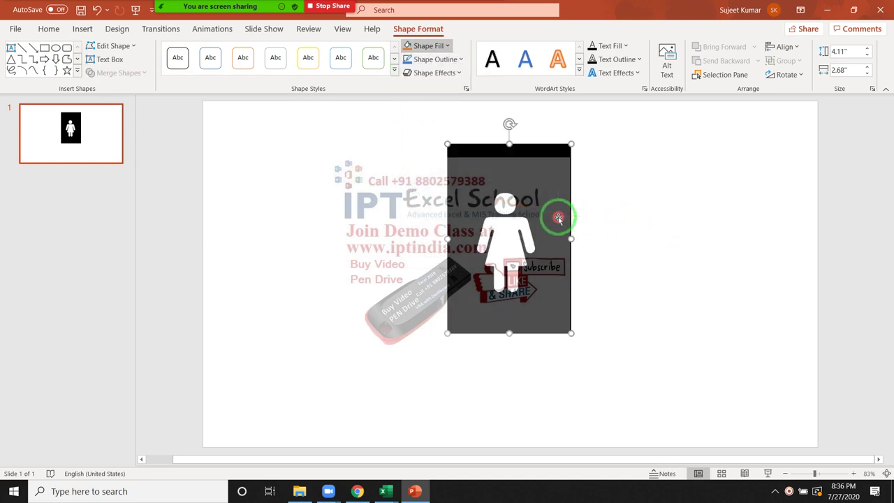
pyautogui.click(450, 63)
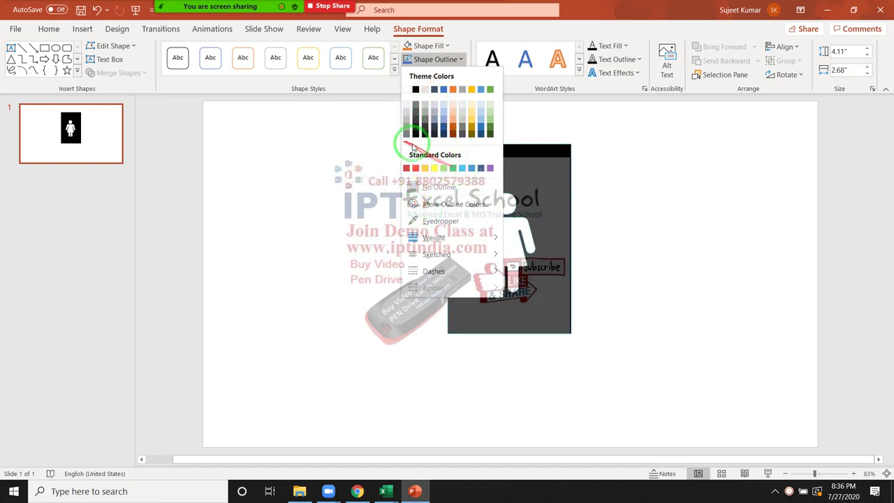
pyautogui.click(462, 169)
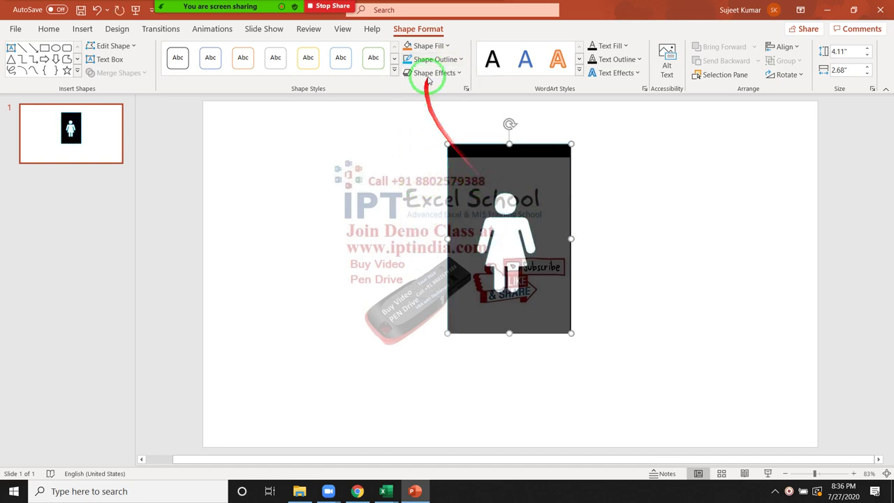
pyautogui.click(429, 45)
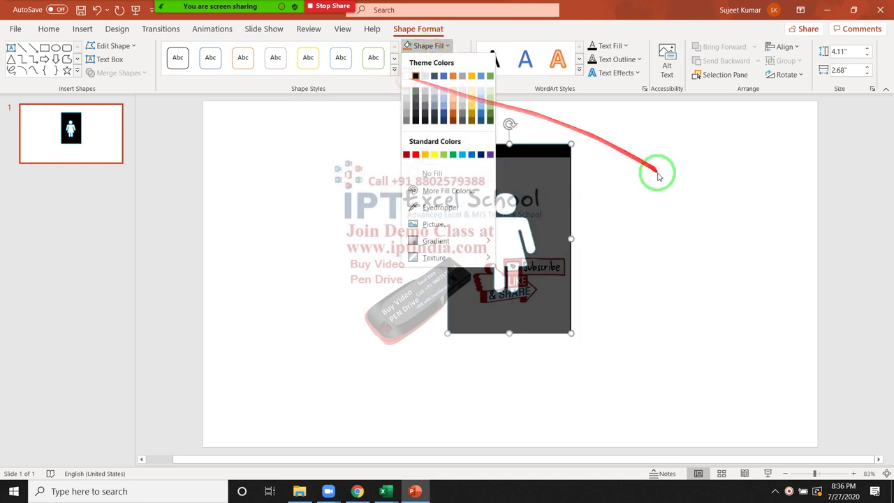
pyautogui.click(406, 76)
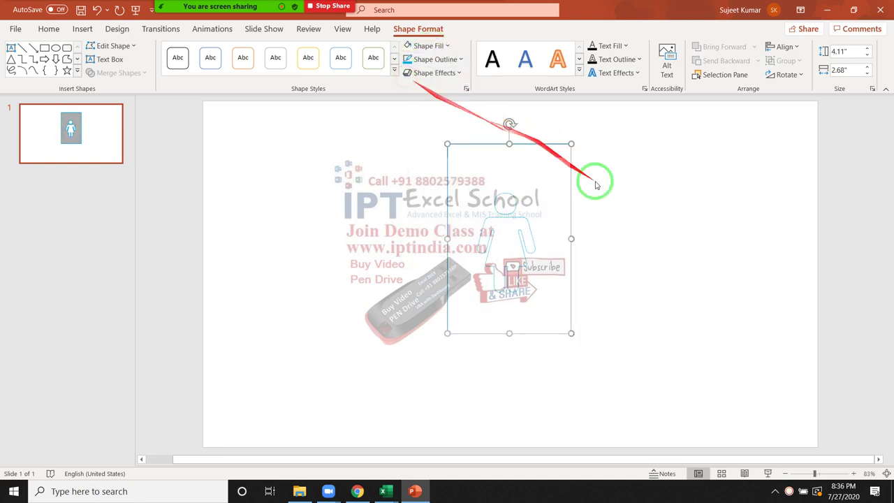
# - Reselect the shape, dismiss the meeting time-limit notice, and switch back to the Excel workbook
pyautogui.click(638, 219)
pyautogui.click(568, 276)
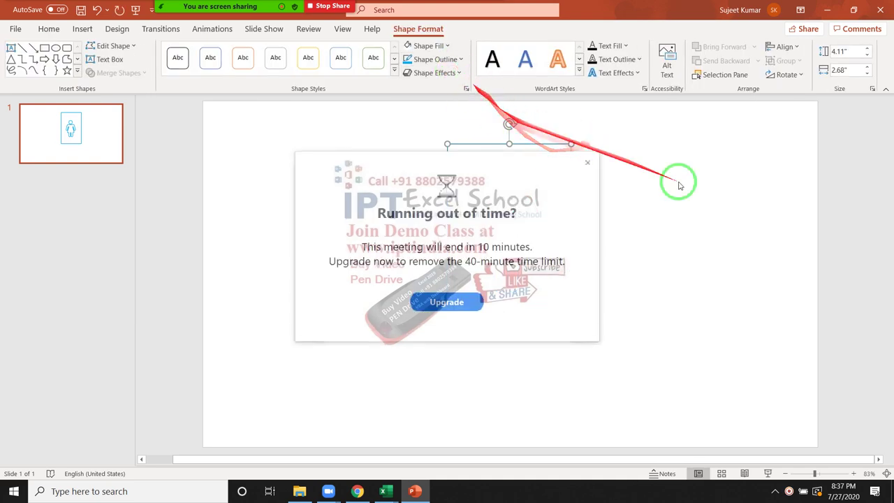
pyautogui.click(591, 158)
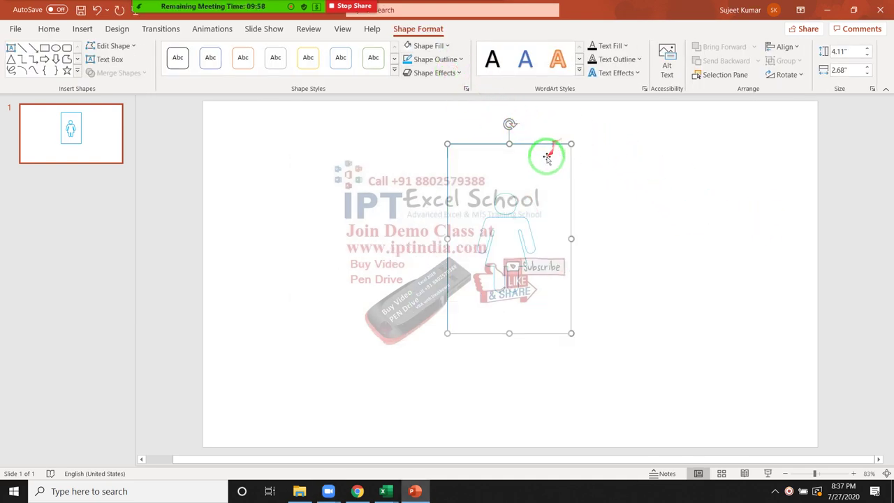
pyautogui.click(451, 59)
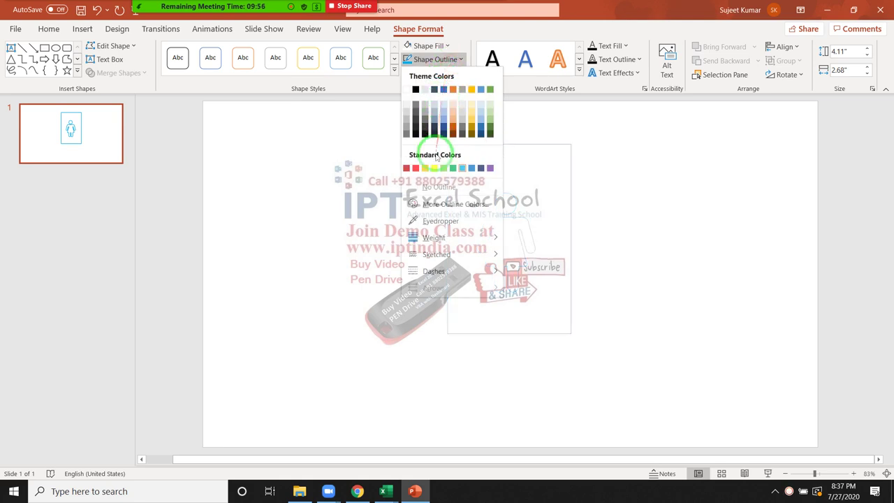
pyautogui.click(521, 187)
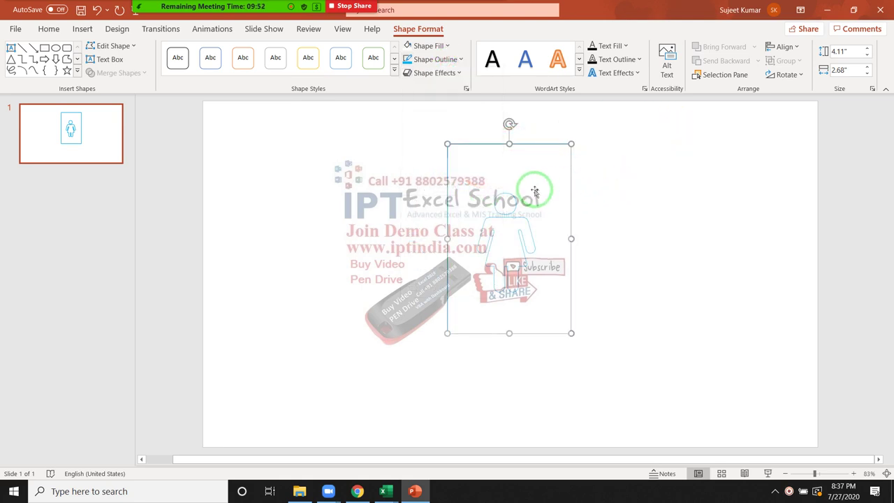
pyautogui.hotkey('alt', 'Tab')
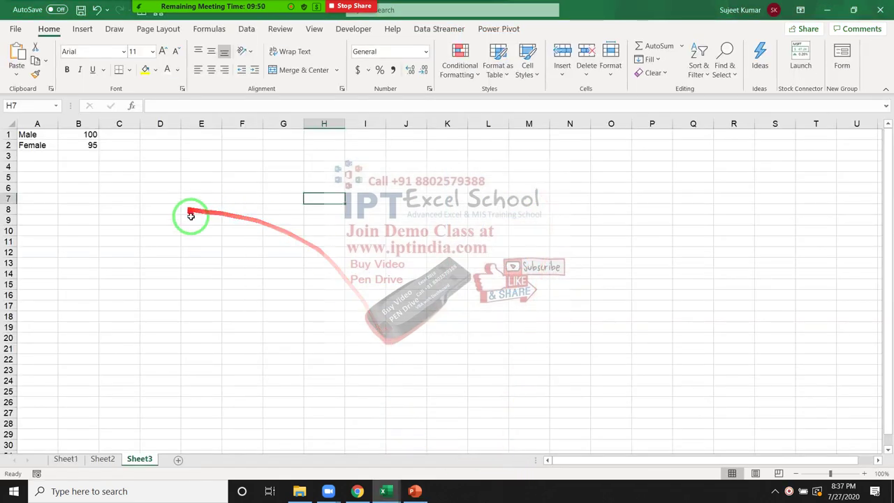
# - Paste the figure shape onto Sheet3 at J6, move it over columns P–S, and select A1:B2
pyautogui.click(419, 189)
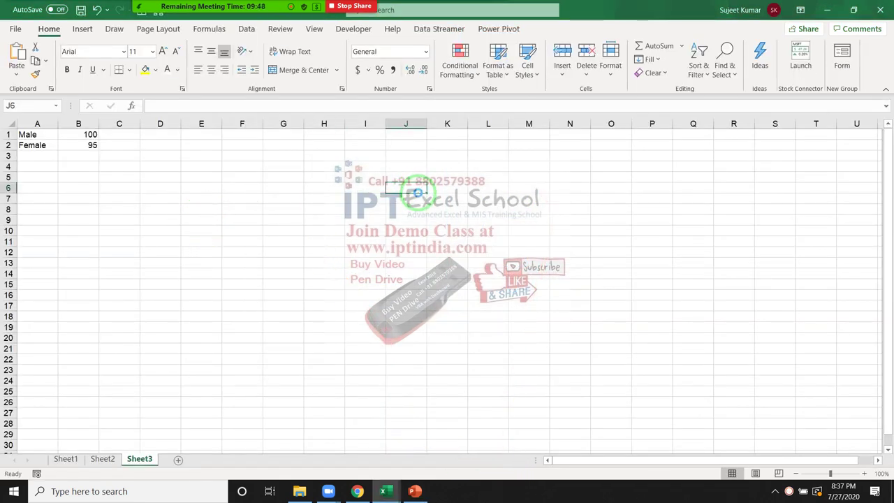
pyautogui.hotkey('ctrl', 'v')
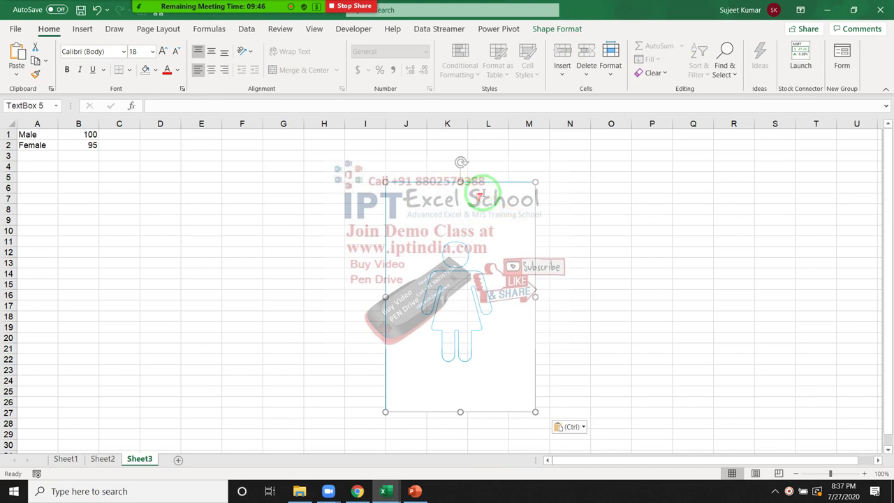
pyautogui.click(583, 198)
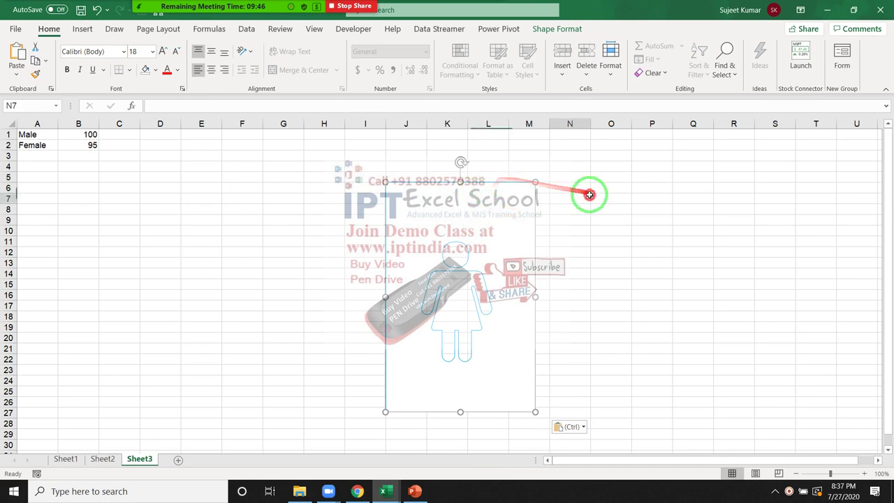
pyautogui.click(512, 197)
pyautogui.moveTo(489, 183); pyautogui.dragTo(743, 170)
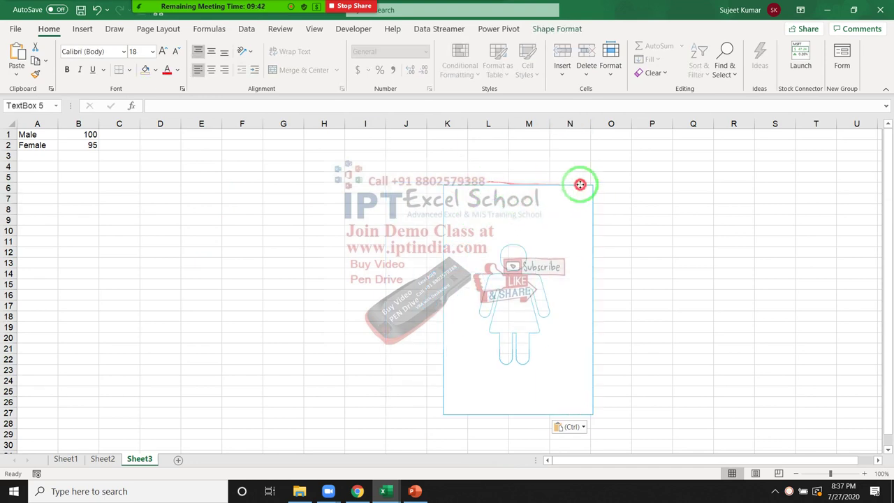
pyautogui.click(288, 230)
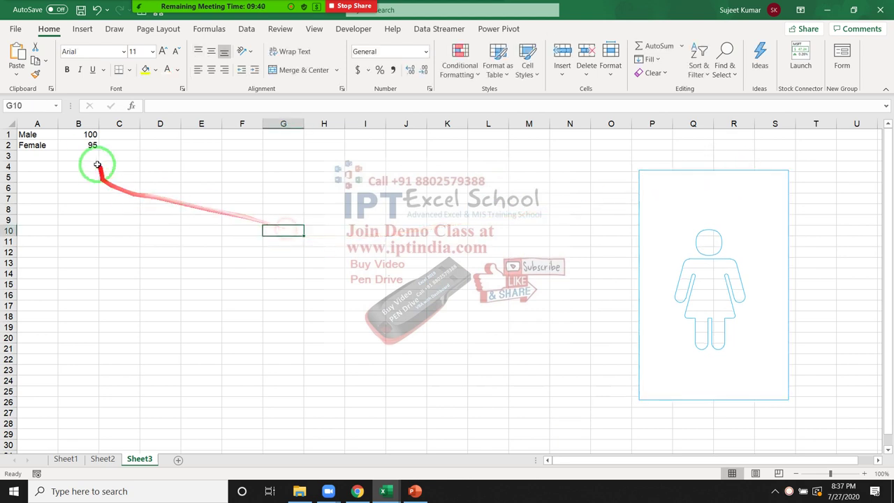
pyautogui.moveTo(30, 136); pyautogui.dragTo(70, 147)
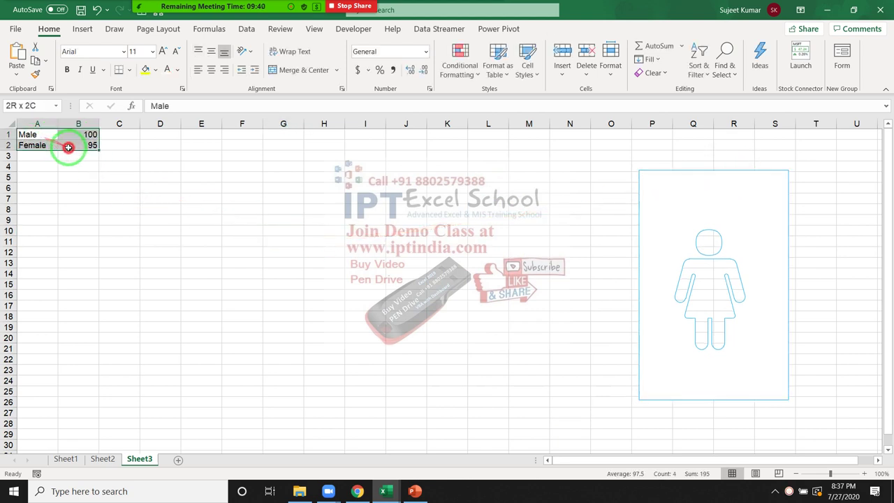
# - Enter 100 in helper cells C1 and C2
pyautogui.click(82, 28)
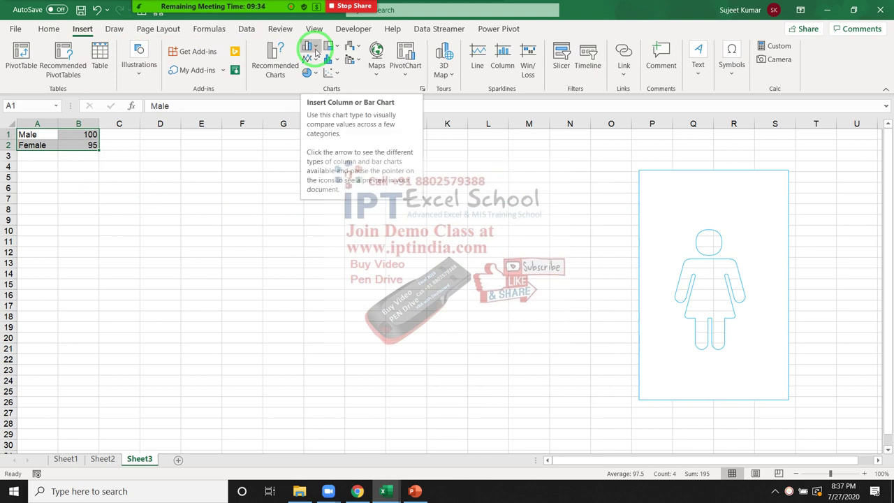
pyautogui.click(73, 179)
pyautogui.click(115, 134)
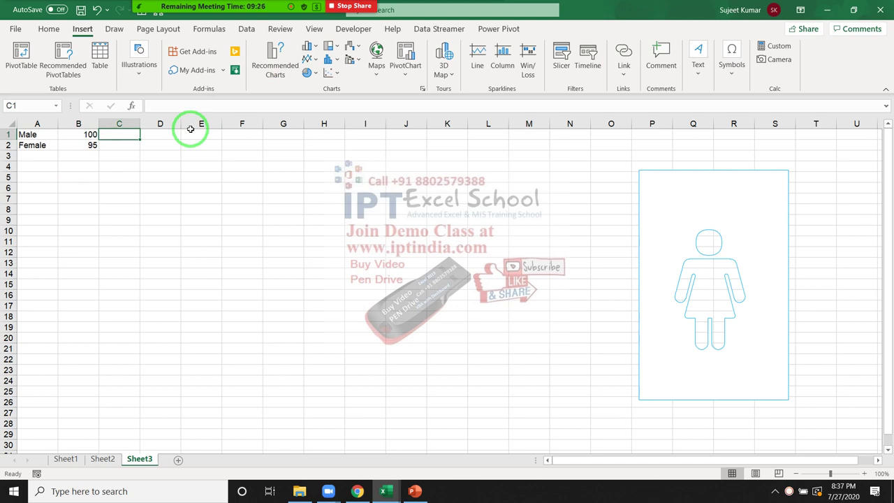
pyautogui.write('100')
pyautogui.press('Return')
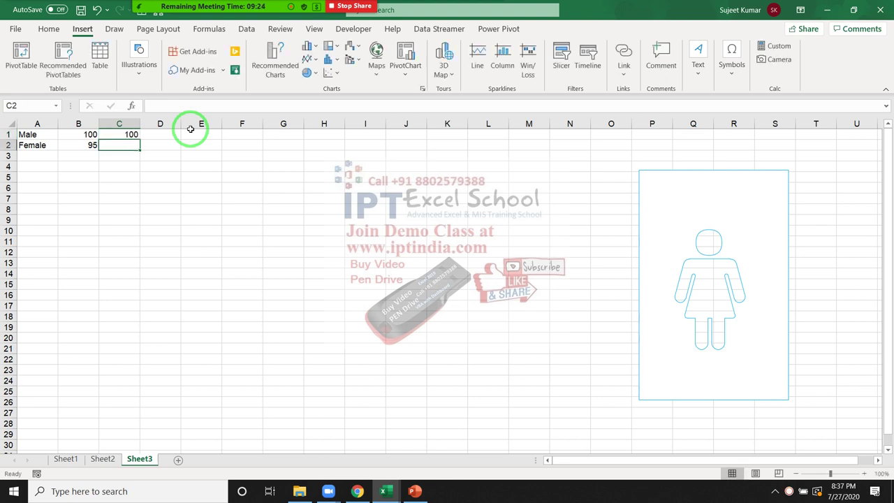
pyautogui.write('100')
pyautogui.press('Return')
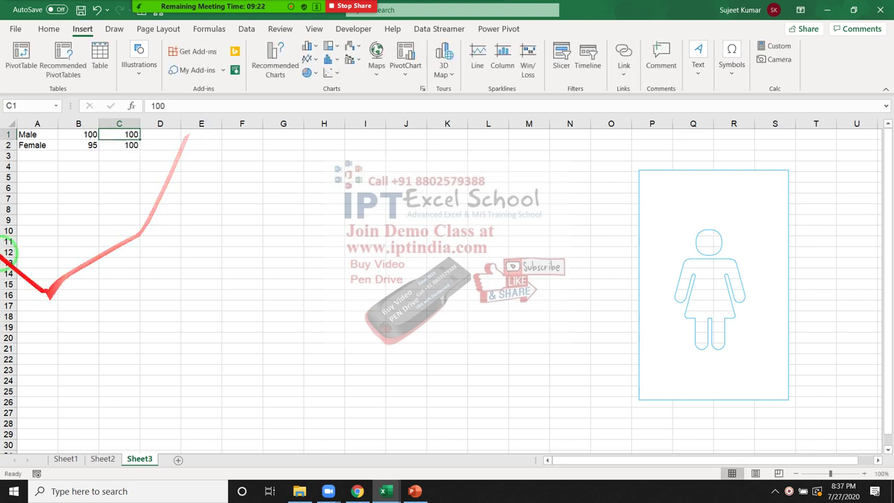
# - Insert a clustered column chart from A1:C2
pyautogui.moveTo(28, 134); pyautogui.dragTo(122, 145)
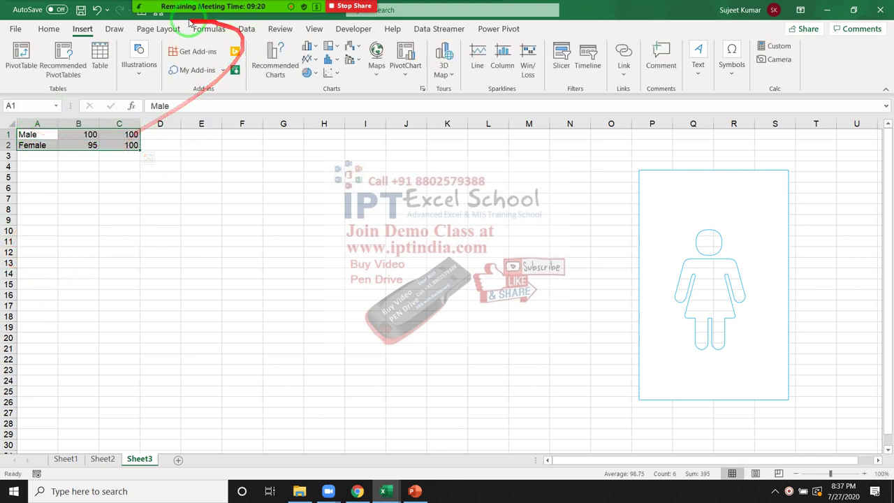
pyautogui.click(310, 46)
pyautogui.click(312, 84)
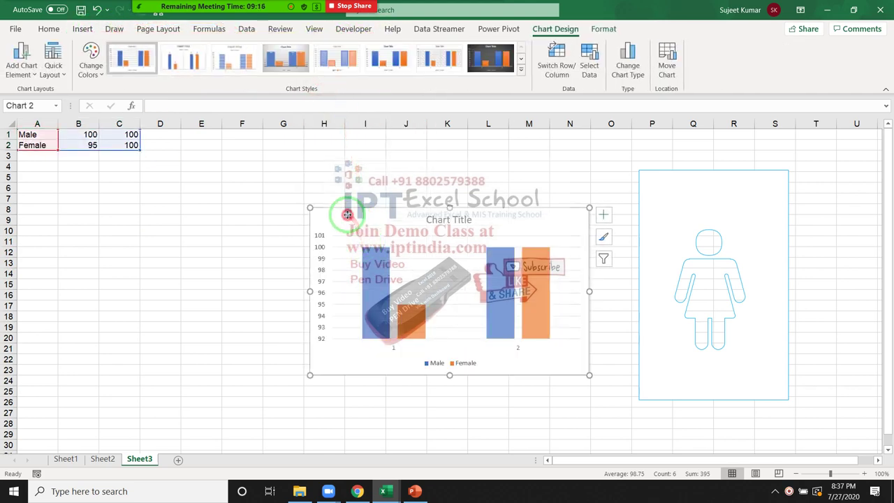
# - Move and enlarge the trial chart near the data, then delete and restore the Male series
pyautogui.moveTo(350, 216); pyautogui.dragTo(246, 189)
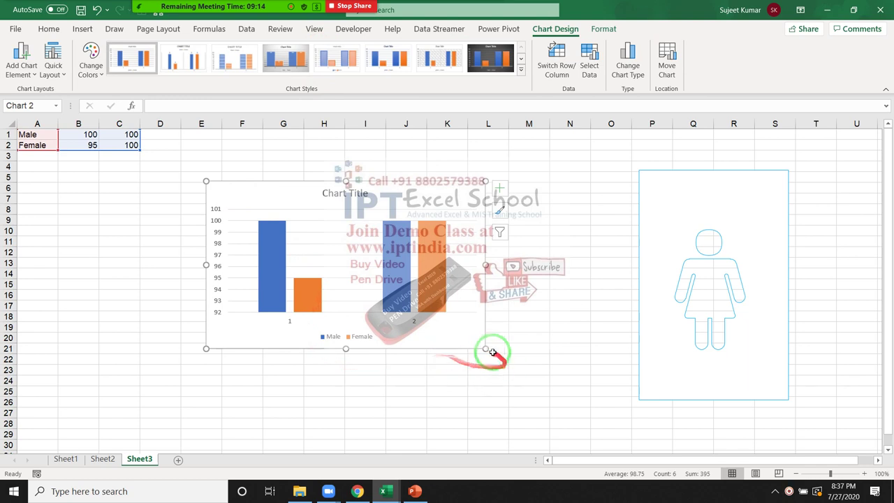
pyautogui.moveTo(485, 349); pyautogui.dragTo(524, 383)
pyautogui.click(432, 303)
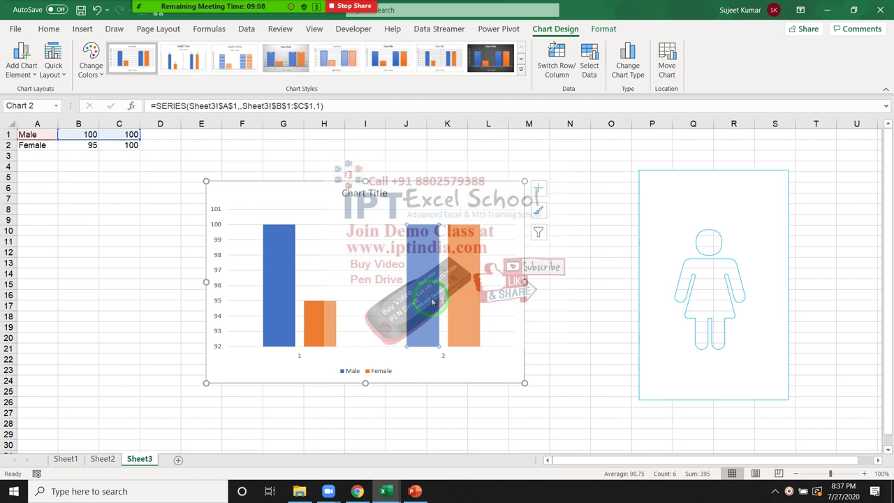
pyautogui.press('Delete')
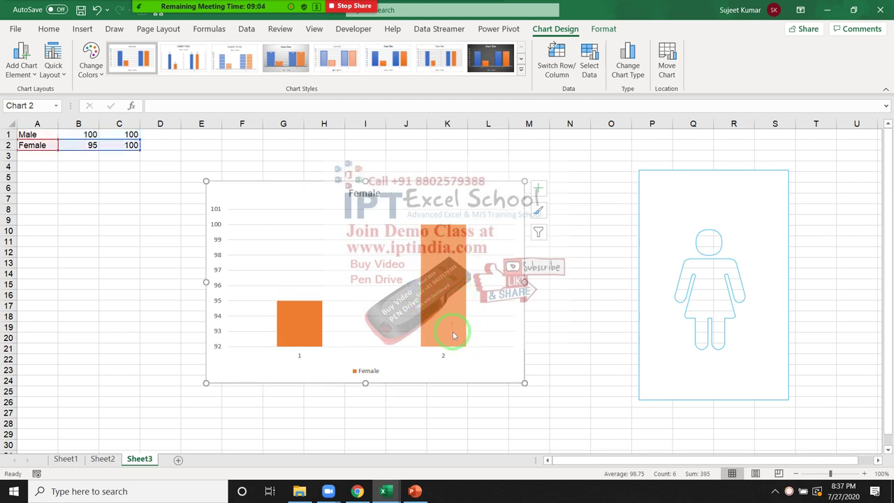
pyautogui.hotkey('ctrl', 'z')
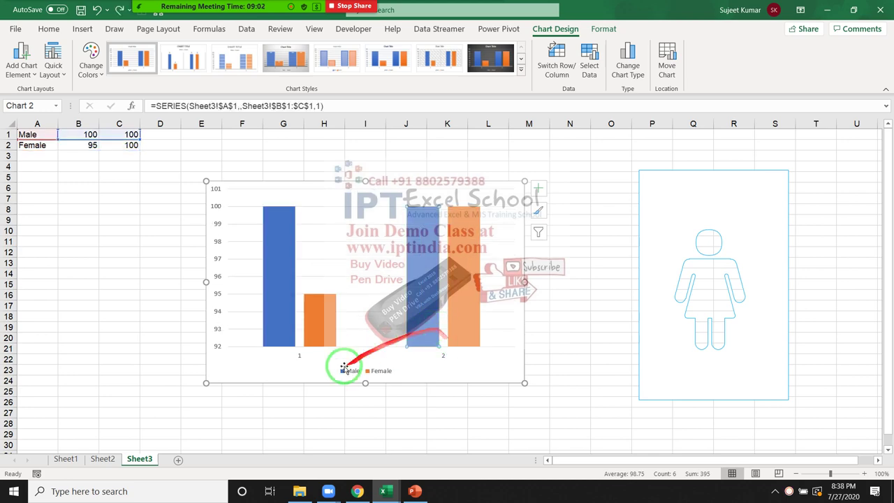
# - Delete the whole trial column chart from Sheet3, keeping the data and silhouette box
pyautogui.click(436, 412)
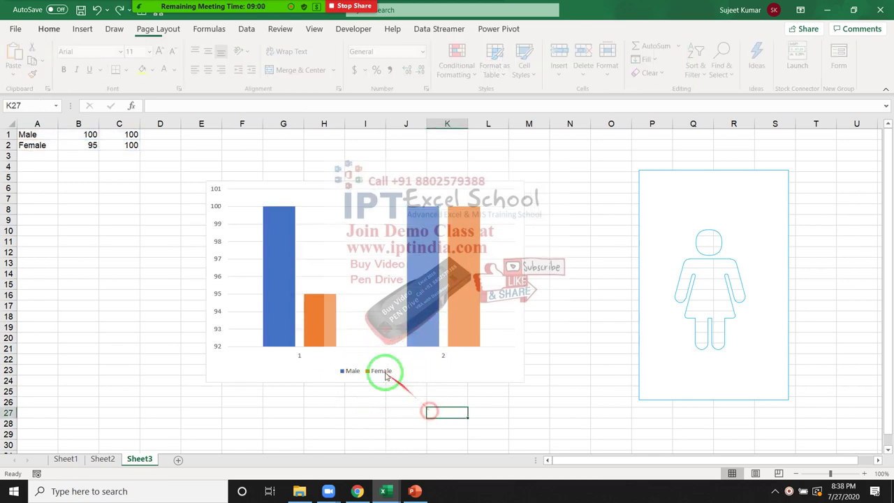
pyautogui.click(323, 344)
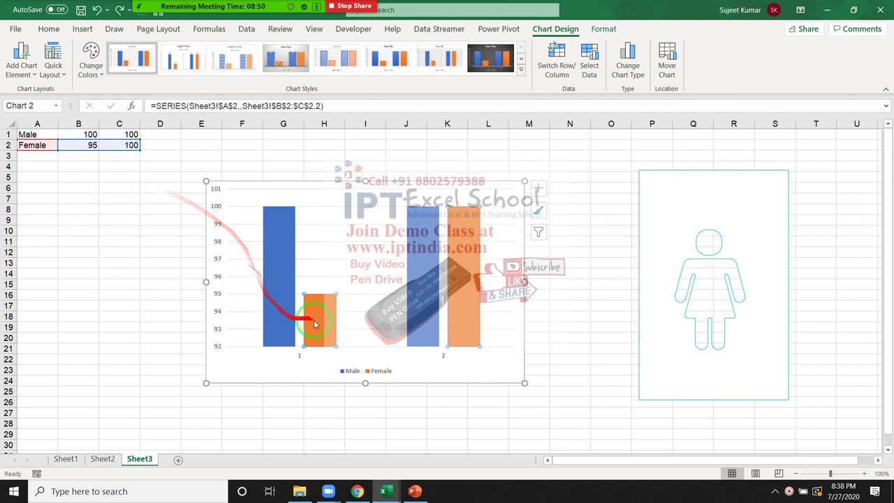
pyautogui.click(273, 327)
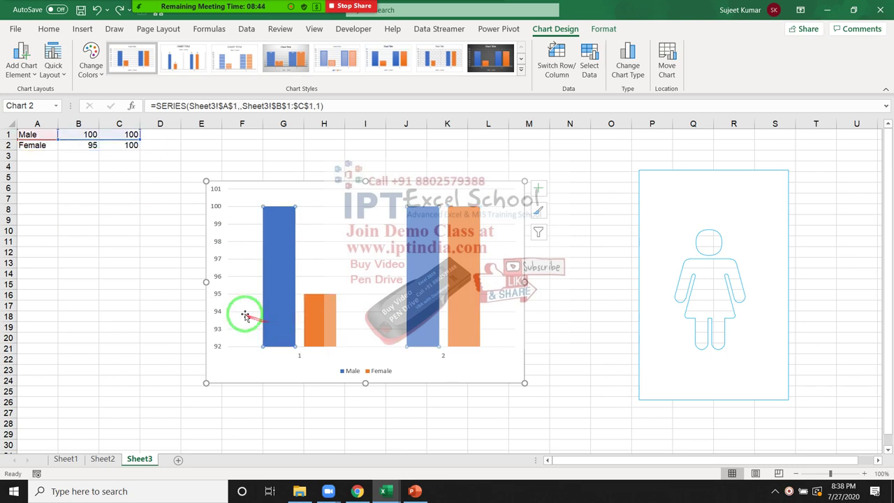
pyautogui.click(82, 166)
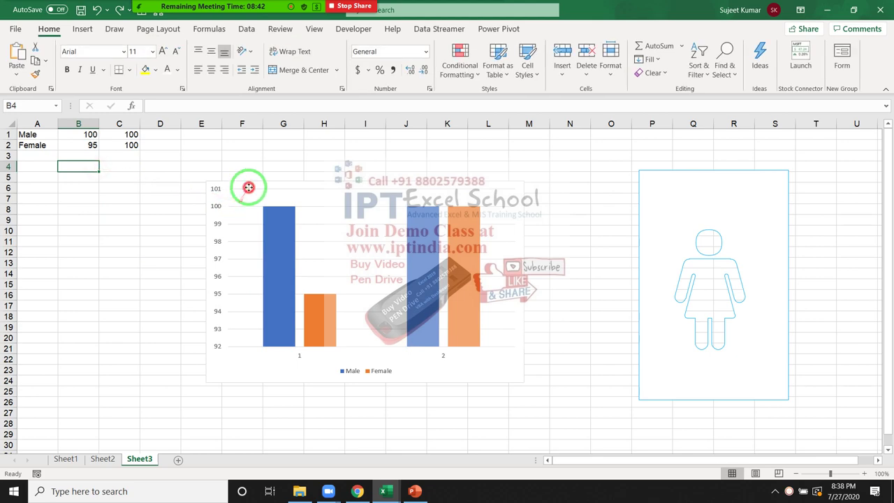
pyautogui.click(248, 187)
pyautogui.press('Delete')
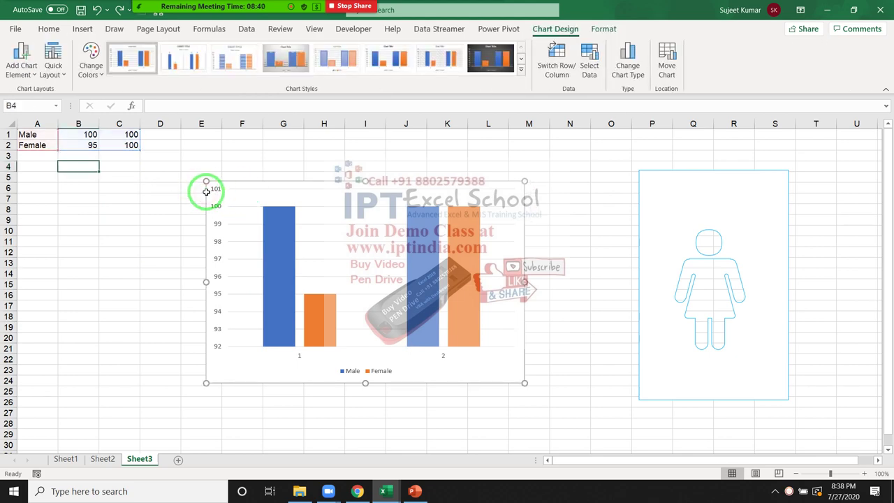
pyautogui.click(204, 136)
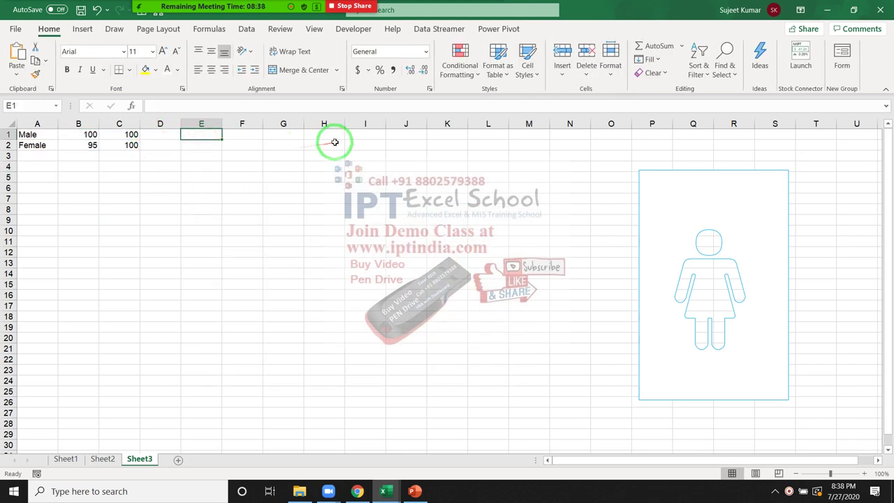
# - Enter the headers Male in E1 and Female in F1
pyautogui.write('Male')
pyautogui.press('Tab')
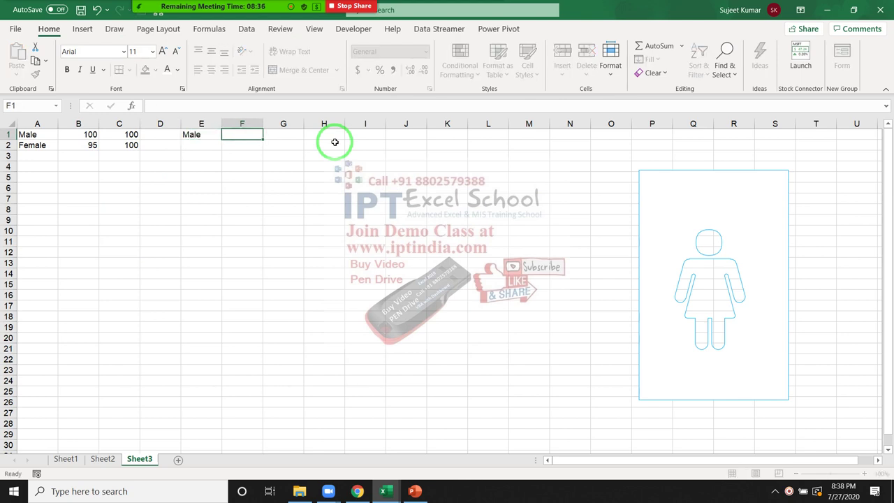
pyautogui.write('Fema')
pyautogui.write('le')
pyautogui.press('Return')
# - Fill row 2 with 95 and 100, row 3 with 100 and 100, and select E1:F3
pyautogui.write('1')
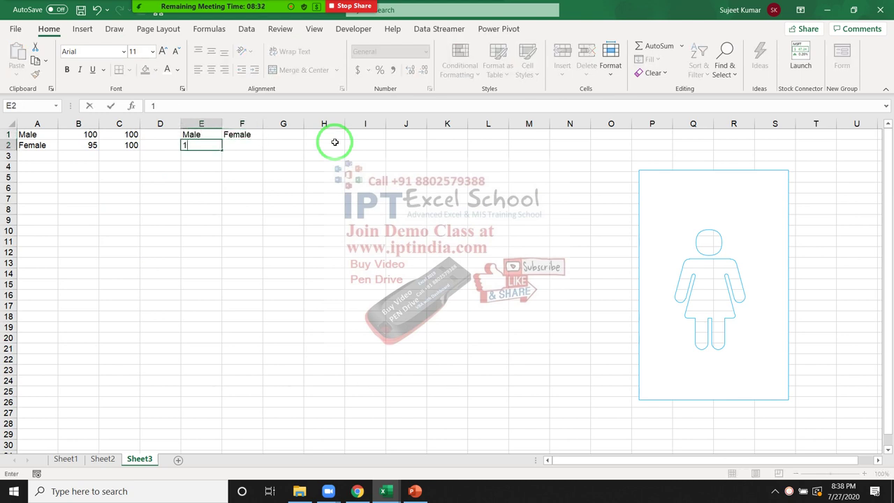
pyautogui.press('Escape')
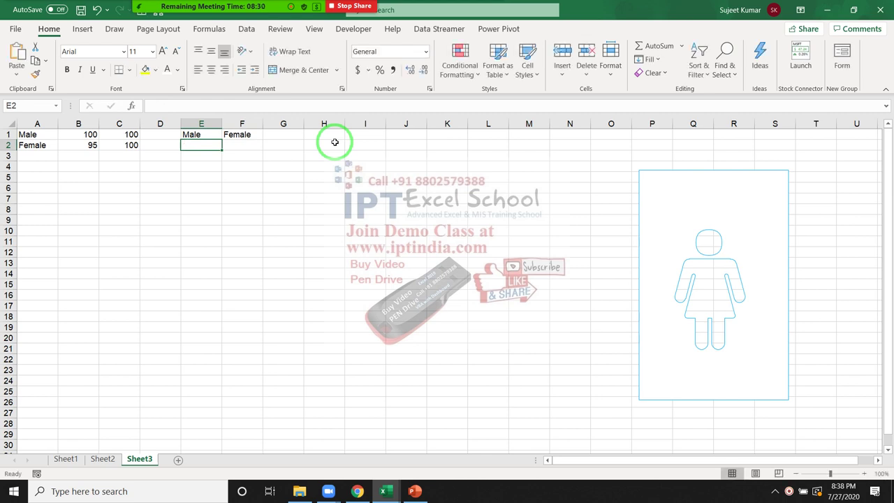
pyautogui.write('95')
pyautogui.press('Tab')
pyautogui.write('1')
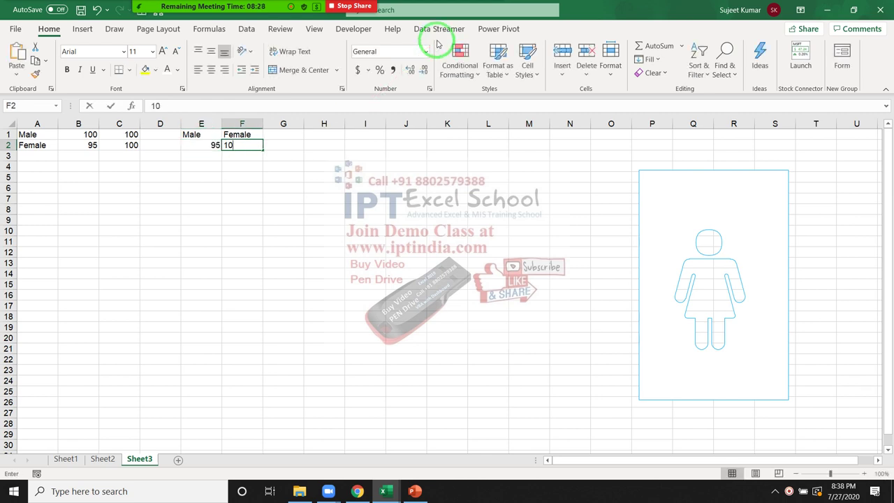
pyautogui.write('0')
pyautogui.press('Return')
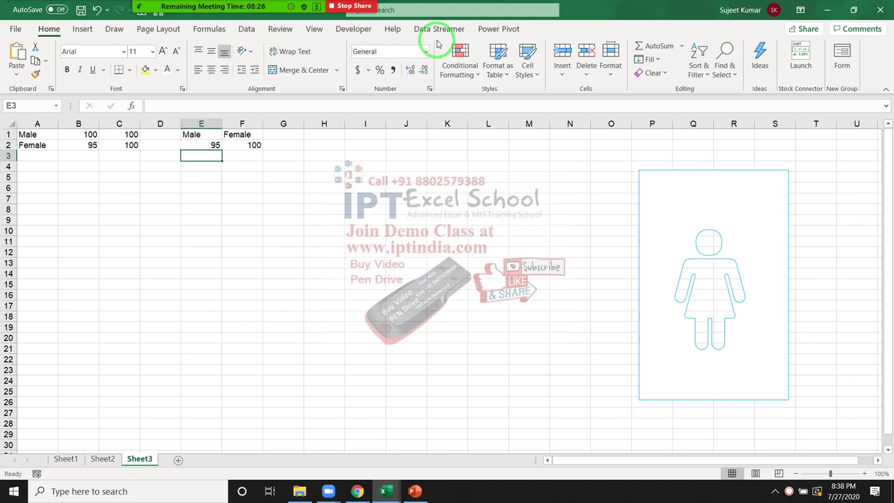
pyautogui.write('1')
pyautogui.press('Tab')
pyautogui.write('1')
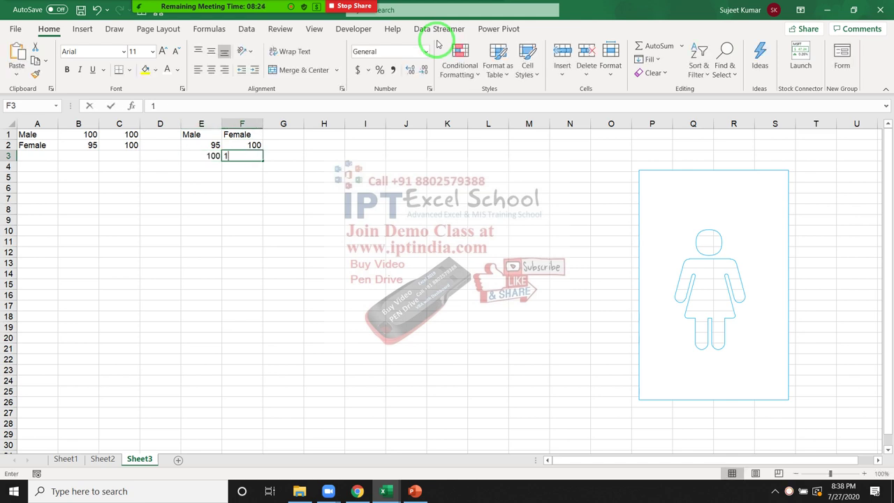
pyautogui.write('00')
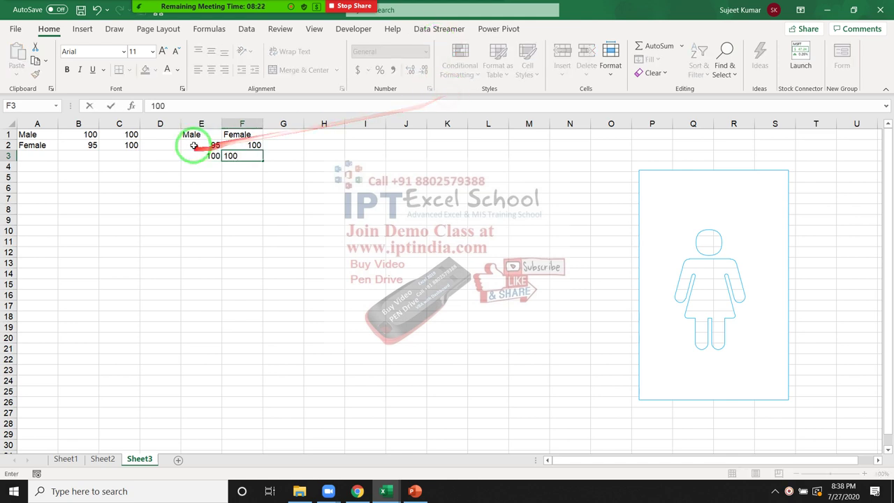
pyautogui.click(201, 188)
pyautogui.moveTo(197, 135); pyautogui.dragTo(244, 156)
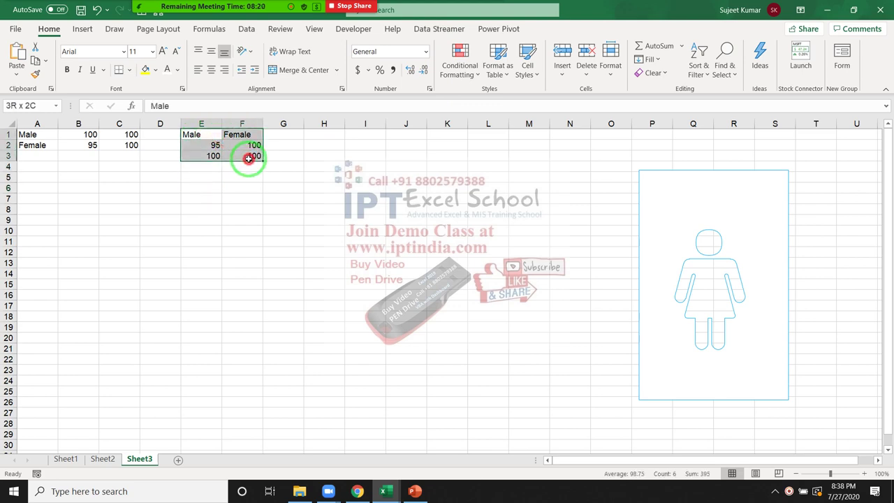
# - Insert a 2-D clustered column chart of E1:F3 and move it left below the table
pyautogui.click(82, 29)
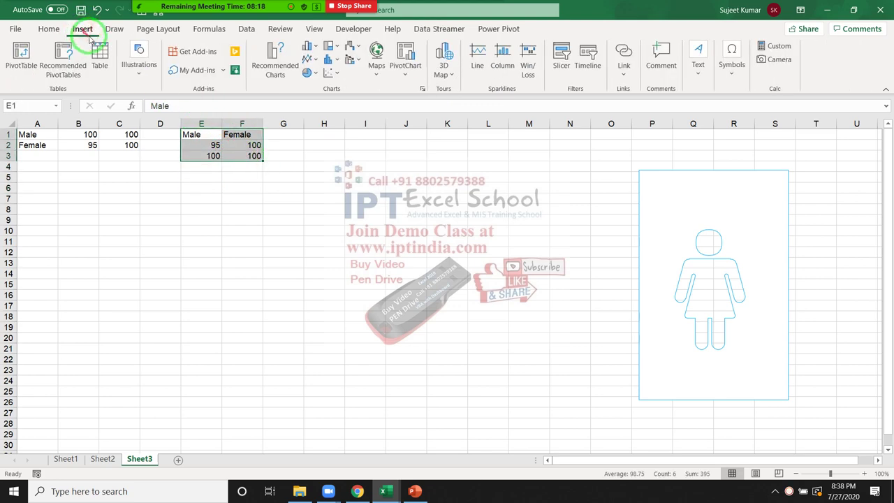
pyautogui.click(316, 47)
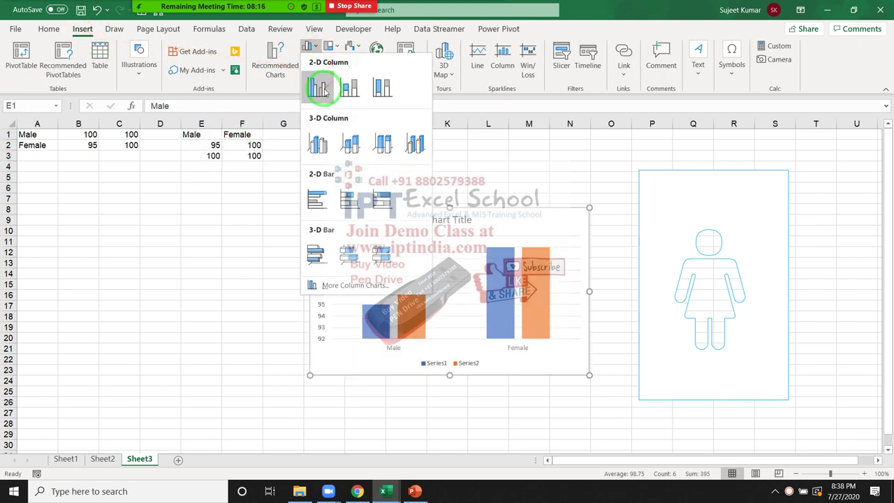
pyautogui.click(324, 91)
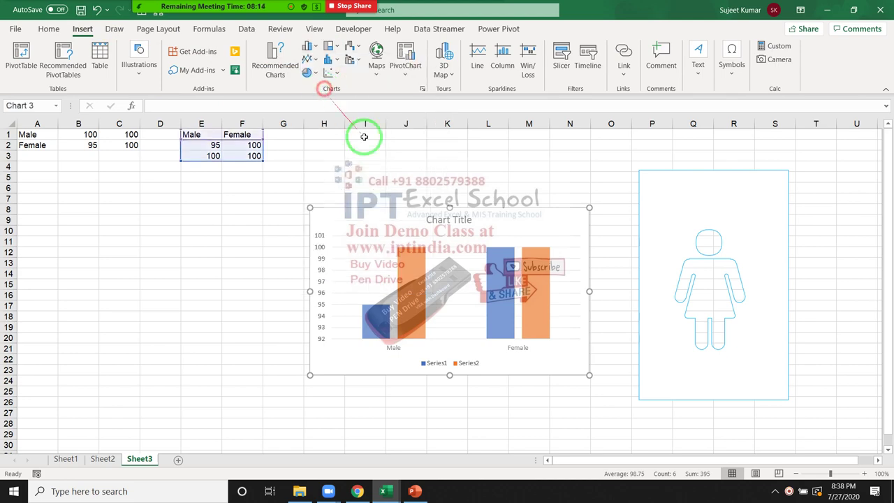
pyautogui.moveTo(383, 220); pyautogui.dragTo(271, 220)
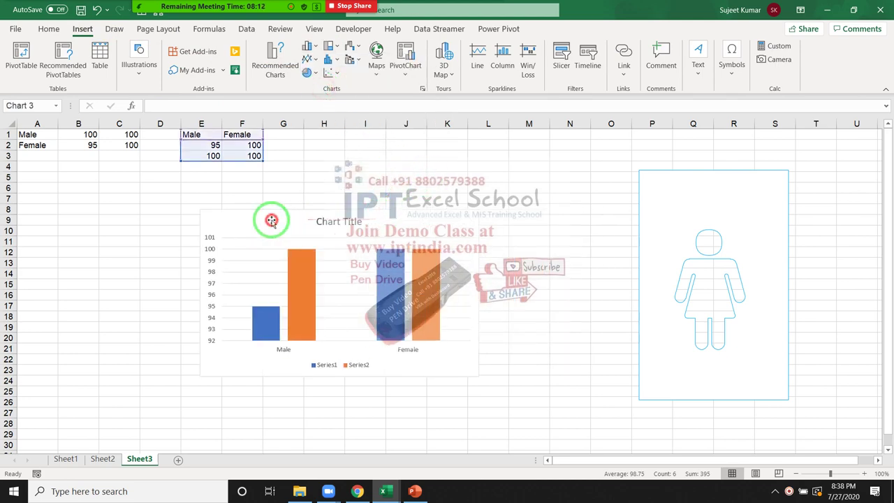
# - Re-point the orange Series2 to cell F3 and the blue Series1 to cell F2
pyautogui.click(298, 280)
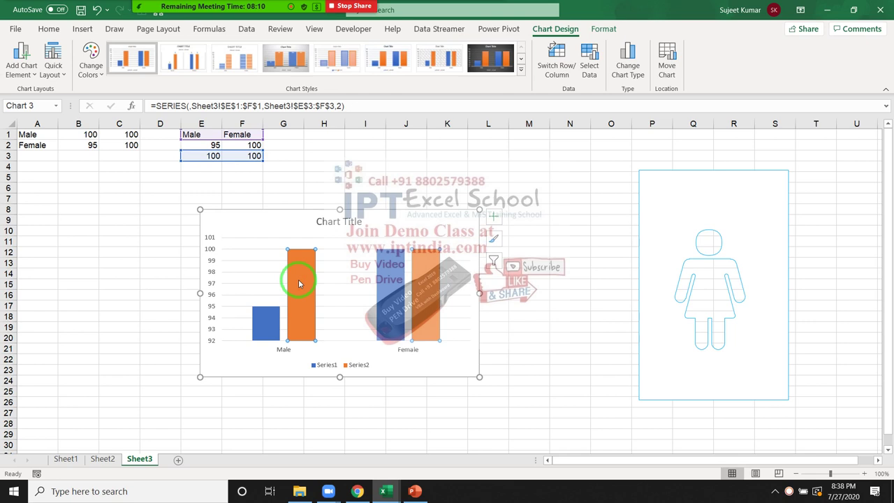
pyautogui.moveTo(298, 283); pyautogui.dragTo(259, 161)
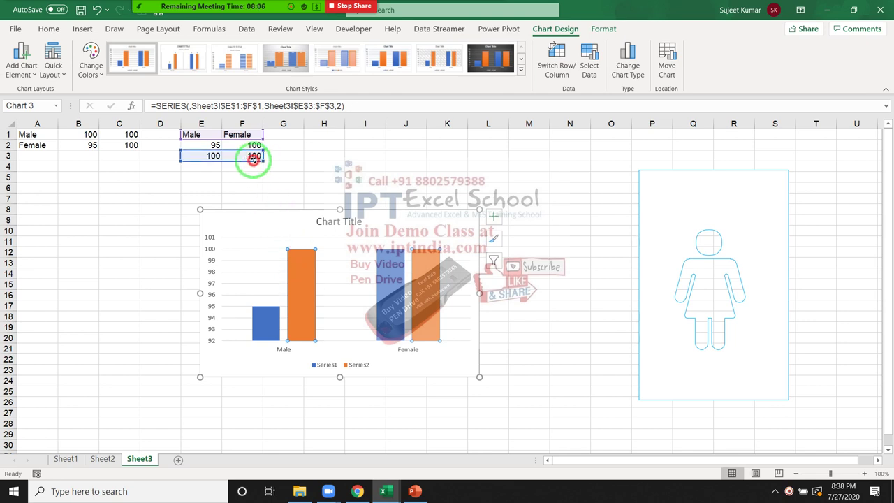
pyautogui.moveTo(261, 159)
pyautogui.mouseDown()
pyautogui.moveTo(181, 164)
pyautogui.moveTo(224, 159)
pyautogui.mouseUp()
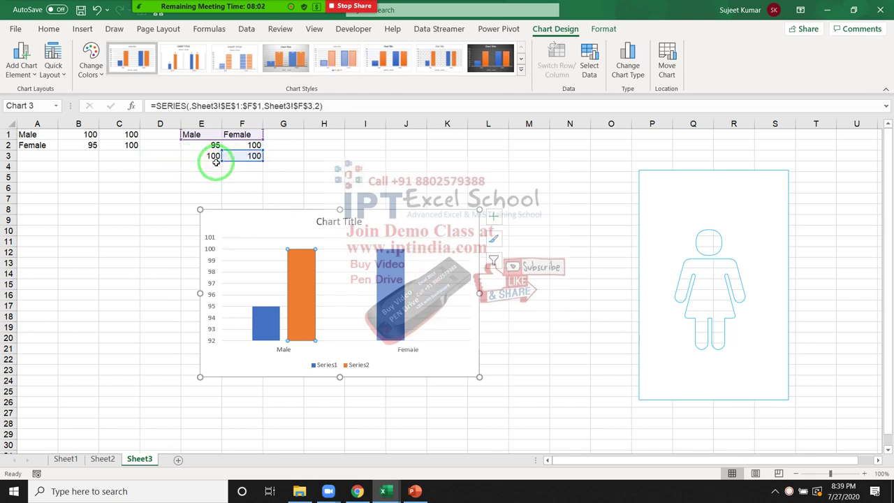
pyautogui.click(266, 323)
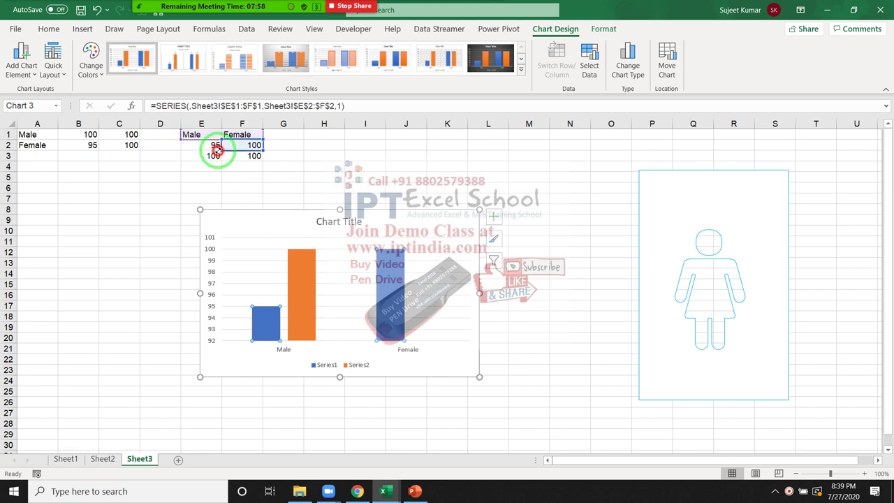
pyautogui.moveTo(188, 153); pyautogui.dragTo(223, 148)
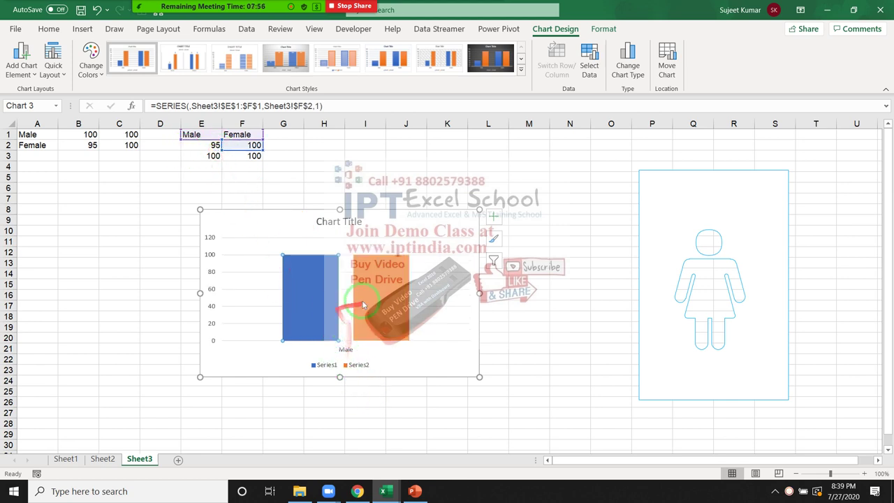
# - Set the bars' Series Overlap to 100% in Format Data Point
pyautogui.rightClick(326, 295)
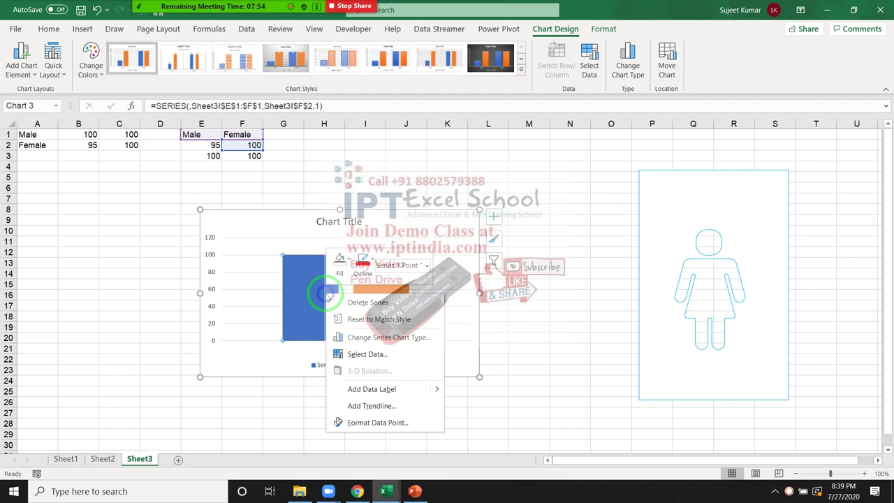
pyautogui.click(374, 423)
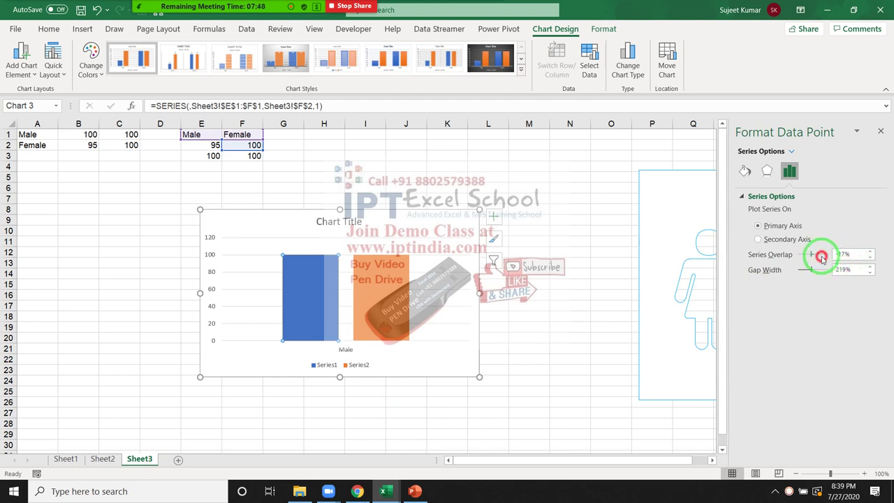
pyautogui.moveTo(822, 257); pyautogui.dragTo(822, 258)
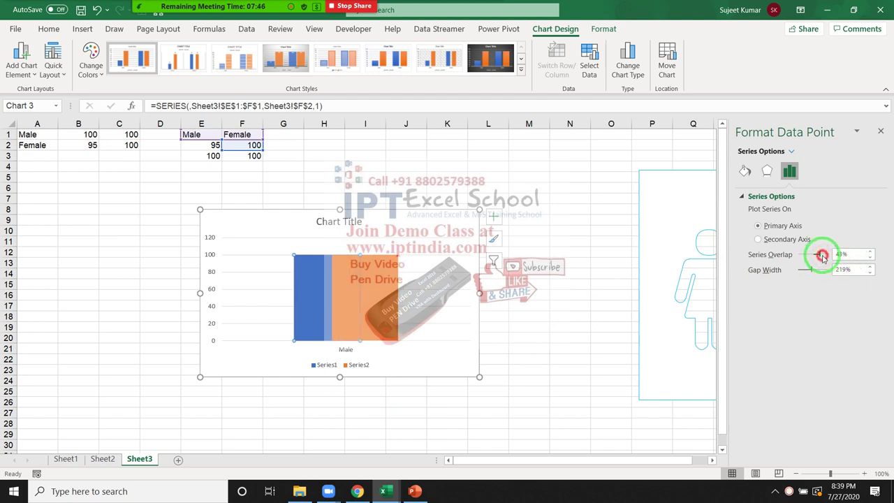
pyautogui.moveTo(823, 258); pyautogui.dragTo(833, 257)
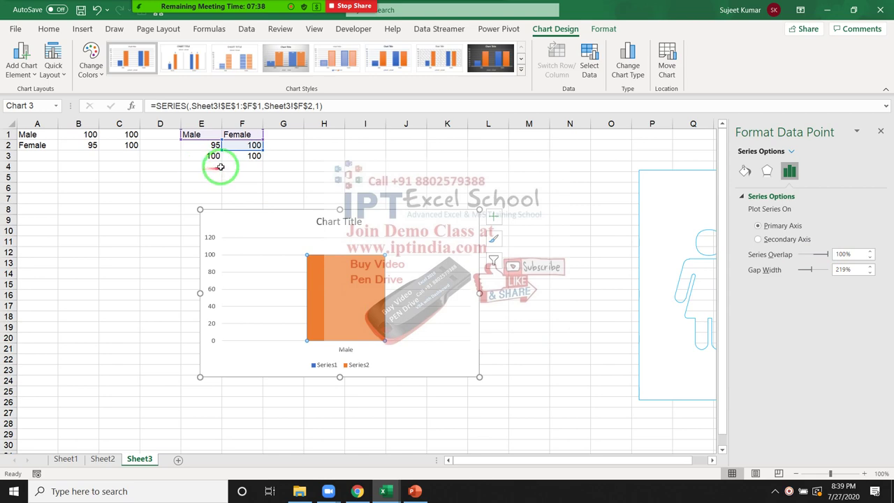
pyautogui.click(248, 145)
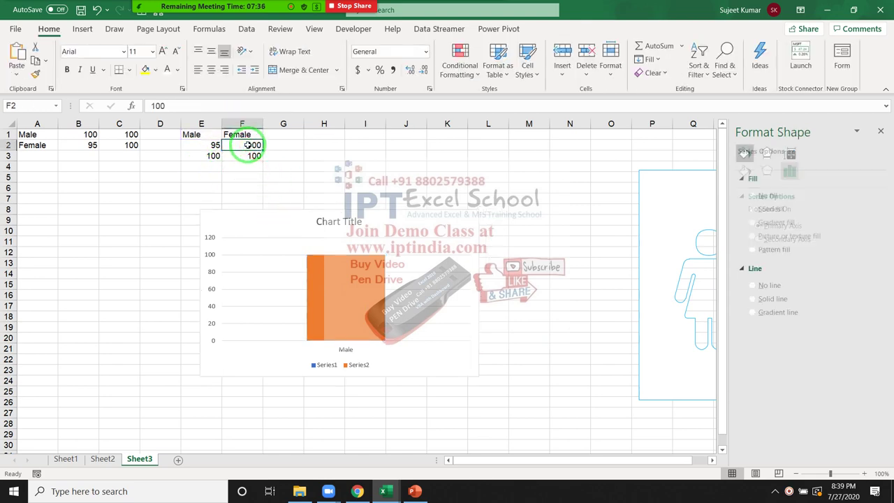
# - Change F2 to 95 and set the orange series' plot order to 1 so the blue bar shows in front
pyautogui.write('95')
pyautogui.press('Return')
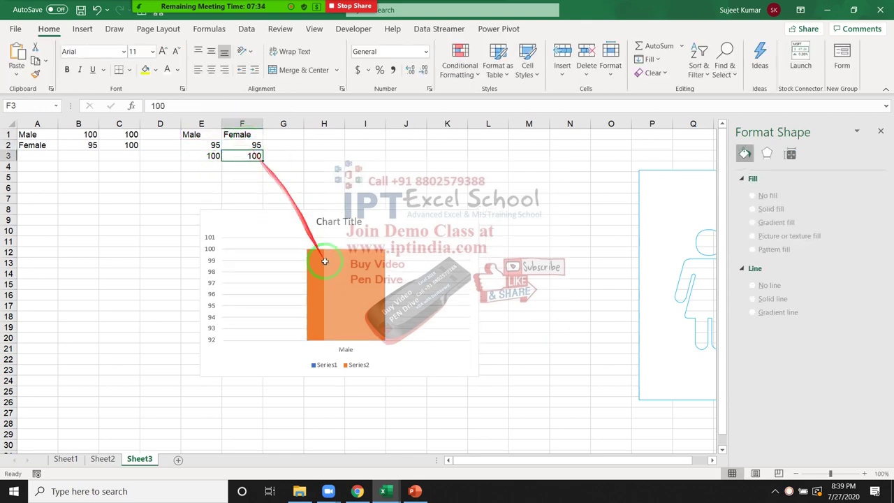
pyautogui.click(355, 298)
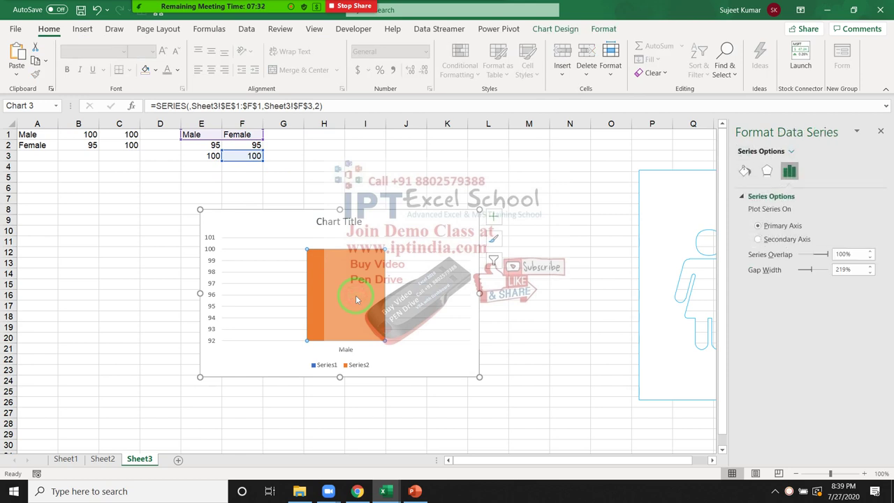
pyautogui.click(320, 106)
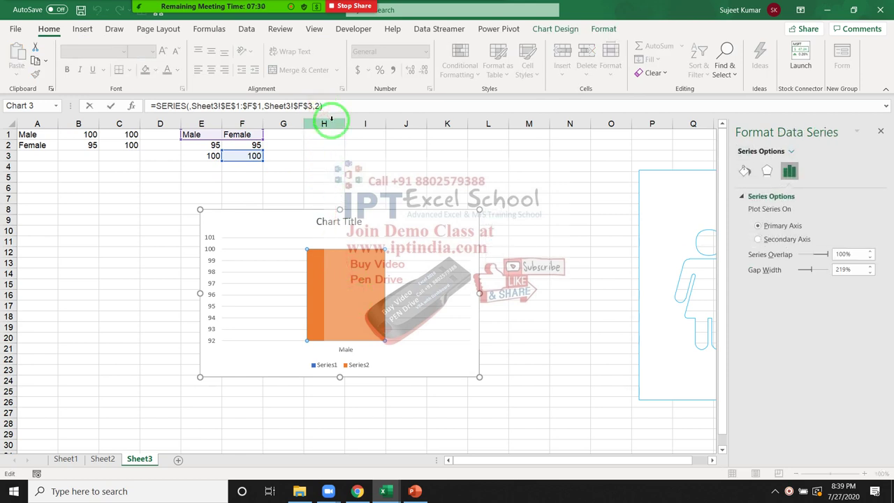
pyautogui.write('1')
pyautogui.press('Return')
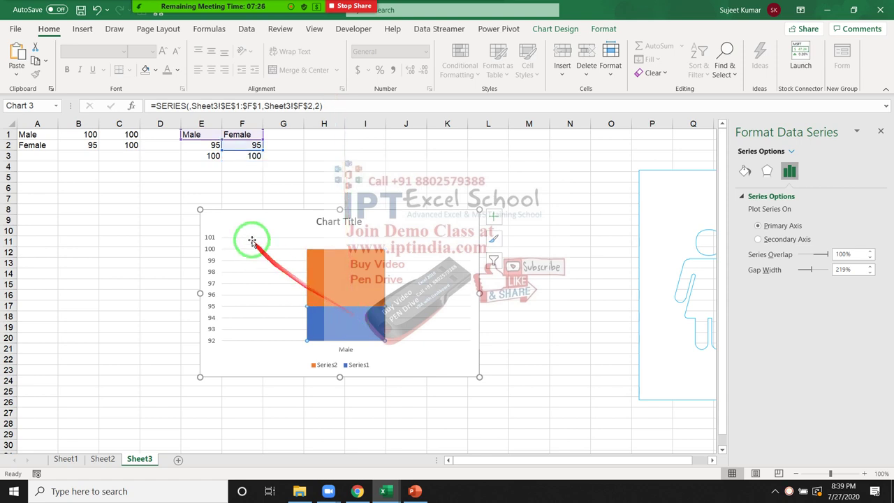
# - Set the vertical axis bounds to a minimum of 1 and a maximum of 100
pyautogui.click(211, 242)
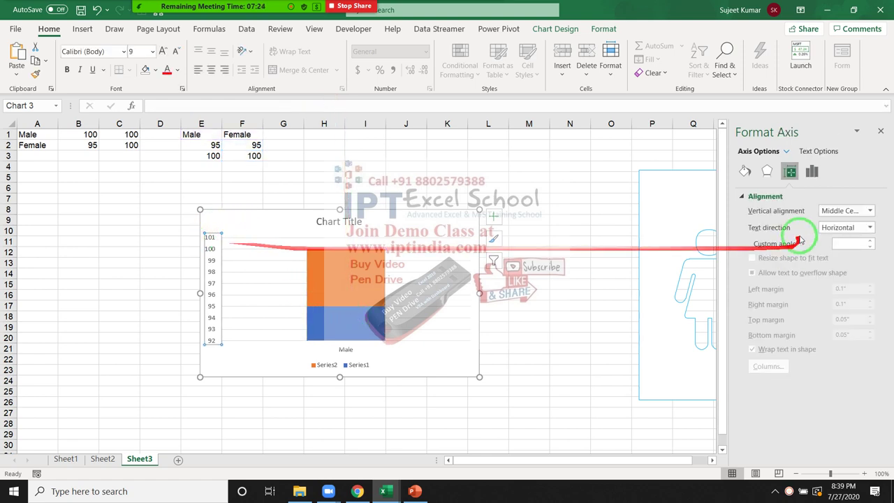
pyautogui.click(812, 171)
pyautogui.click(808, 222)
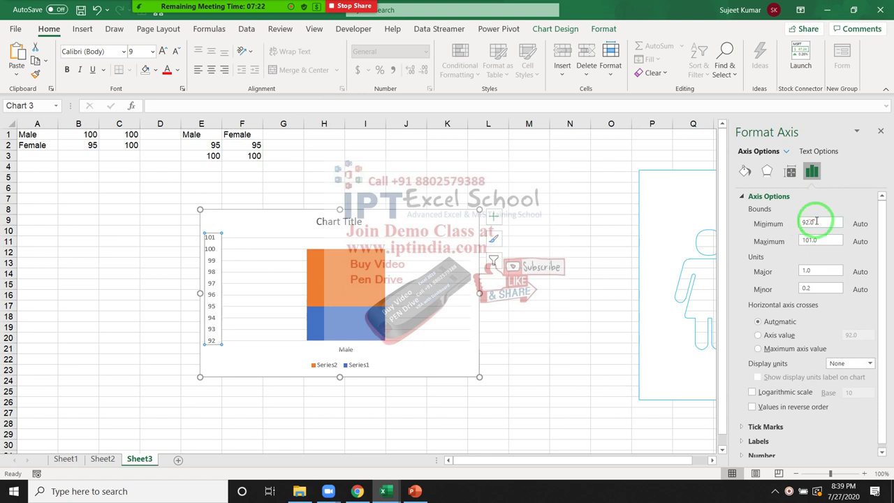
pyautogui.moveTo(815, 221)
pyautogui.mouseDown()
pyautogui.moveTo(774, 223)
pyautogui.moveTo(863, 243)
pyautogui.mouseUp()
pyautogui.press('Return')
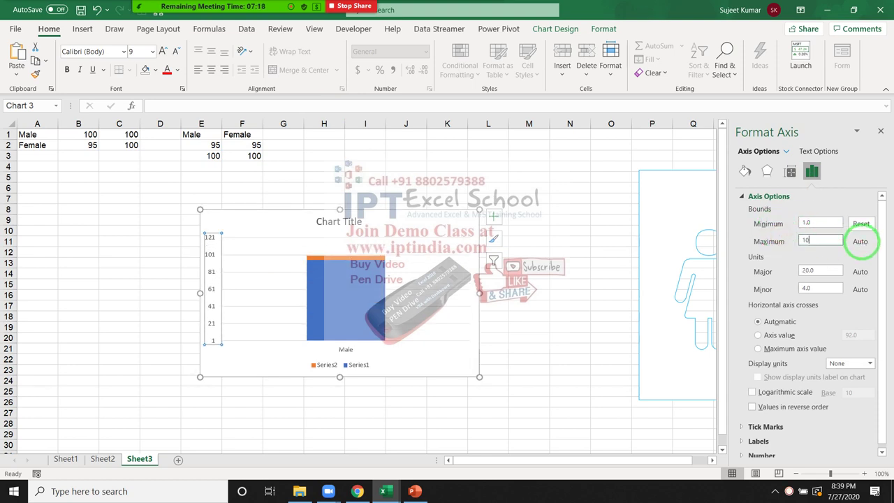
pyautogui.write('0')
pyautogui.press('Return')
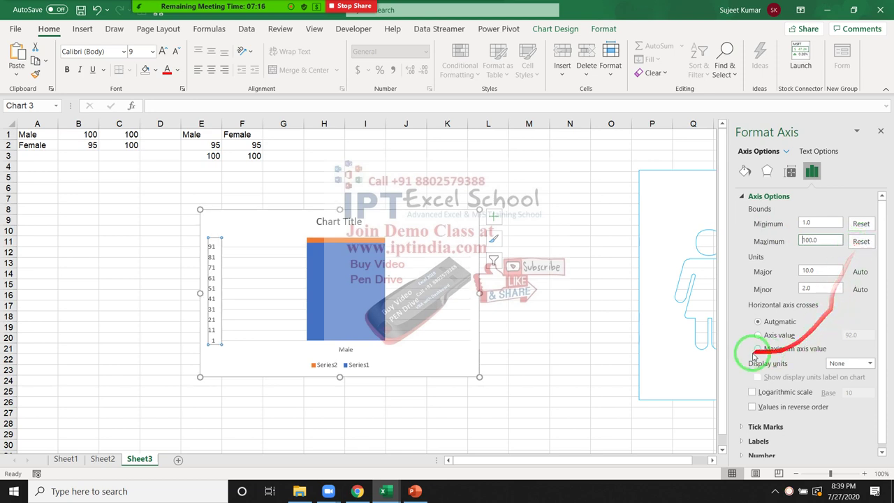
pyautogui.click(652, 270)
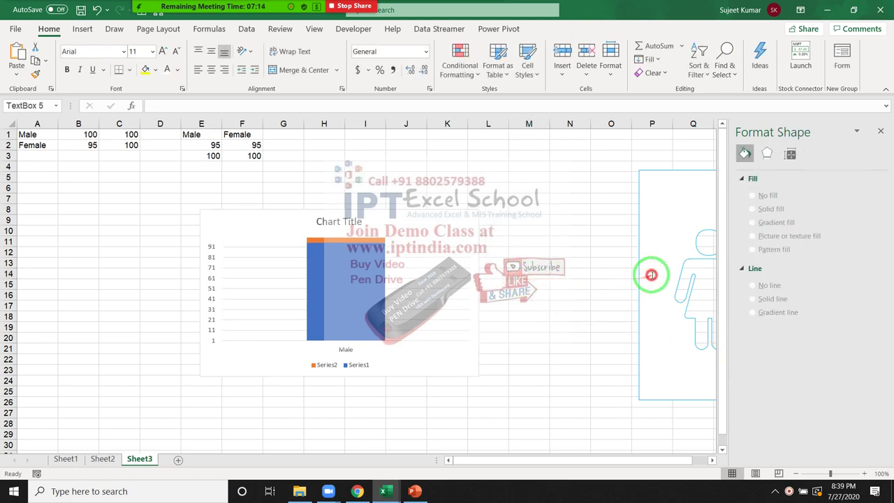
# - Fill the second data series with the copied female silhouette picture from the clipboard
pyautogui.click(595, 201)
pyautogui.click(881, 130)
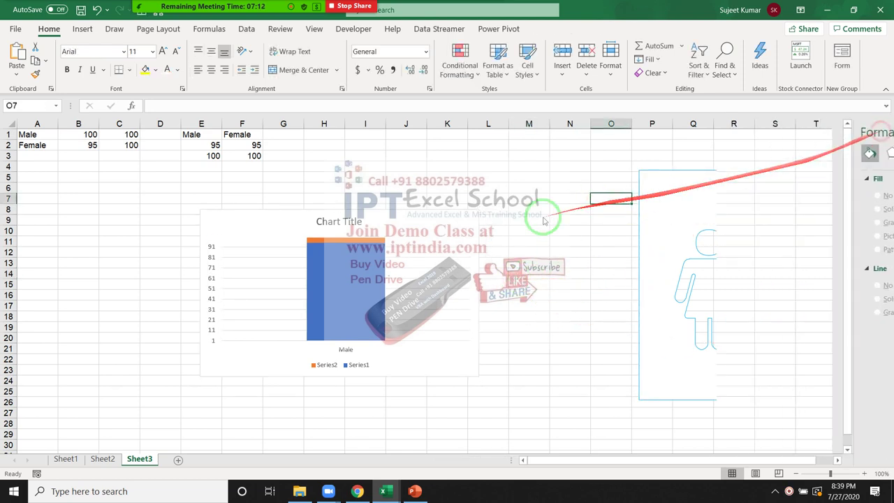
pyautogui.click(660, 178)
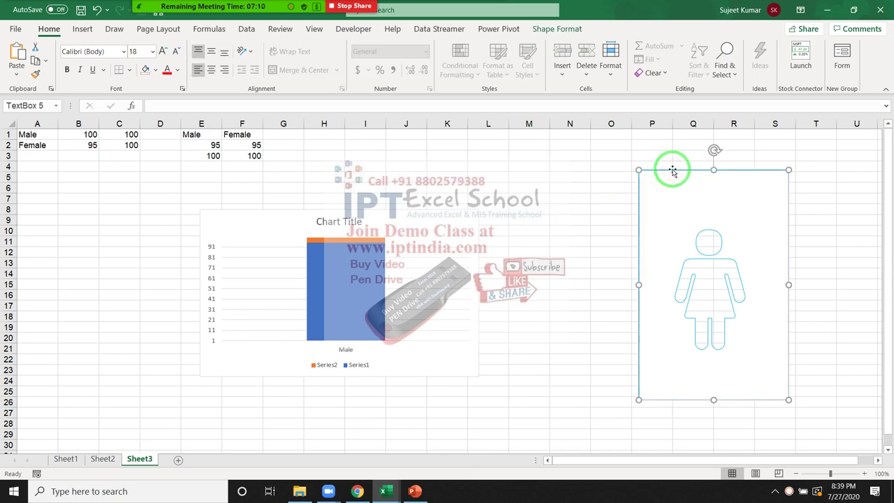
pyautogui.click(380, 278)
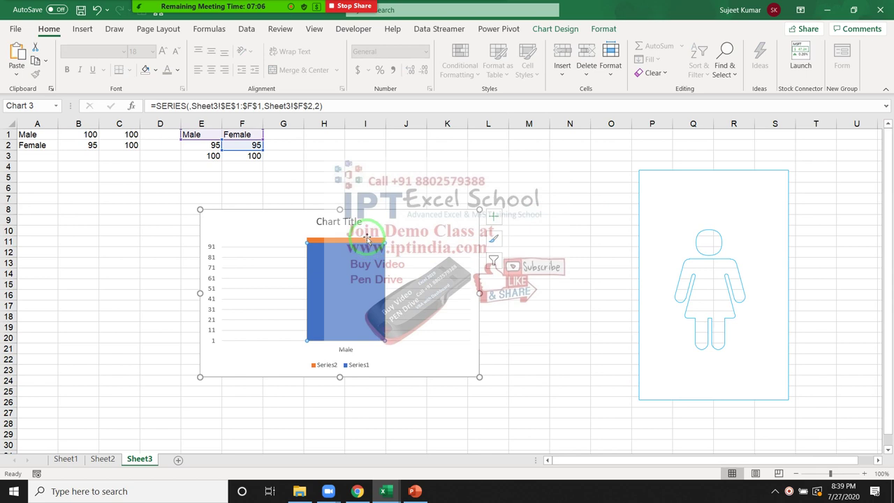
pyautogui.click(367, 241)
pyautogui.rightClick(366, 242)
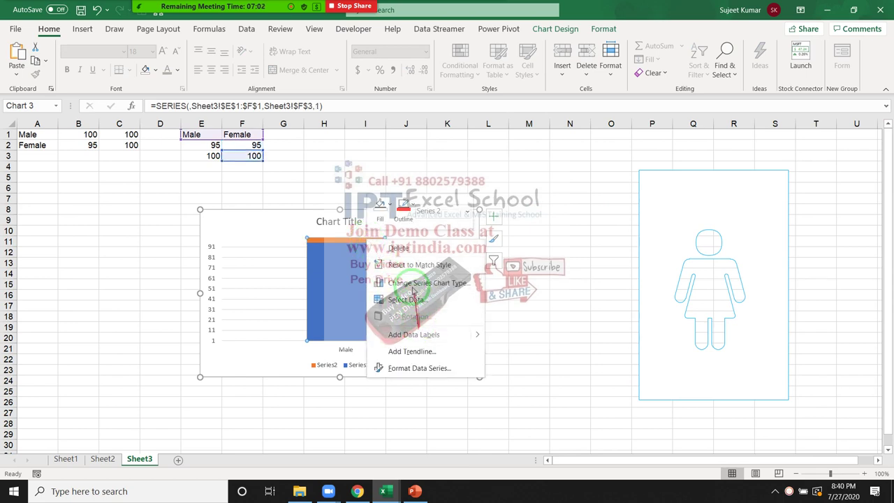
pyautogui.click(422, 366)
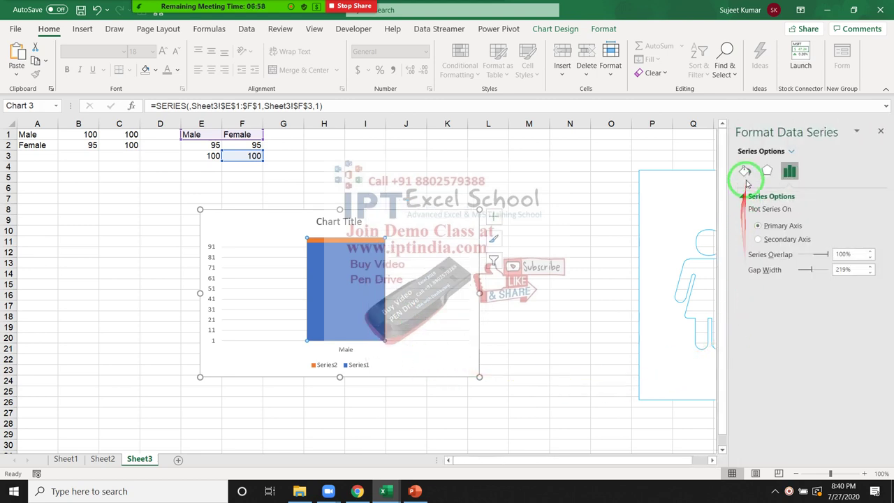
pyautogui.click(746, 171)
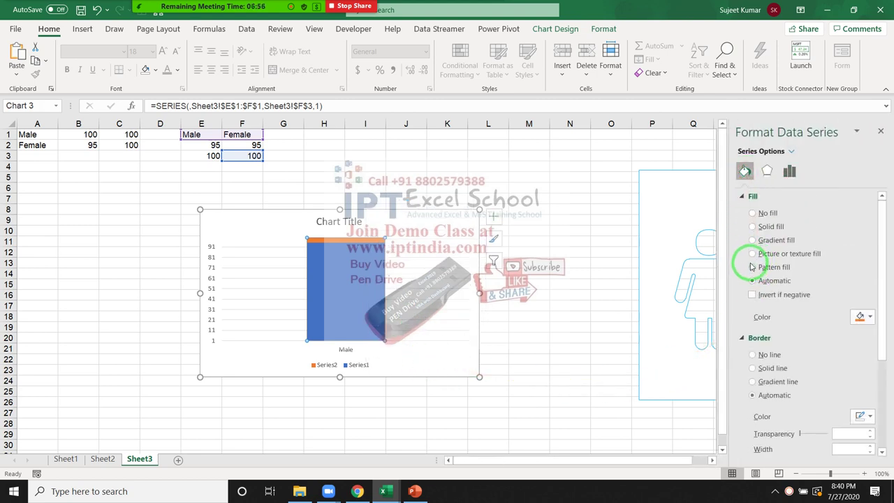
pyautogui.click(752, 254)
pyautogui.click(812, 336)
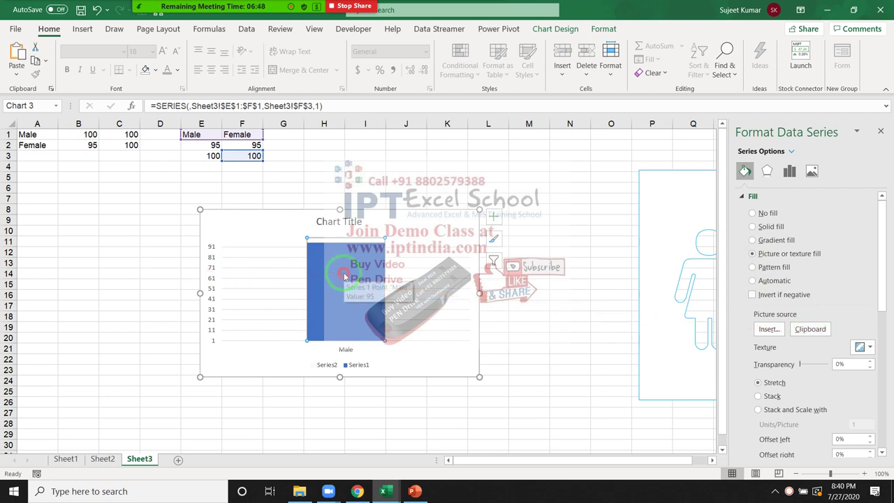
# - Change the first series' SERIES formula plot order to 1, then select the chart title
pyautogui.click(331, 247)
pyautogui.click(323, 105)
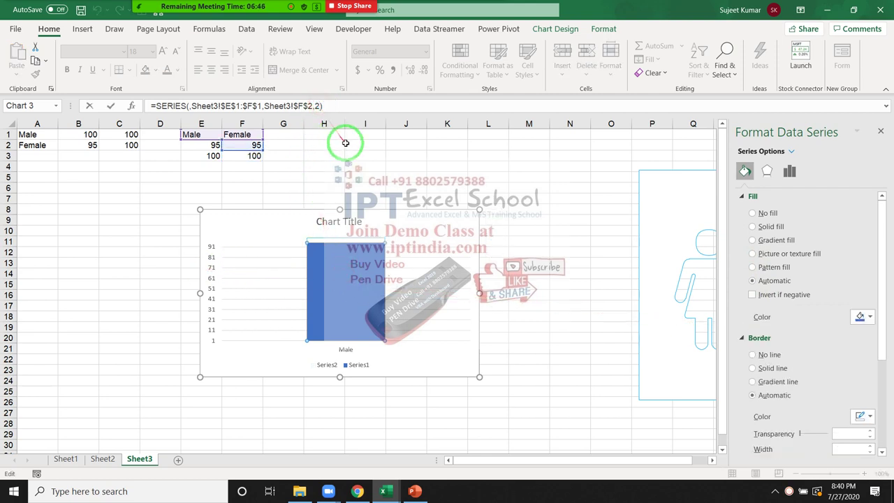
pyautogui.write('1')
pyautogui.press('Return')
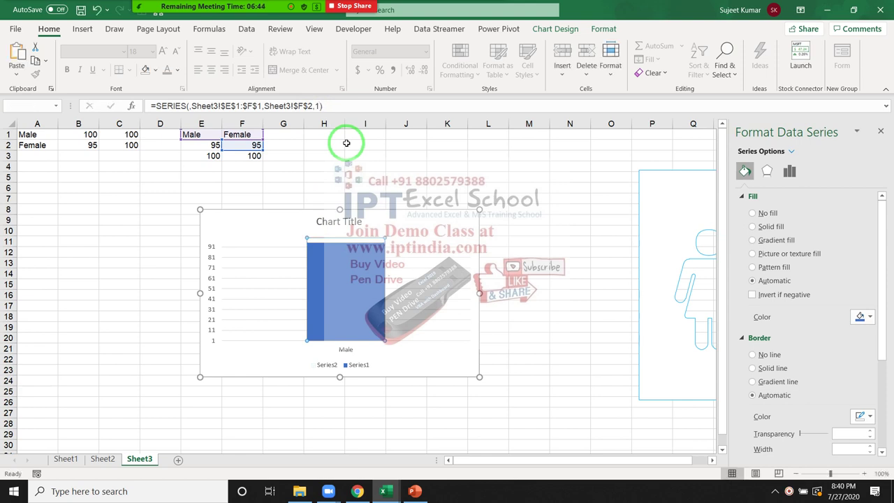
pyautogui.click(527, 306)
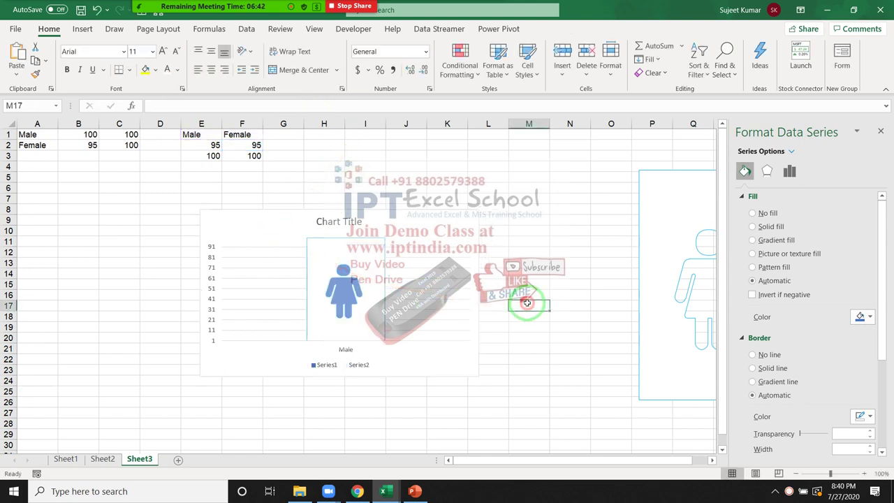
pyautogui.click(374, 264)
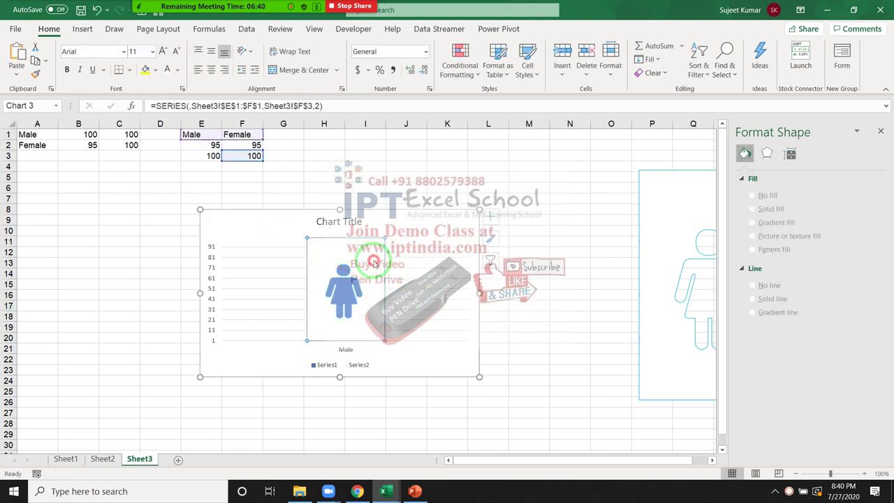
pyautogui.click(350, 224)
pyautogui.click(352, 234)
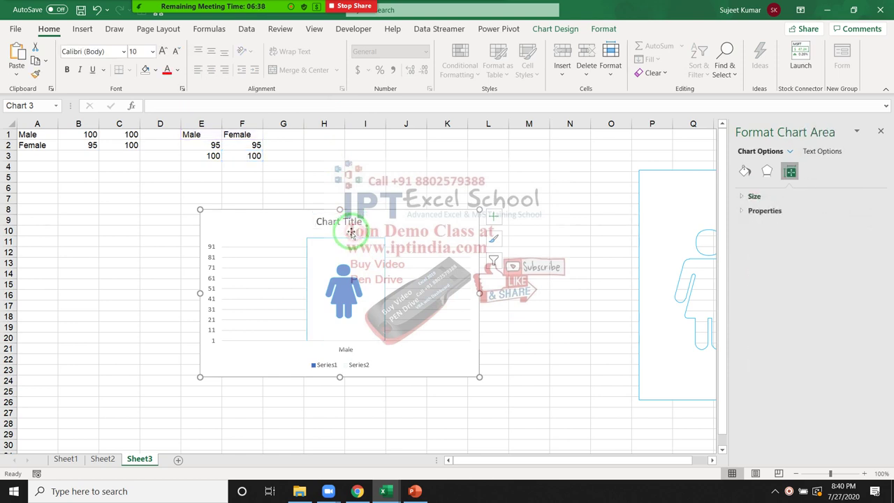
pyautogui.click(348, 227)
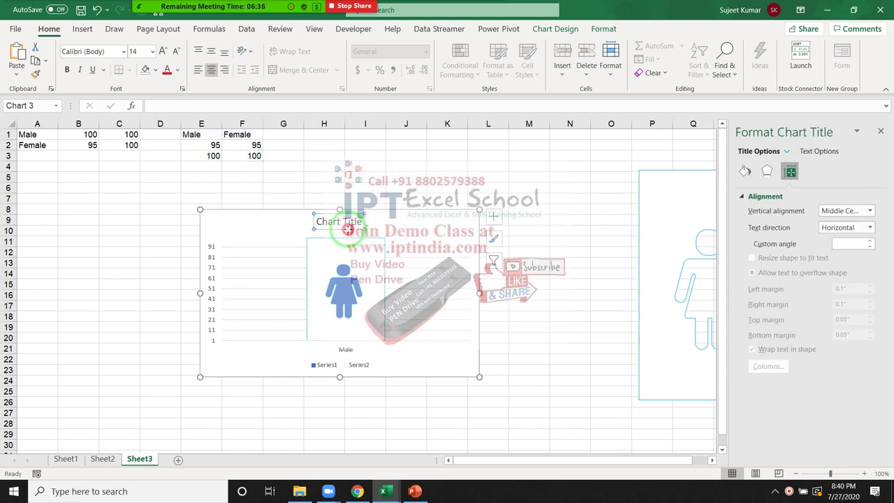
# - Delete the chart title, vertical axis, legend, Male category label and gridlines
pyautogui.press('Delete')
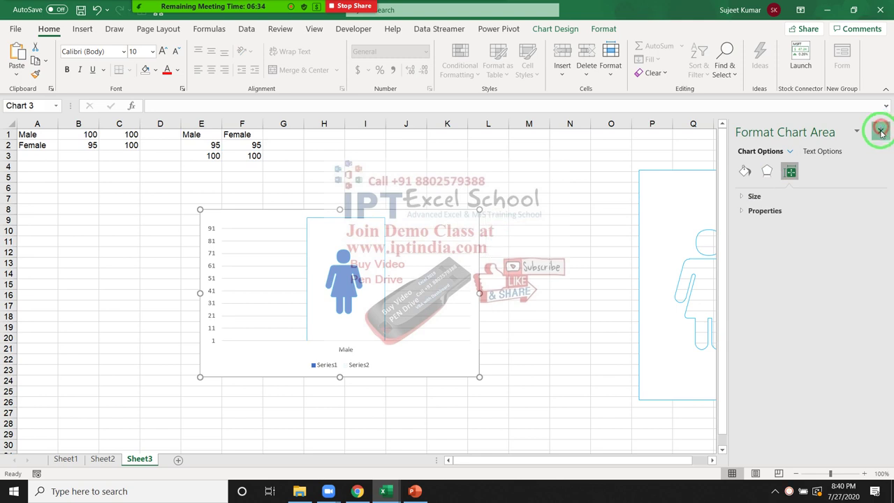
pyautogui.click(881, 130)
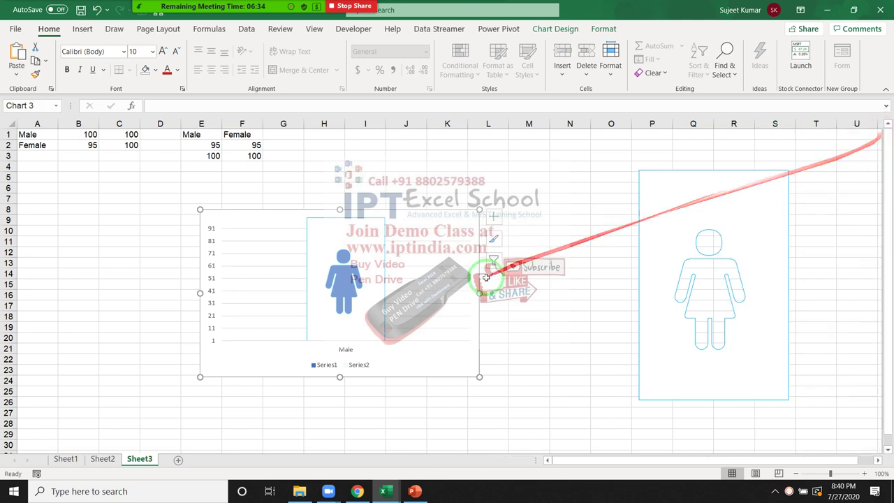
pyautogui.click(213, 243)
pyautogui.press('Delete')
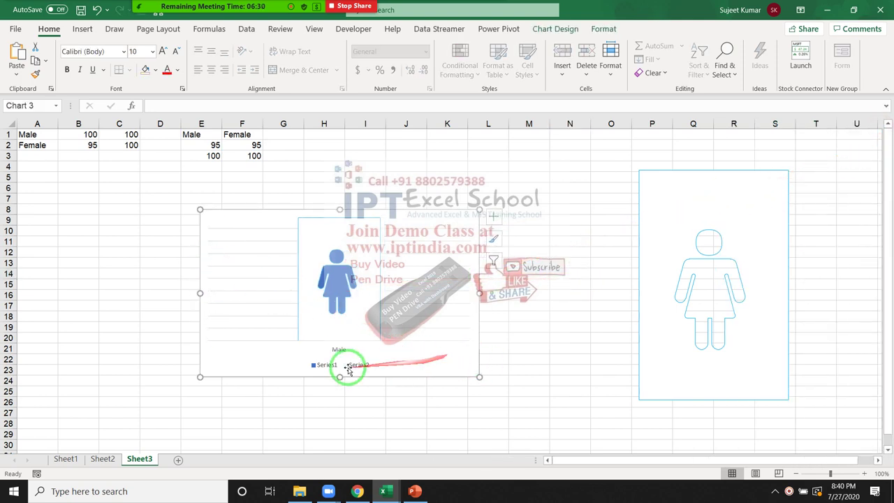
pyautogui.click(347, 366)
pyautogui.press('Delete')
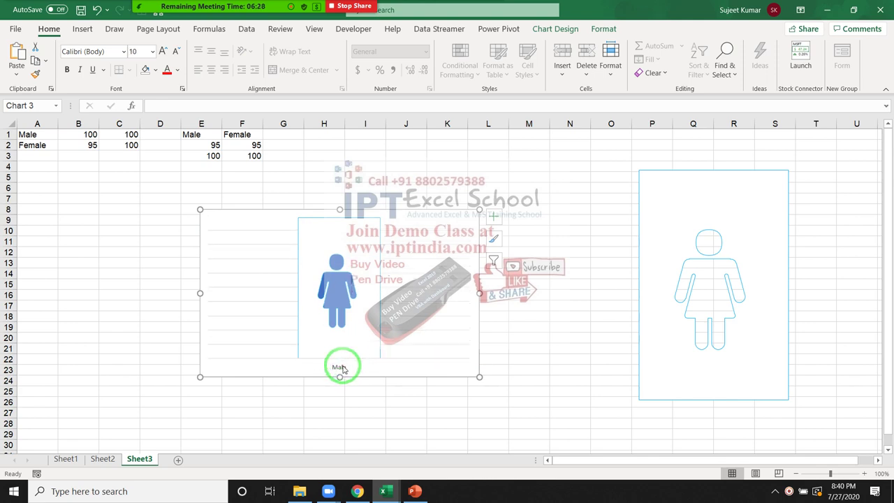
pyautogui.click(341, 369)
pyautogui.press('Delete')
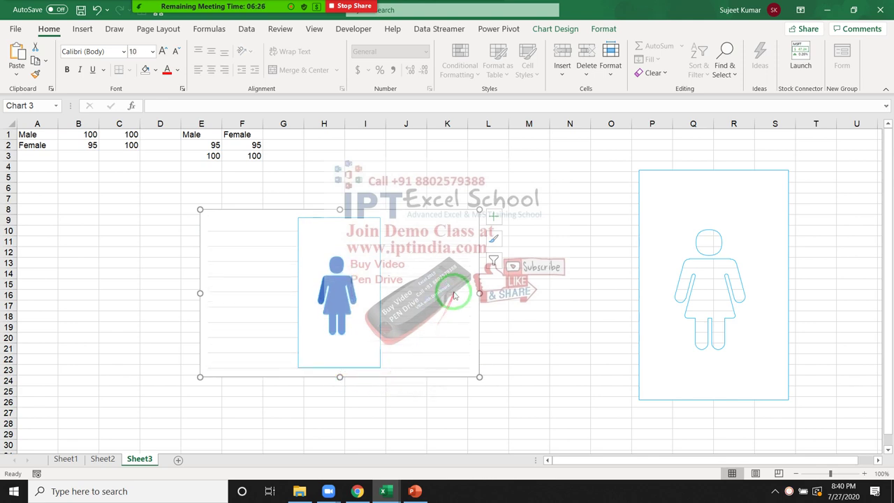
pyautogui.click(456, 297)
pyautogui.press('Delete')
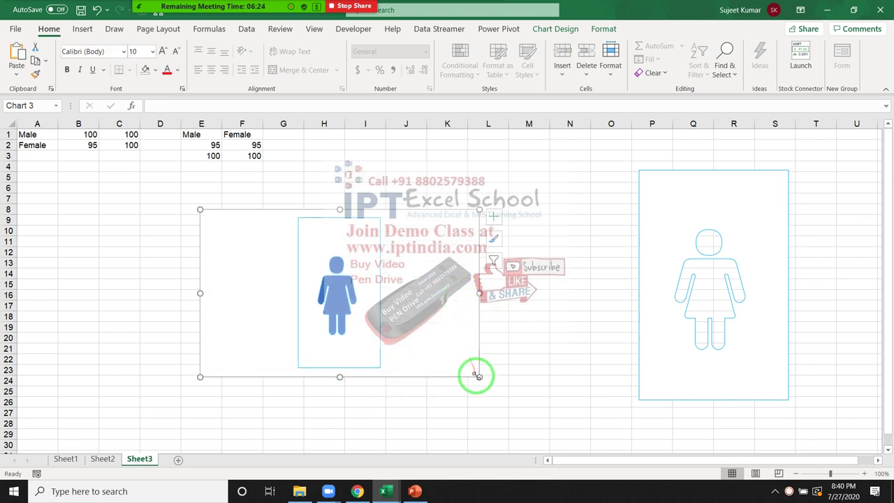
# - Enlarge the chart downward, upward and to the right so the figure stands taller
pyautogui.moveTo(477, 376); pyautogui.dragTo(498, 419)
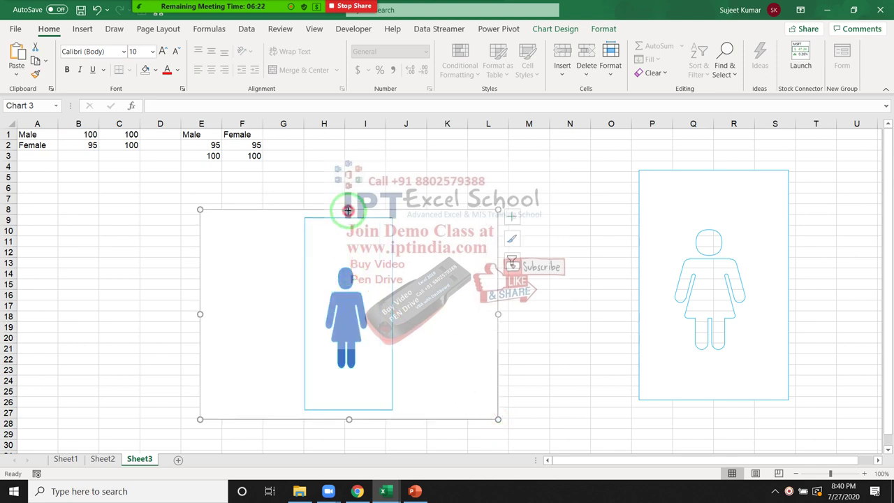
pyautogui.moveTo(348, 209); pyautogui.dragTo(348, 172)
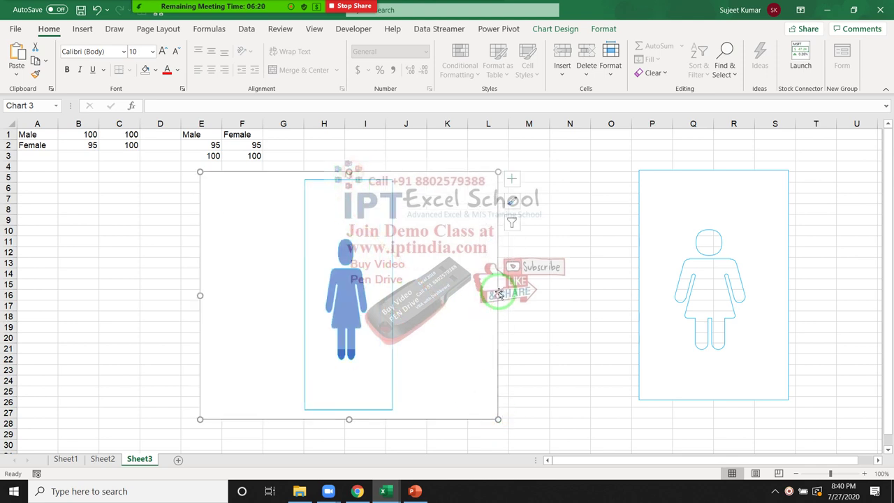
pyautogui.moveTo(499, 295); pyautogui.dragTo(524, 295)
# - Try F2 values 30, 40, 50, 60, 80 and 10 in turn, leaving it at 30
pyautogui.click(253, 146)
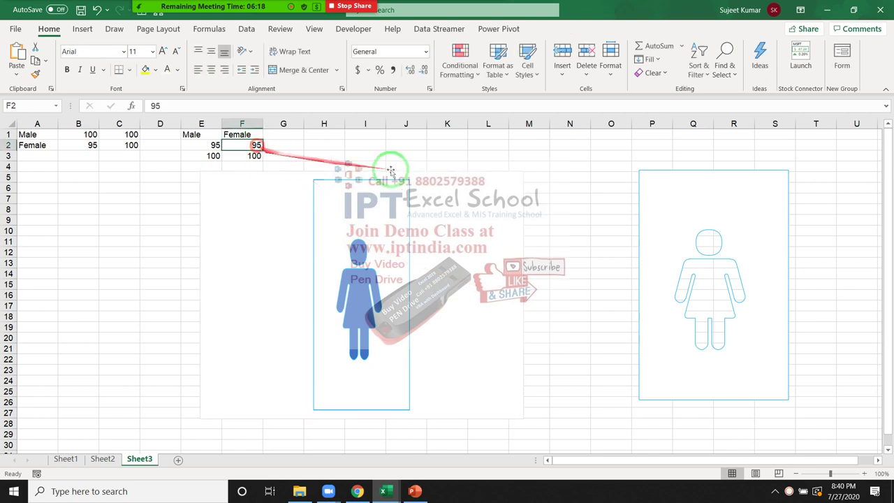
pyautogui.write('30')
pyautogui.press('Return')
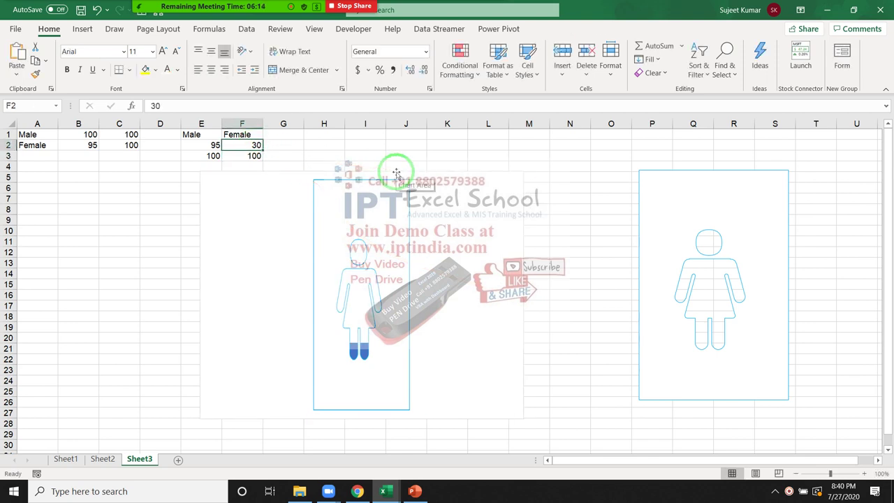
pyautogui.write('40')
pyautogui.press('Return')
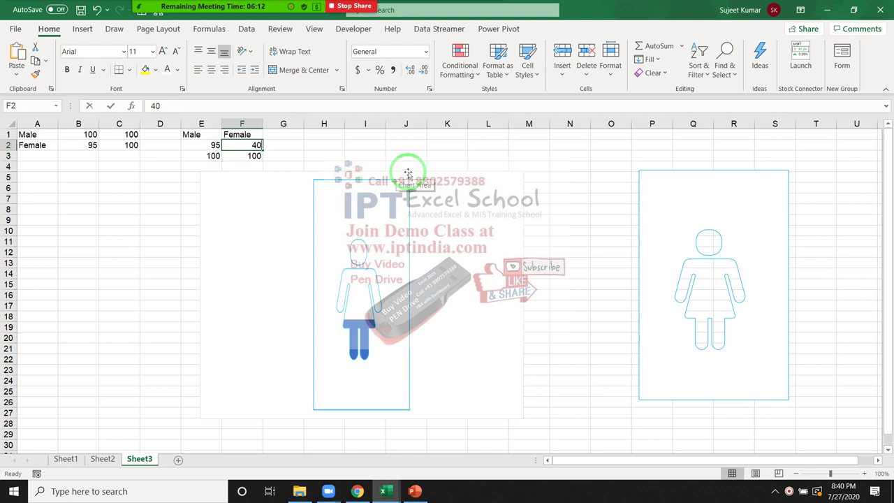
pyautogui.write('50')
pyautogui.press('Return')
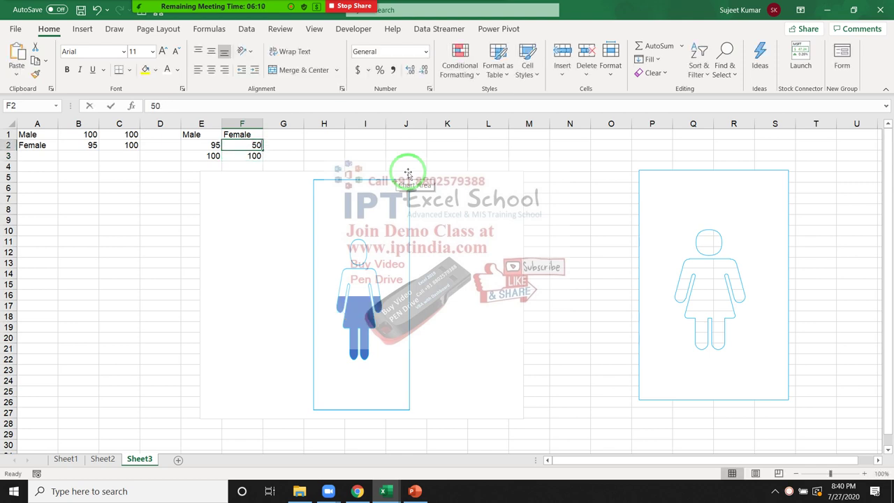
pyautogui.write('60')
pyautogui.press('Return')
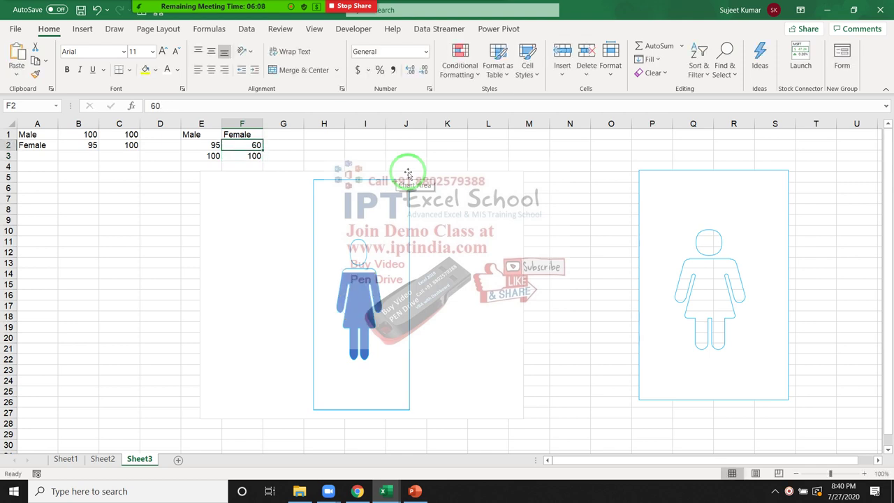
pyautogui.write('80')
pyautogui.press('Return')
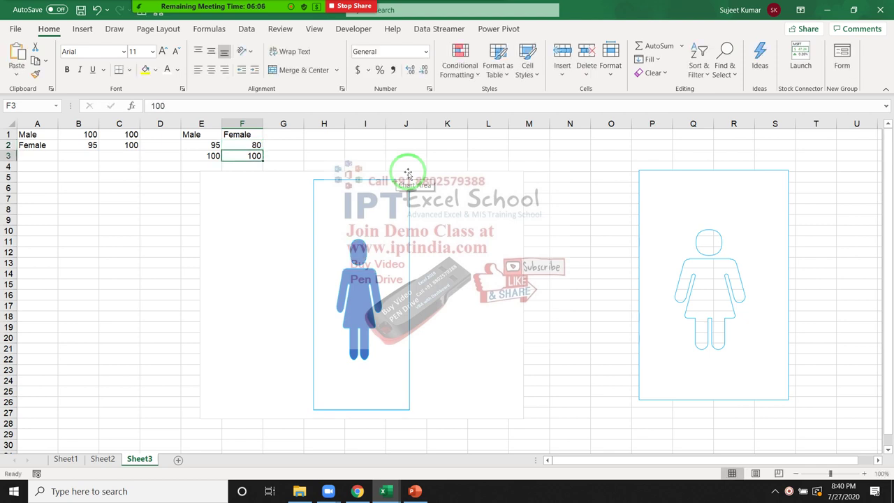
pyautogui.write('90')
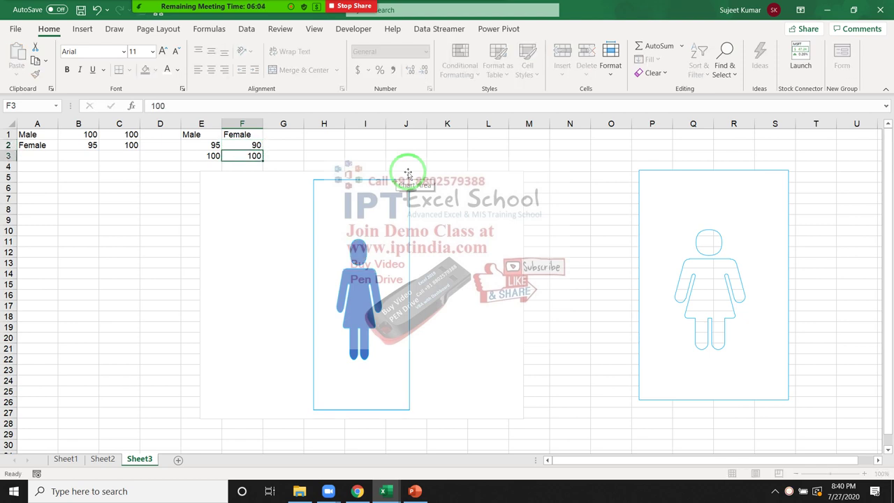
pyautogui.write('10')
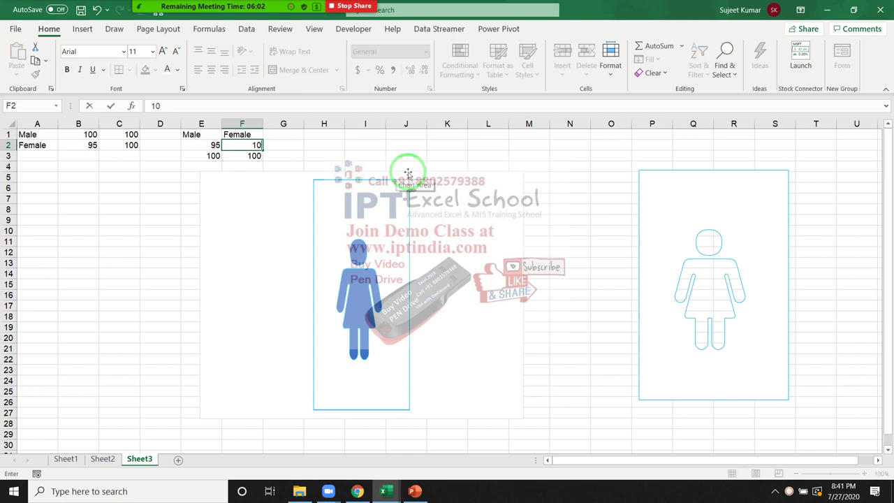
pyautogui.press('Return')
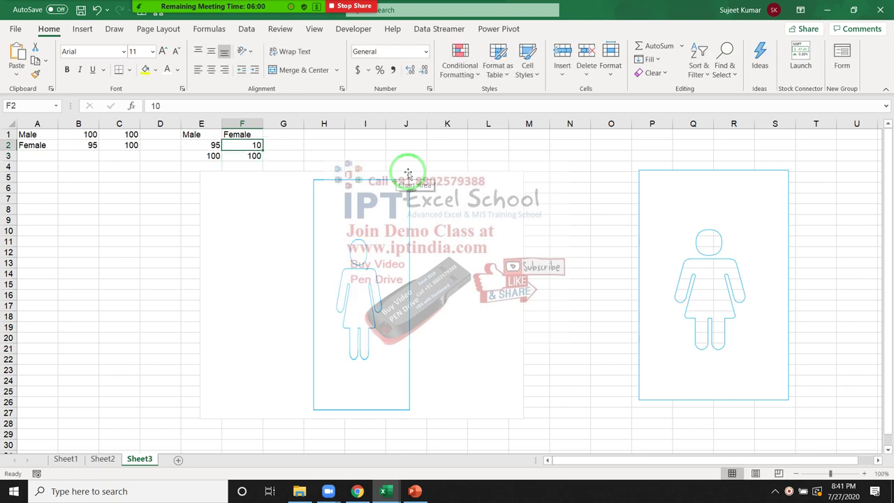
pyautogui.write('30')
pyautogui.press('Return')
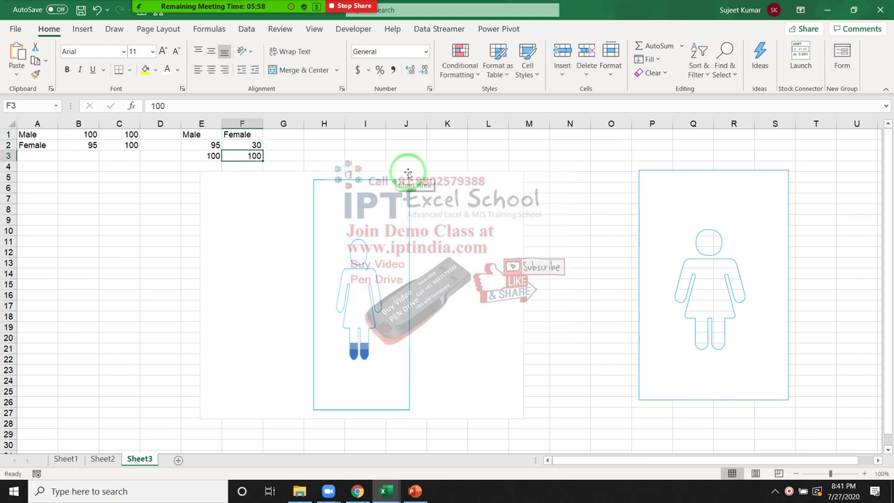
# - Add data labels to the outline series and reapply the silhouette series' plot order
pyautogui.click(359, 353)
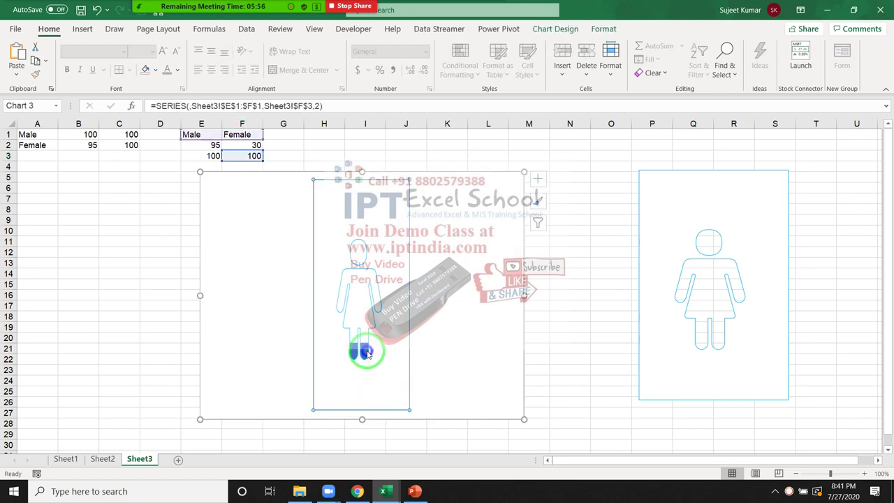
pyautogui.rightClick(369, 355)
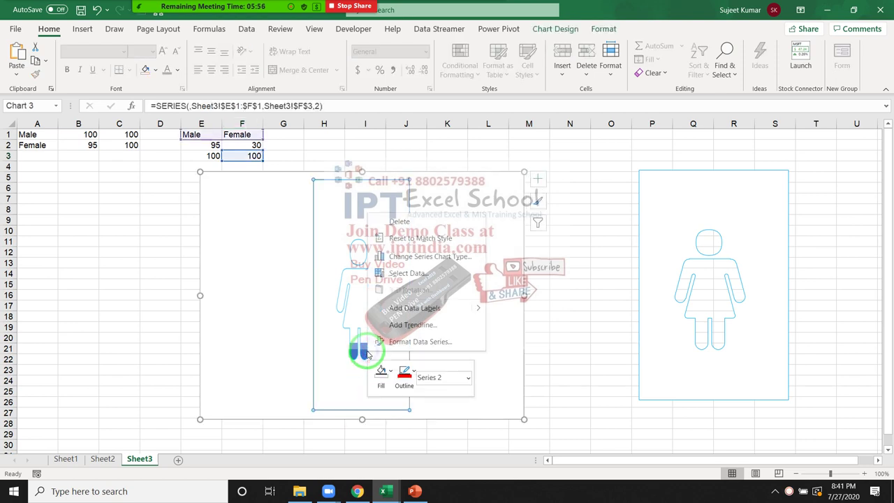
pyautogui.click(419, 308)
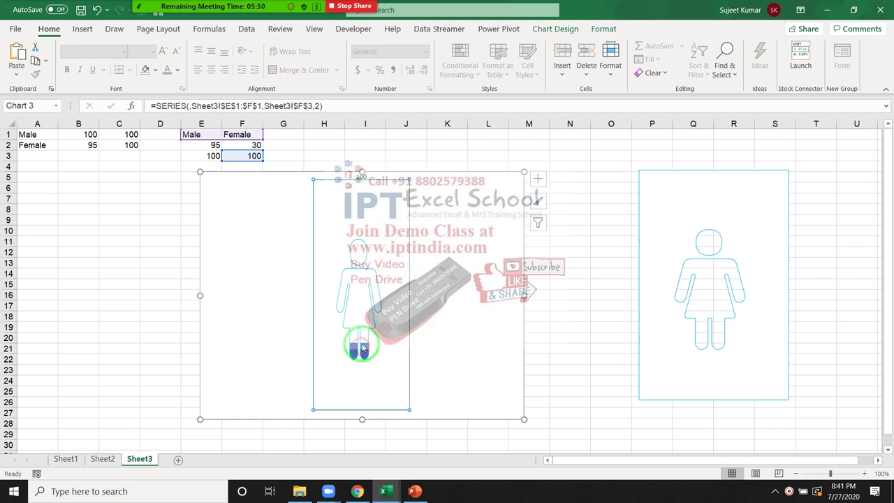
pyautogui.click(454, 330)
pyautogui.click(367, 295)
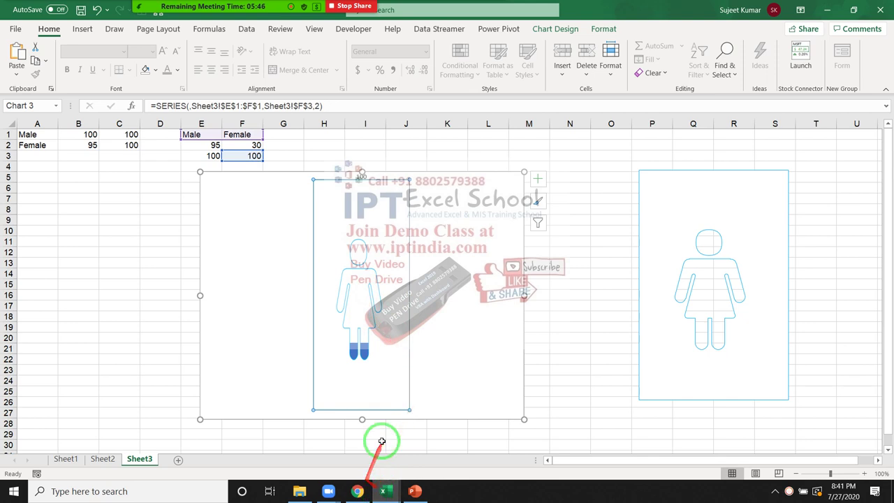
pyautogui.click(317, 107)
pyautogui.write('1')
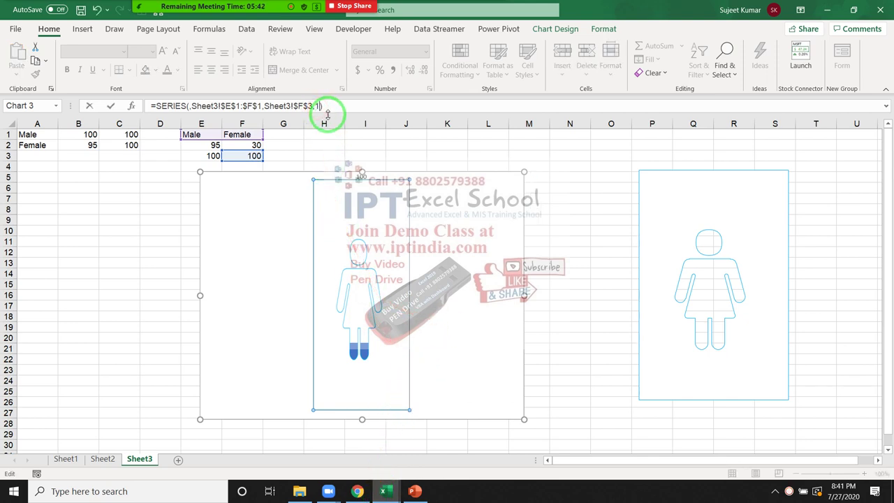
pyautogui.press('Return')
# - Add a 30 data label to the blue fill series and plot it first again
pyautogui.click(351, 356)
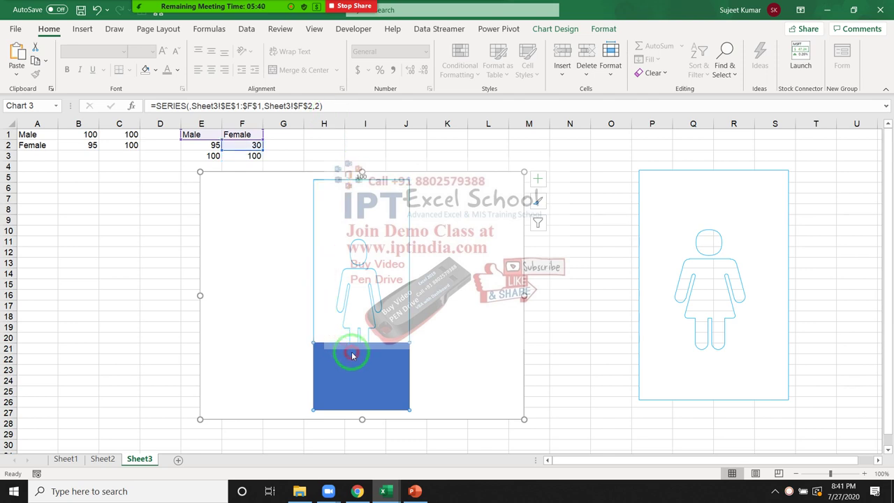
pyautogui.rightClick(352, 355)
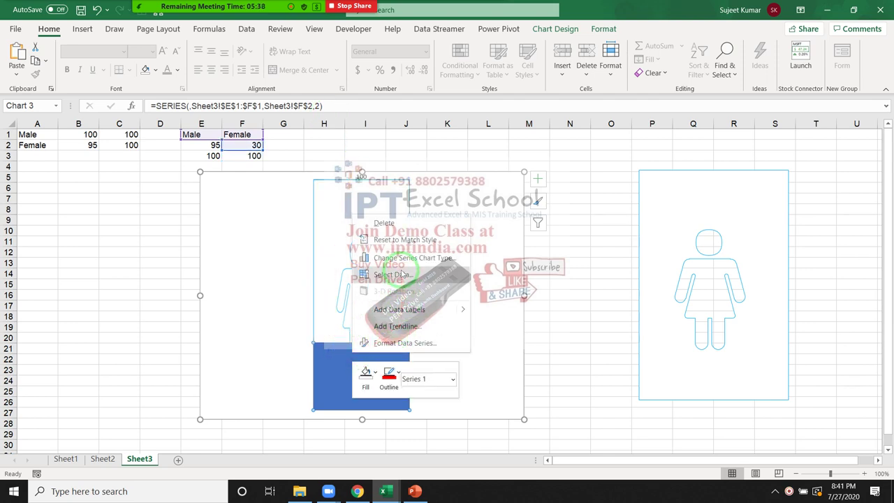
pyautogui.click(404, 312)
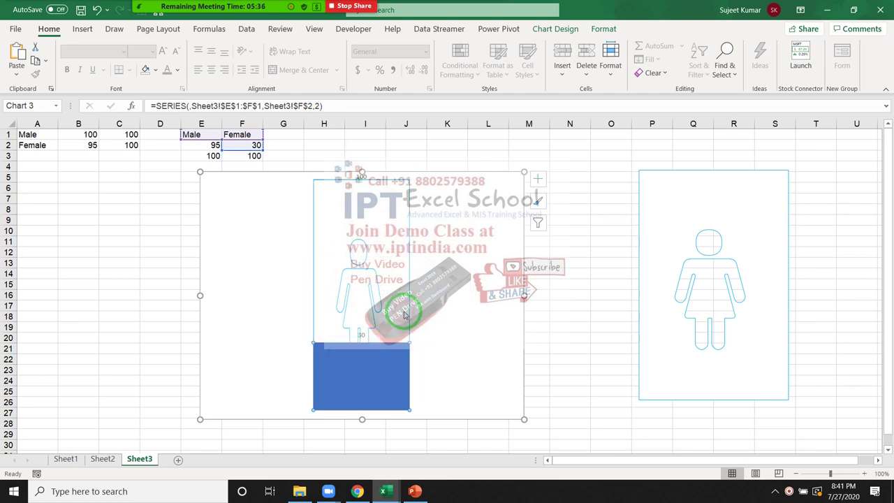
pyautogui.click(378, 352)
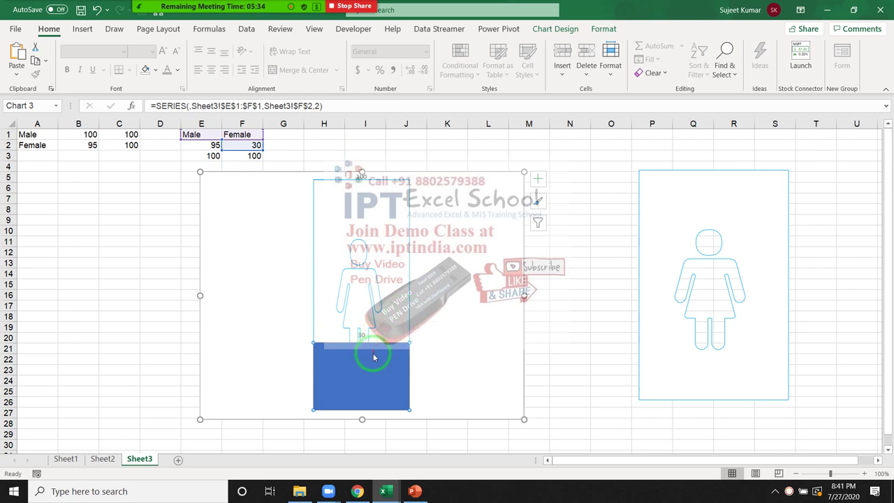
pyautogui.click(323, 107)
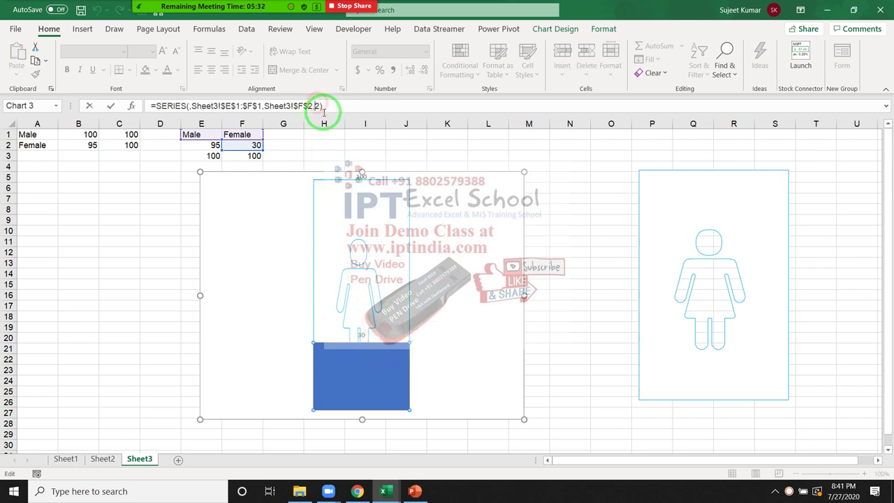
pyautogui.write('1')
pyautogui.press('Return')
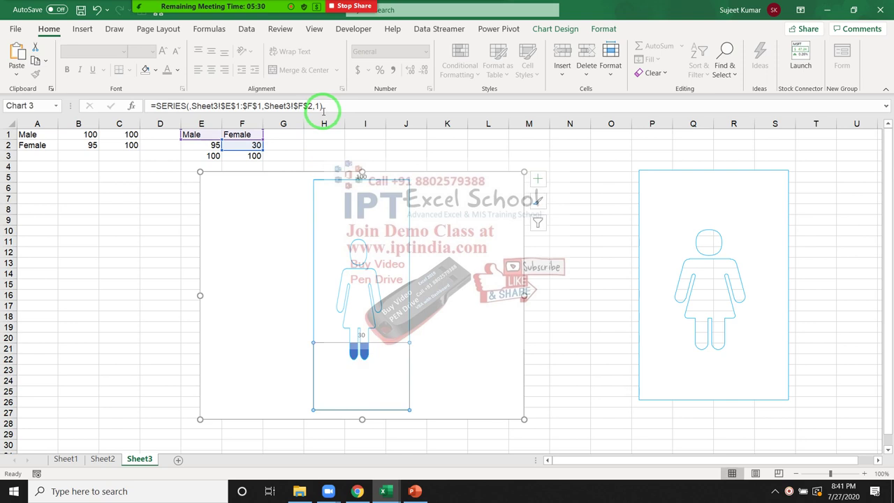
pyautogui.click(467, 299)
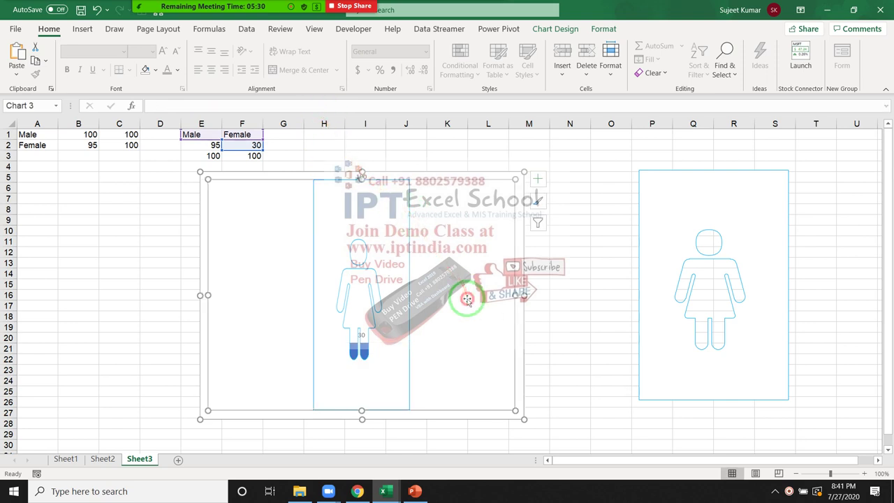
# - Move the 30 data label beside the silhouette's legs and enlarge its font to 20
pyautogui.click(360, 336)
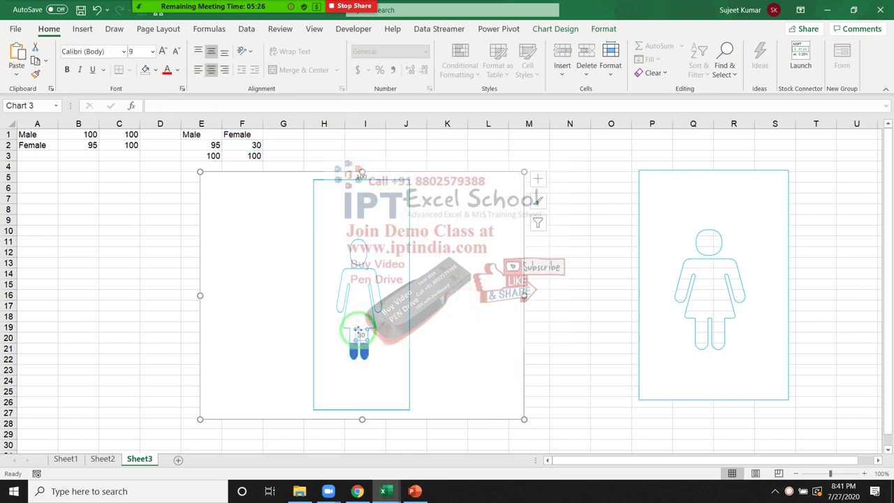
pyautogui.moveTo(359, 333); pyautogui.dragTo(338, 335)
pyautogui.click(443, 333)
pyautogui.click(118, 227)
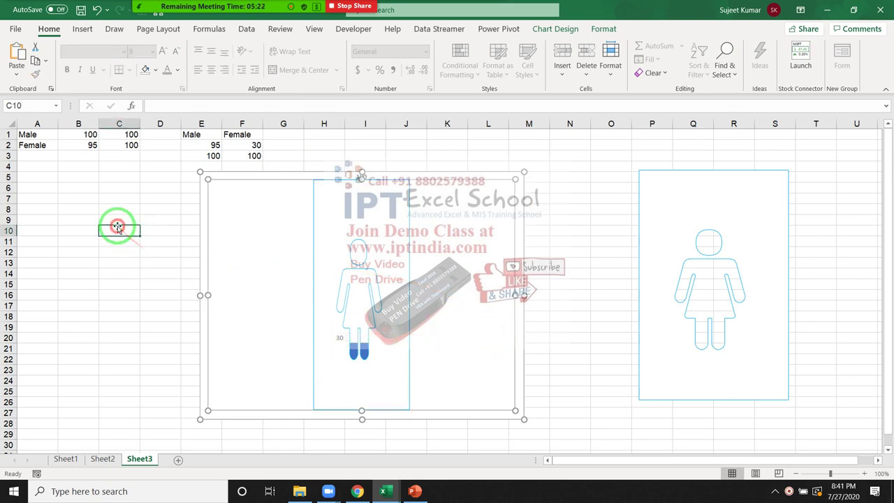
pyautogui.click(339, 337)
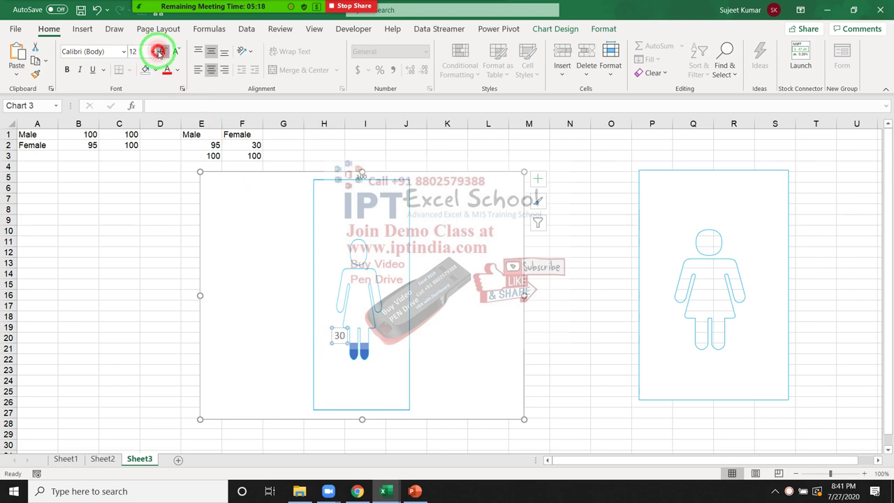
pyautogui.click(423, 264)
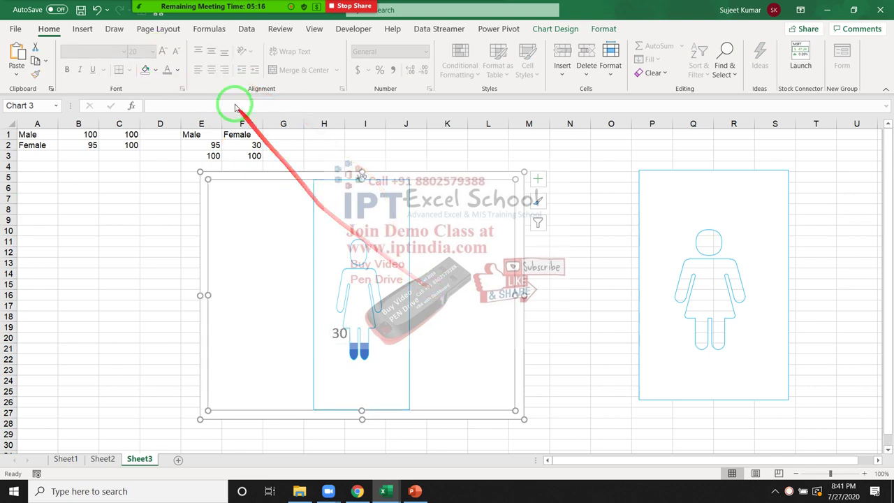
# - Test the fill by entering 40, 50, 60, then 40 again as the Female value in F2
pyautogui.click(244, 146)
pyautogui.write('40')
pyautogui.press('Return')
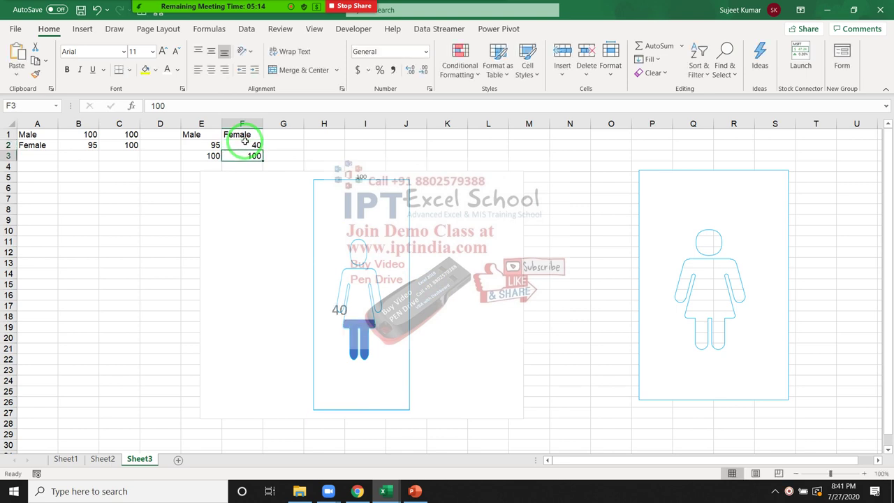
pyautogui.write('50')
pyautogui.press('Return')
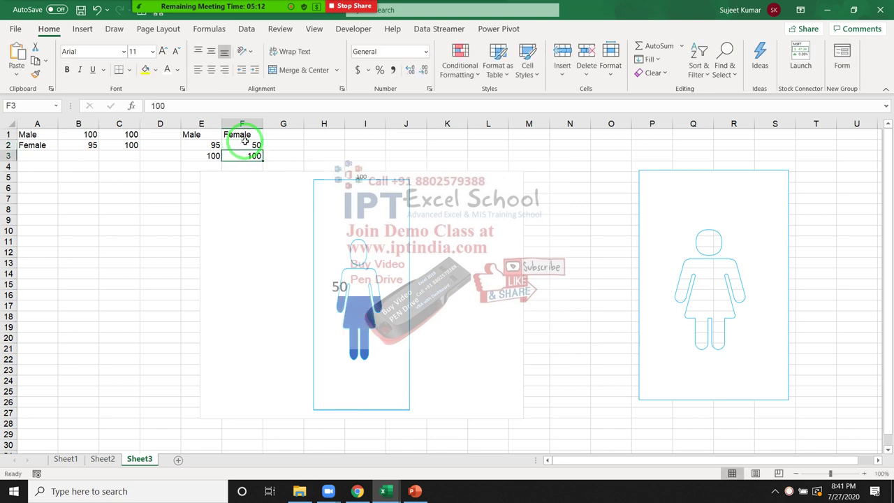
pyautogui.write('60')
pyautogui.press('Return')
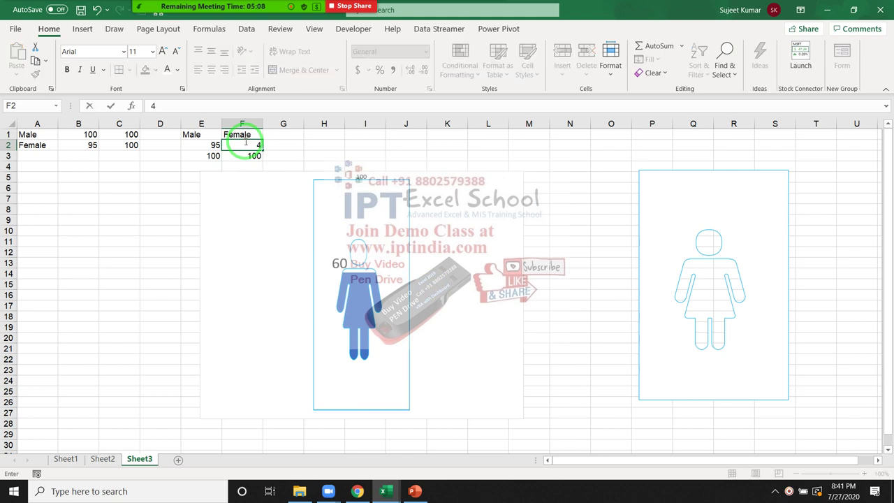
pyautogui.write('0')
pyautogui.press('Return')
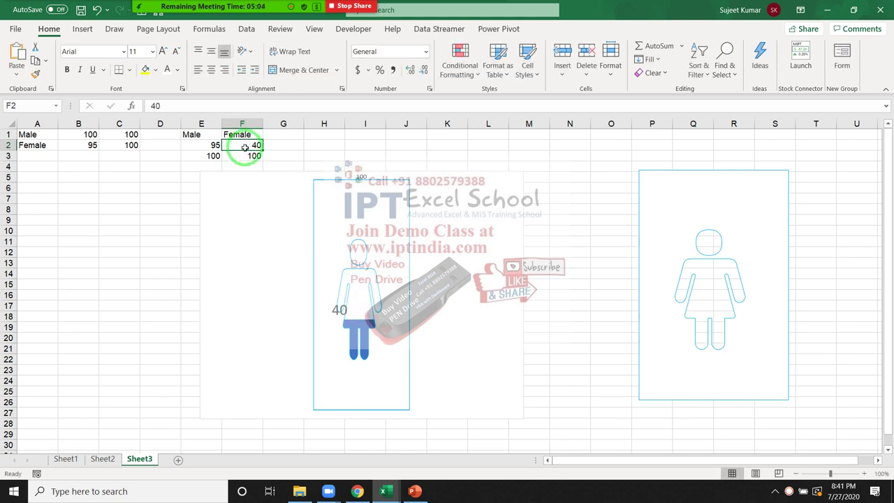
# - Select the Male and Female values in row 2, then the chart, then reselect F2
pyautogui.moveTo(214, 145); pyautogui.dragTo(230, 144)
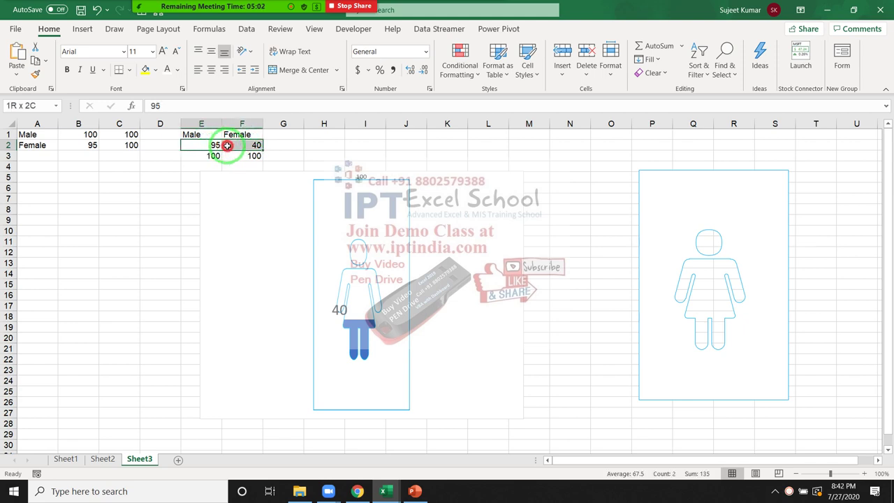
pyautogui.click(479, 258)
pyautogui.click(606, 243)
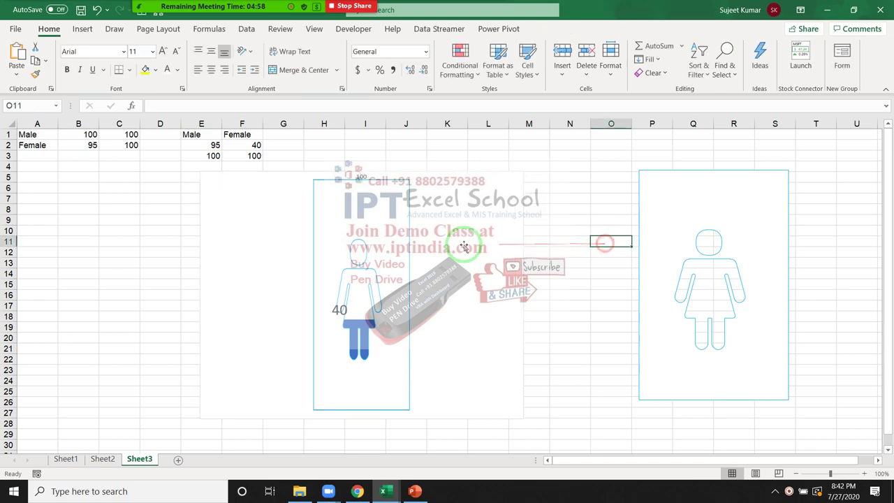
pyautogui.click(253, 147)
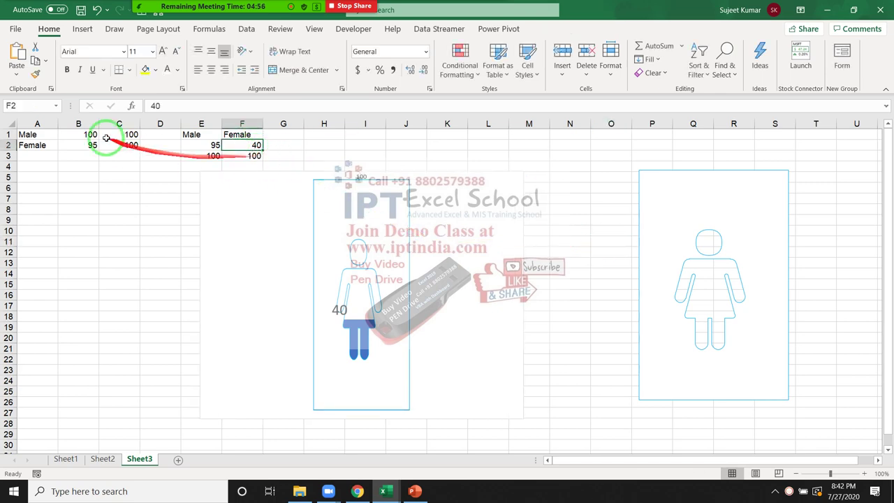